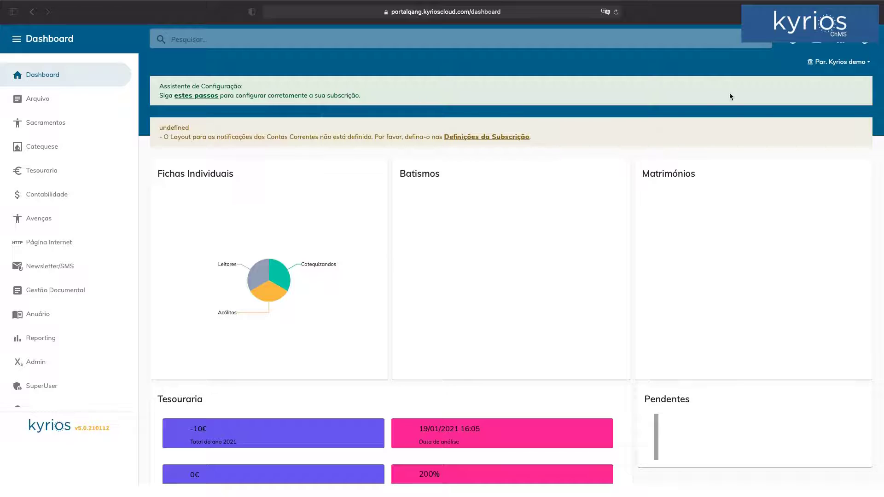
Step: Open the Tesouraria application and go to the Emolumentos list under Definições
{"action": "left_click", "coordinate": [840, 41]}
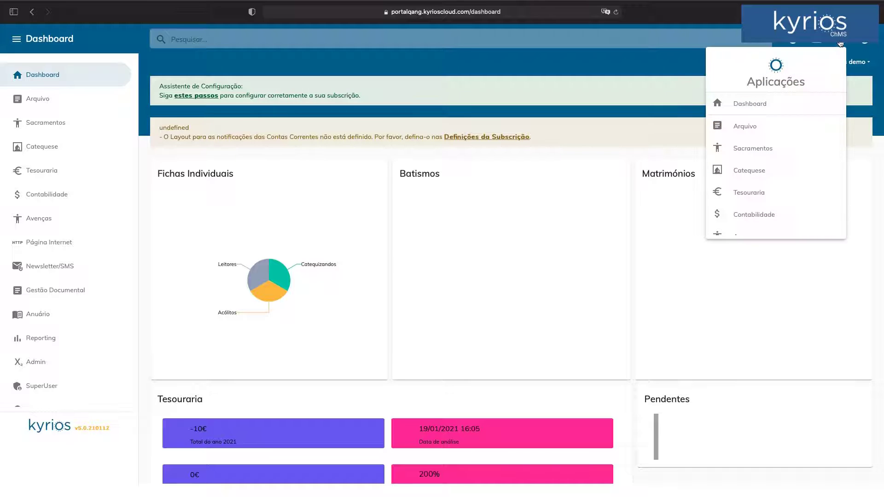
{"action": "left_click", "coordinate": [756, 193]}
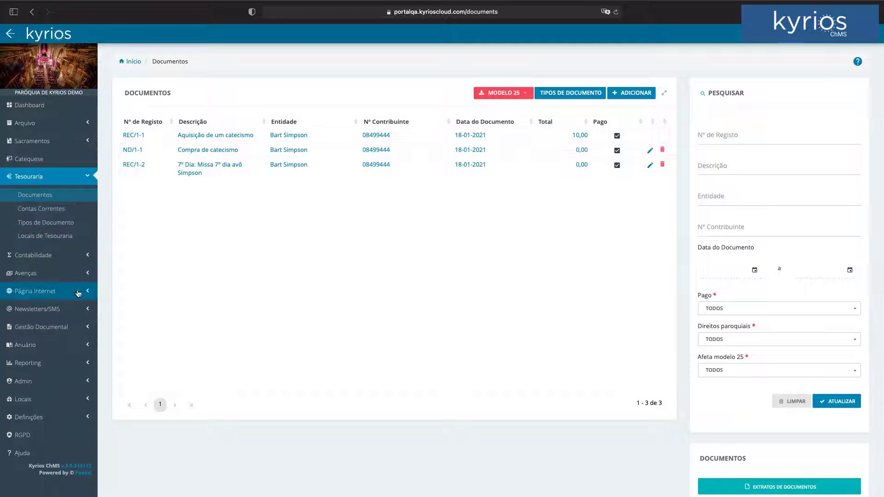
{"action": "left_click", "coordinate": [53, 422]}
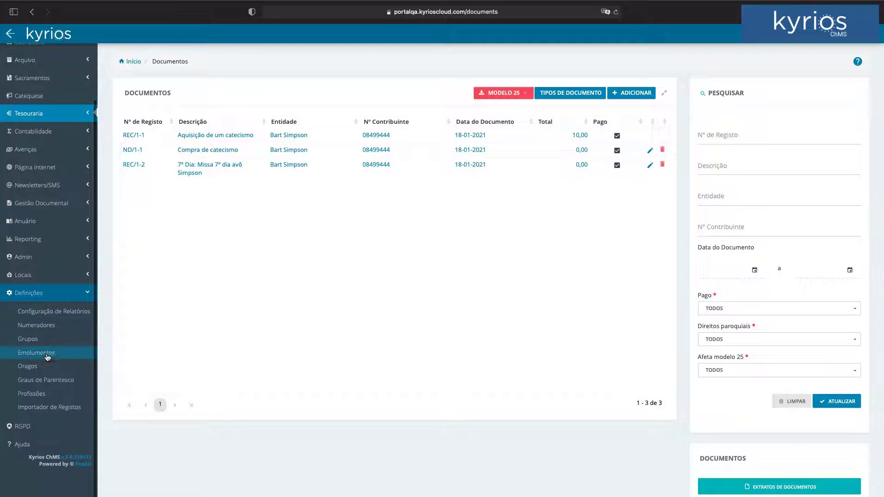
{"action": "left_click", "coordinate": [42, 359]}
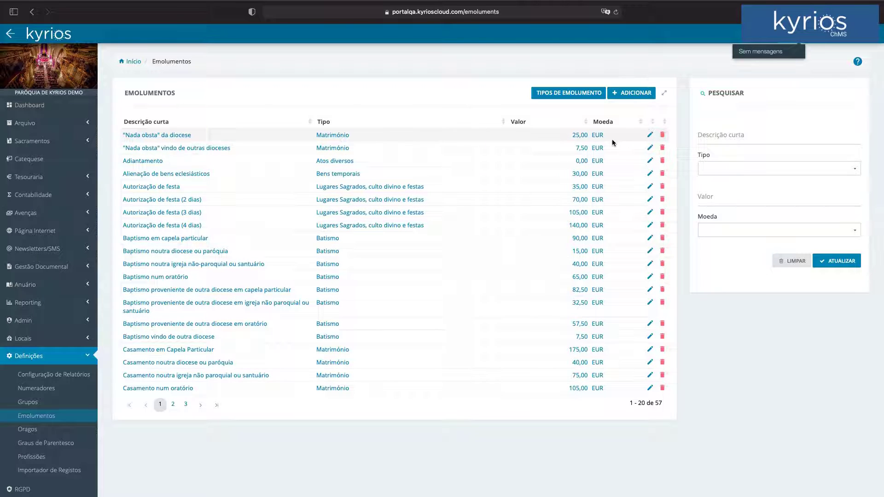
Step: Examine the value and parish-fee option of the "Nada obsta" da diocese emolument, and return to the emoluments list without saving
{"action": "left_click", "coordinate": [650, 136]}
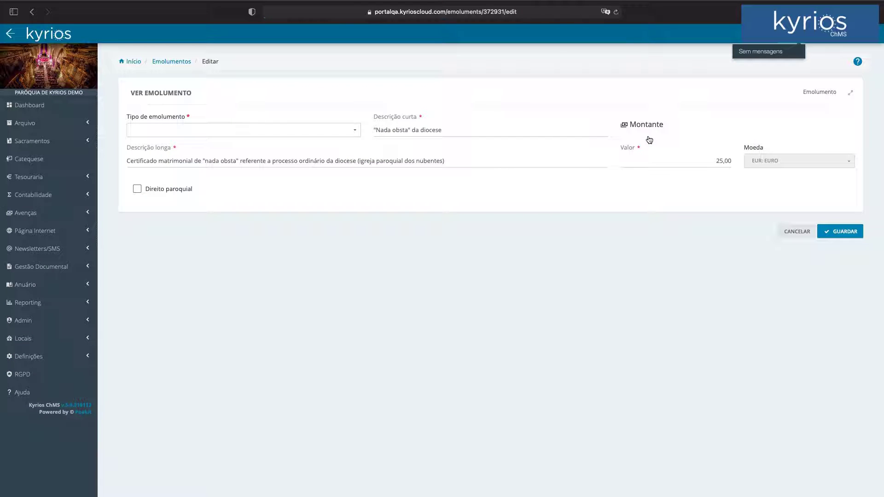
{"action": "left_click", "coordinate": [715, 162]}
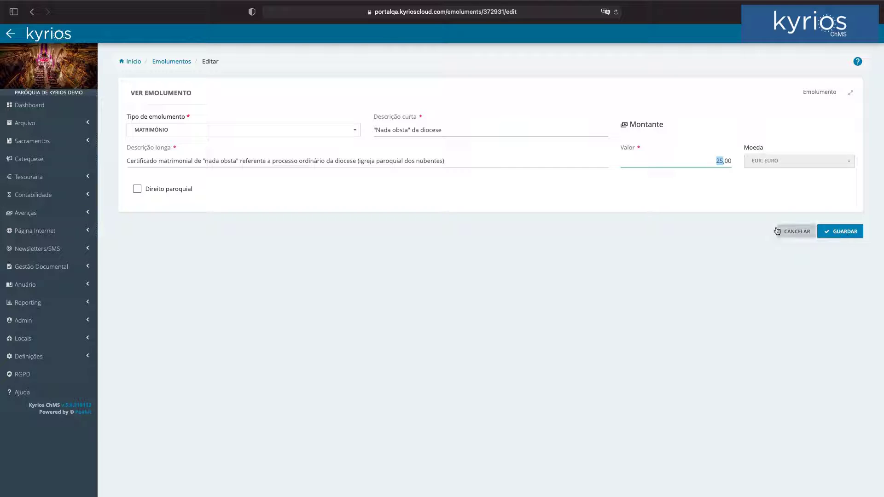
{"action": "left_click", "coordinate": [787, 231]}
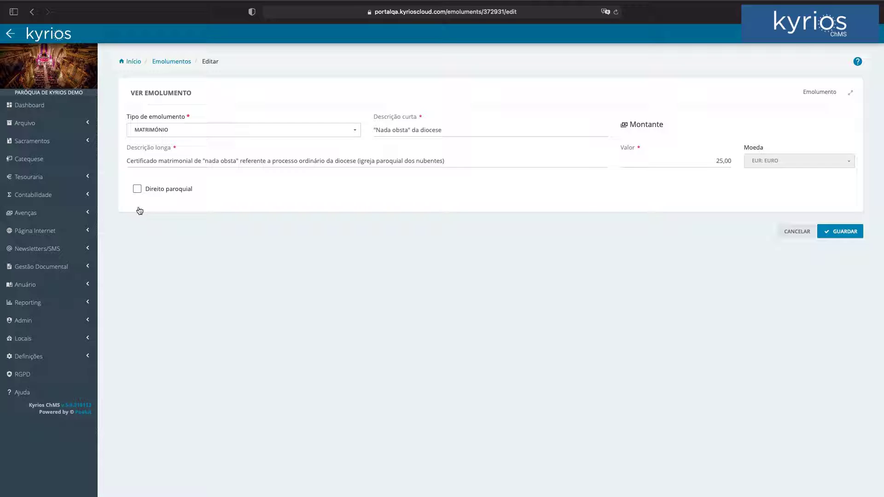
{"action": "left_click", "coordinate": [174, 62]}
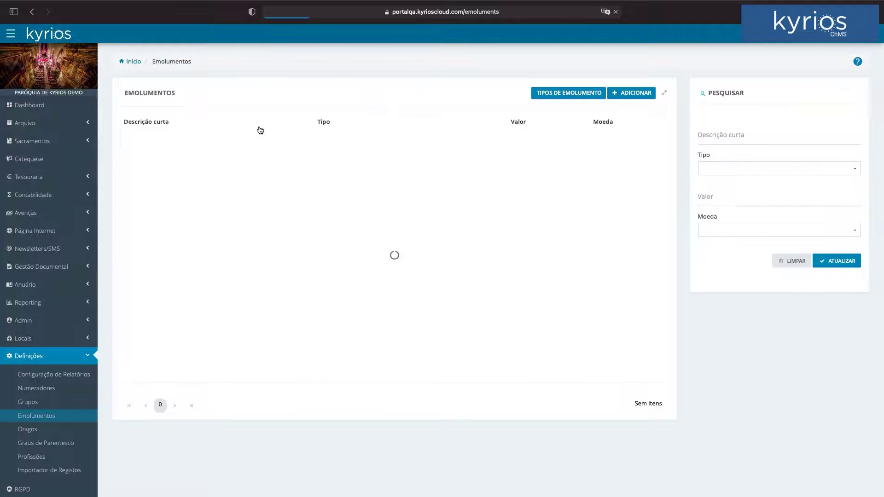
Step: Find the Direitos Paroquiais emolument by searching short descriptions for "direitos", and save it with the Direito paroquial option enabled
{"action": "left_click", "coordinate": [730, 138]}
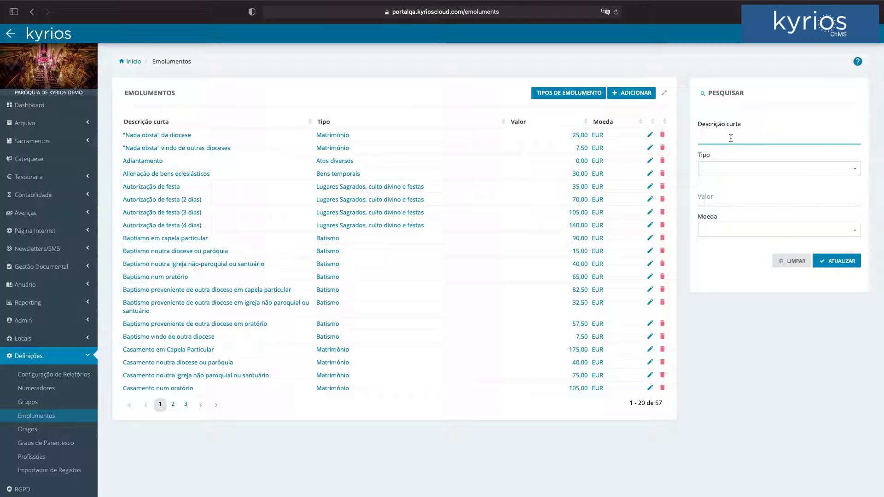
{"action": "type", "text": "direitos"}
{"action": "key", "text": "Return"}
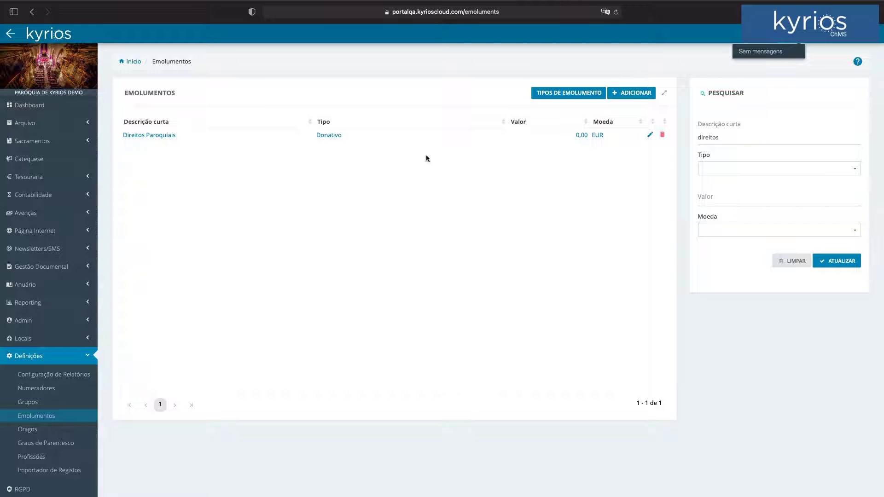
{"action": "left_click", "coordinate": [650, 136]}
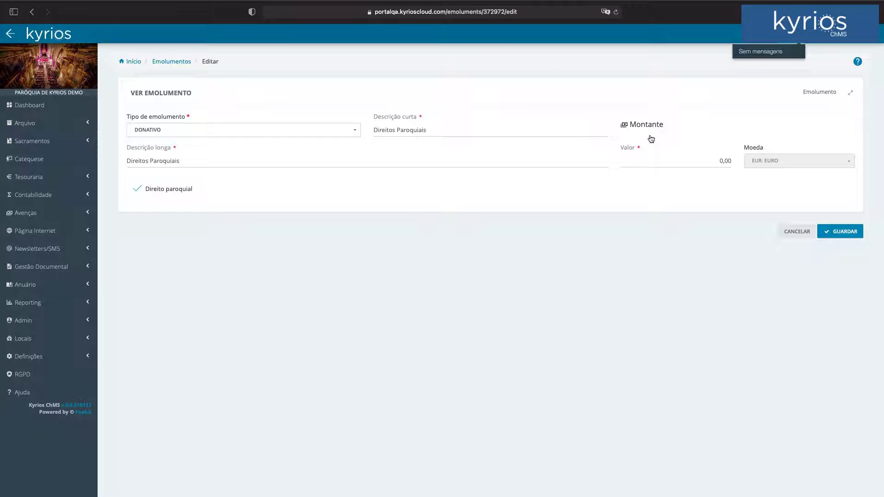
{"action": "left_click", "coordinate": [138, 190]}
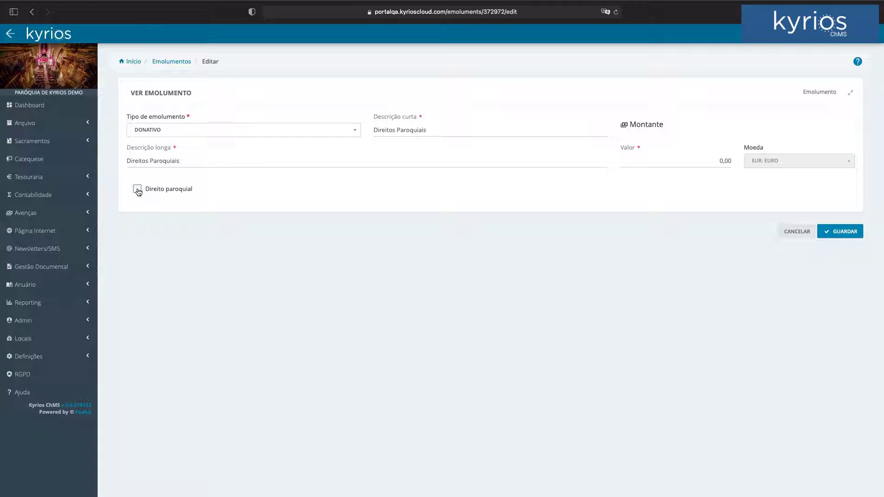
{"action": "left_click", "coordinate": [138, 190]}
{"action": "left_click", "coordinate": [846, 235]}
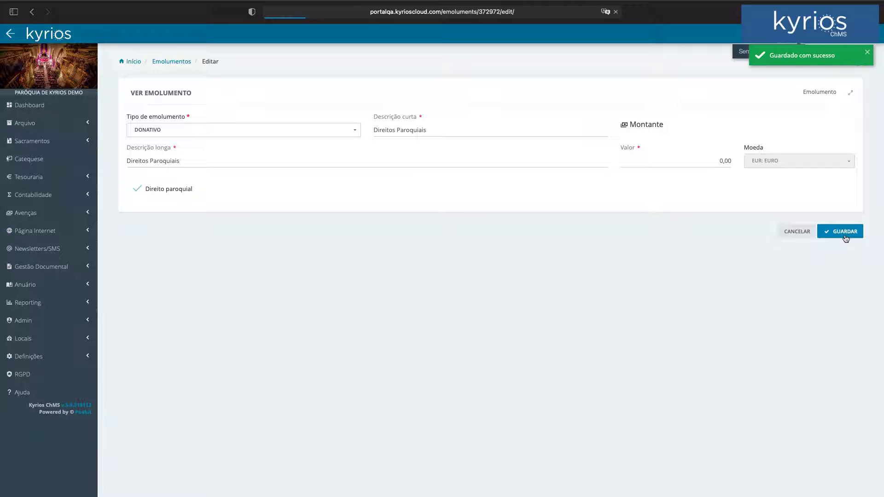
Step: Start a new emolument of type Atos diversos with the short description "Catecismo"
{"action": "left_click", "coordinate": [181, 63]}
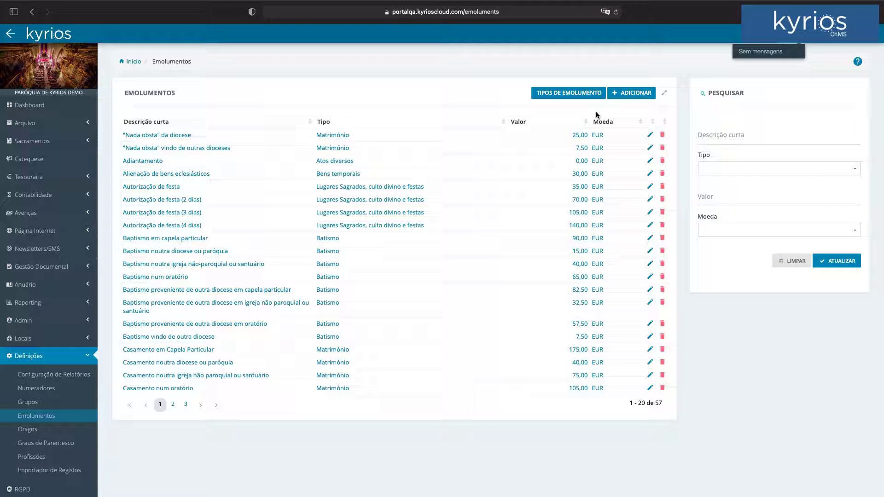
{"action": "left_click", "coordinate": [634, 94]}
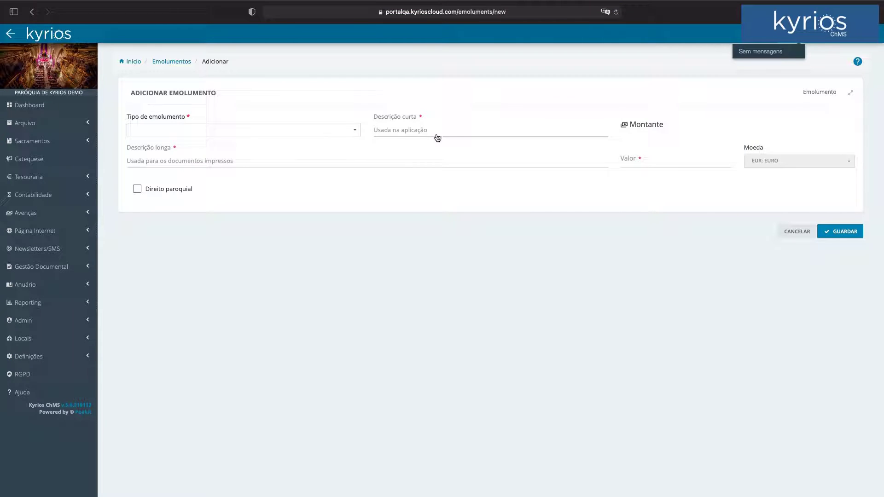
{"action": "left_click", "coordinate": [345, 131]}
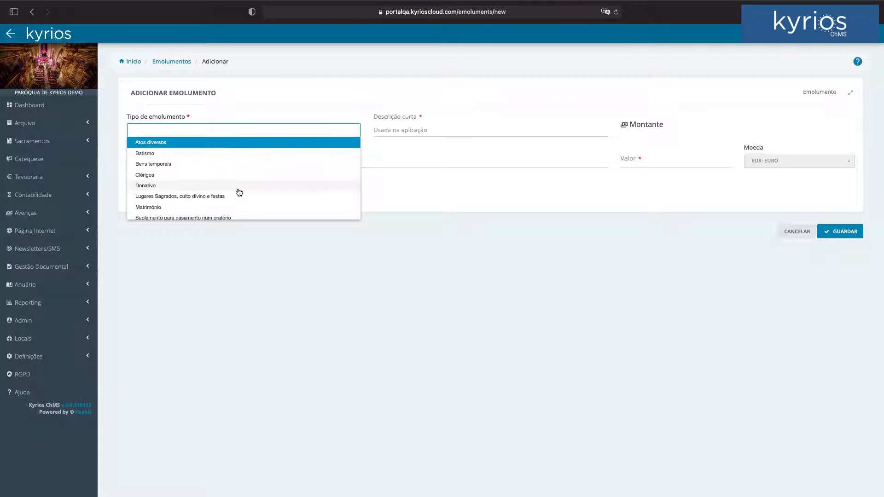
{"action": "left_click", "coordinate": [210, 141]}
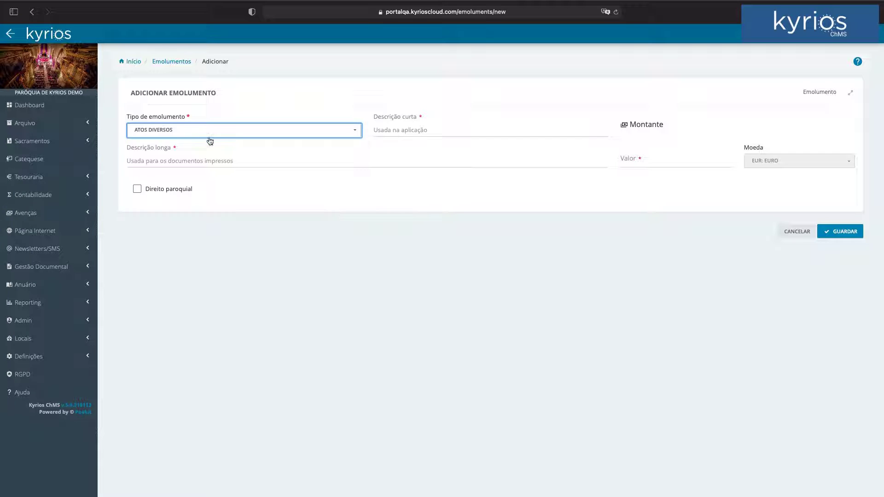
{"action": "left_click", "coordinate": [416, 133]}
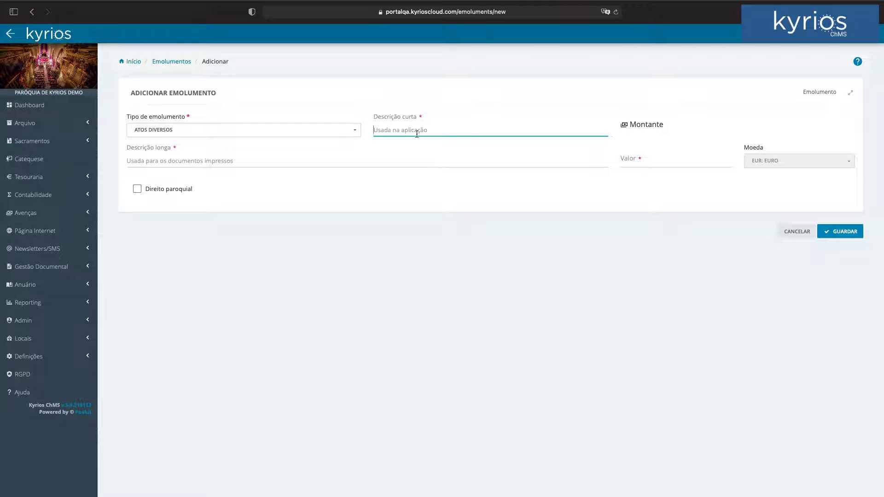
{"action": "type", "text": "Cateqcismo"}
Step: Give the new emolument the long description "Aquisição de catecismo" and a value of 10, and save it
{"action": "left_click", "coordinate": [427, 151]}
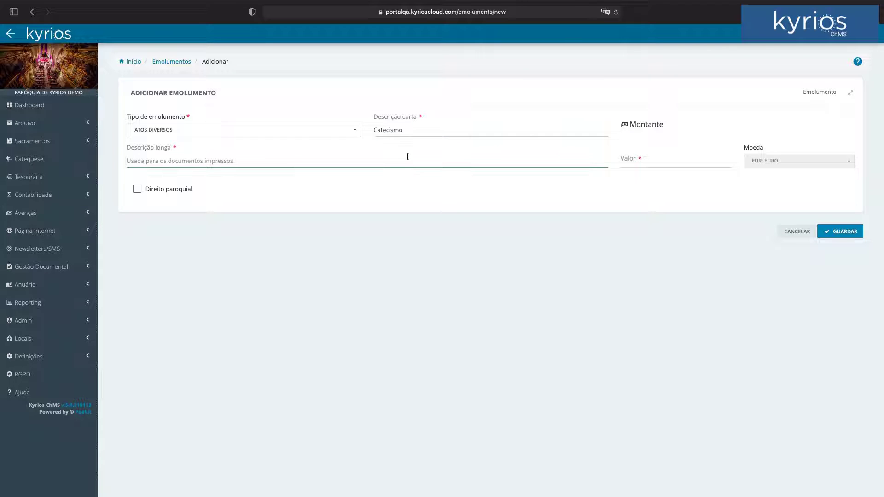
{"action": "type", "text": "A"}
{"action": "type", "text": "q"}
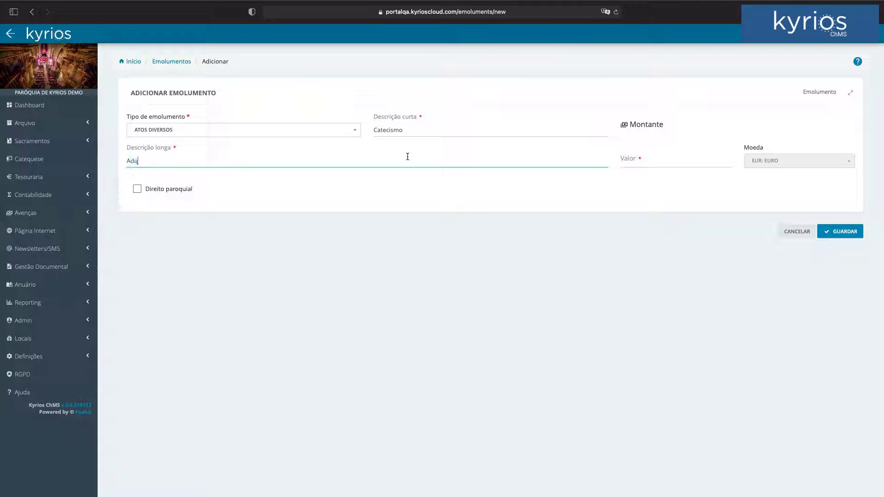
{"action": "type", "text": "uisição de catecismo"}
{"action": "left_click", "coordinate": [663, 162]}
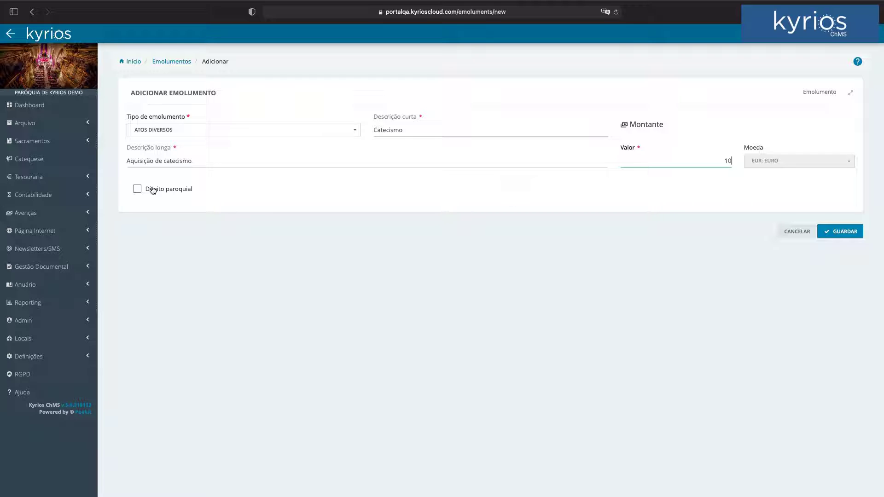
{"action": "left_click", "coordinate": [853, 235]}
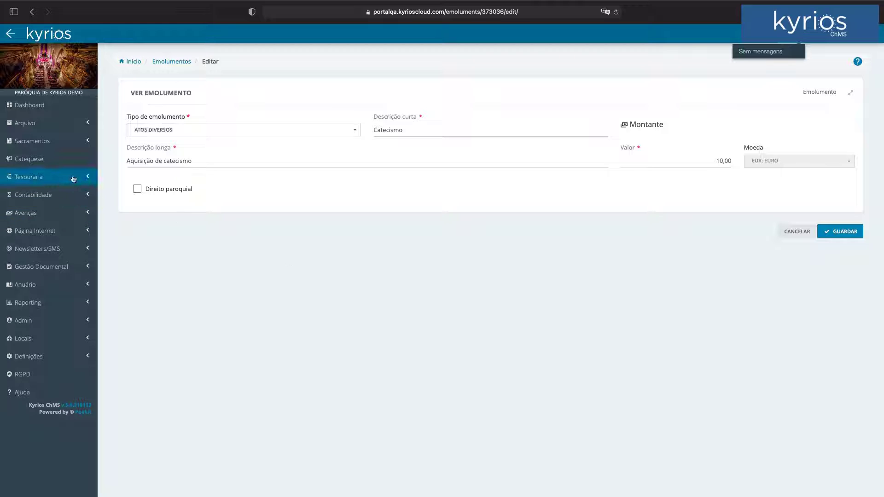
Step: Open the list of treasury locations (Locais de Tesouraria)
{"action": "left_click", "coordinate": [28, 177]}
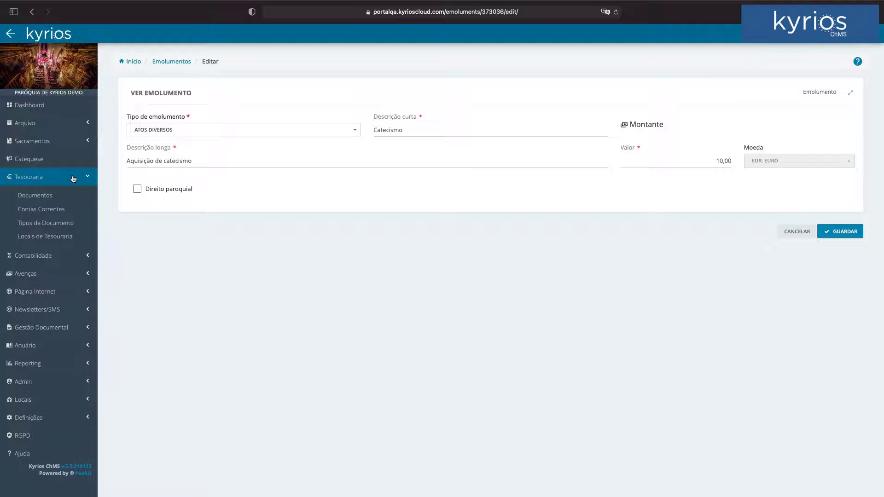
{"action": "left_click", "coordinate": [47, 240]}
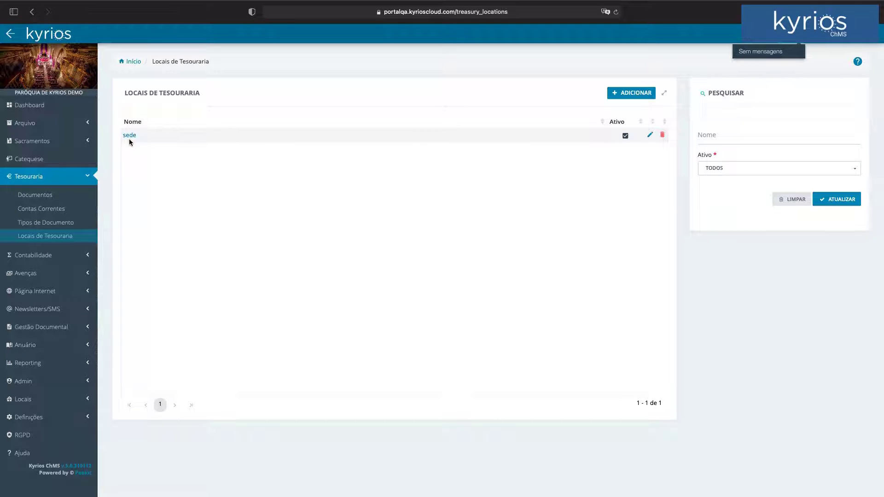
{"action": "left_click", "coordinate": [629, 95]}
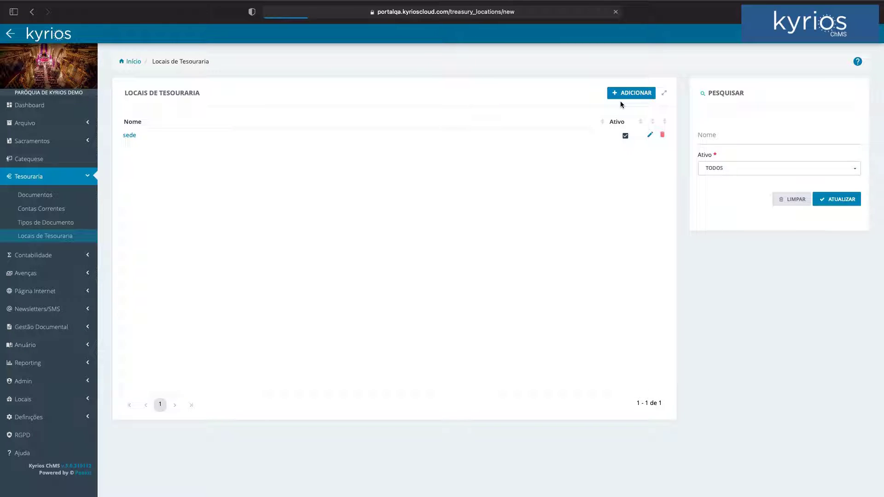
{"action": "type", "text": "sd"}
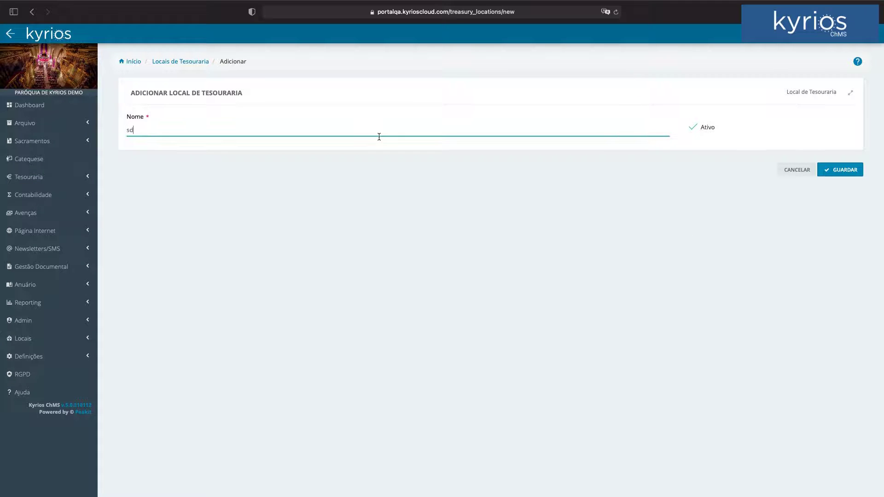
{"action": "key", "text": "BackSpace"}
{"action": "type", "text": "ede"}
{"action": "left_click", "coordinate": [791, 175]}
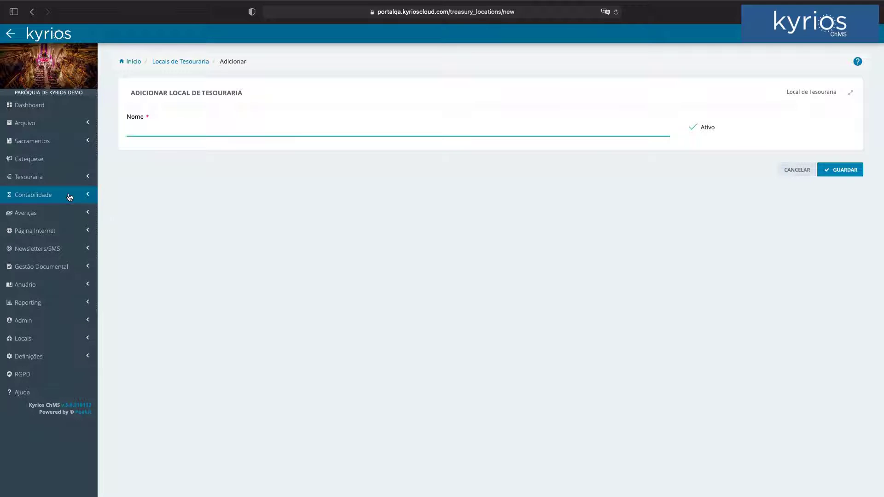
Step: Open the treasury's document types list (Tipos de Documento)
{"action": "left_click", "coordinate": [50, 180]}
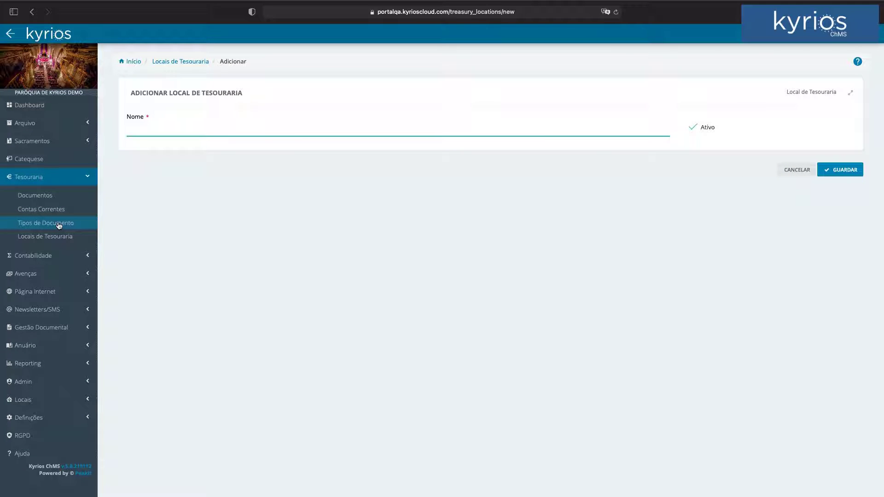
{"action": "left_click", "coordinate": [59, 225]}
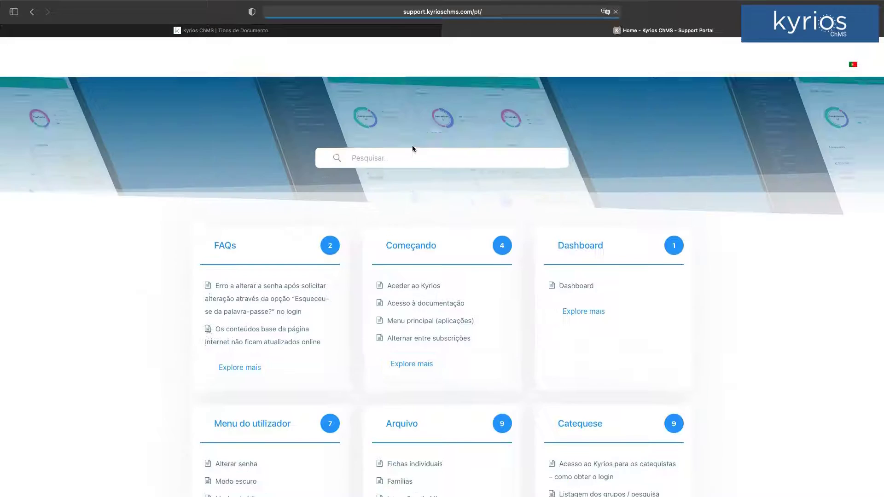
Step: In the Kyrios support portal, open the Crédito article among the Tesouraria documents and read through its example
{"action": "scroll", "coordinate": [487, 337], "scroll_direction": "down", "scroll_amount": 10}
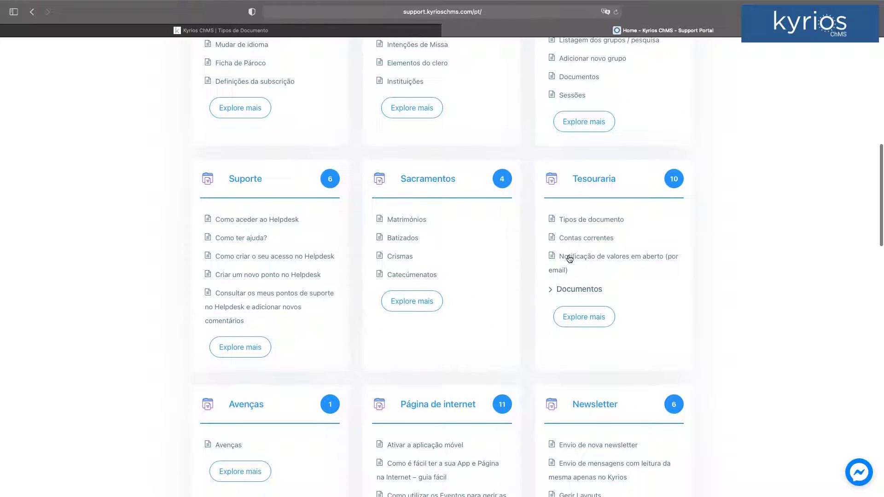
{"action": "left_click", "coordinate": [553, 289]}
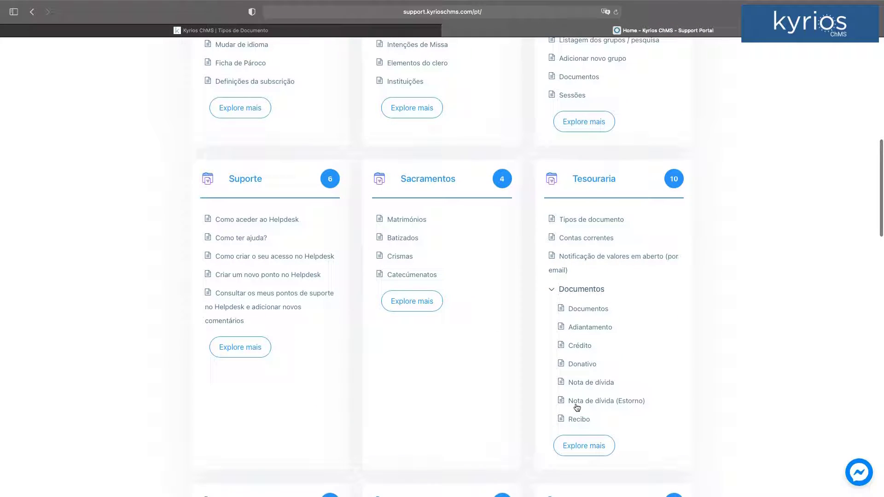
{"action": "left_click", "coordinate": [580, 345]}
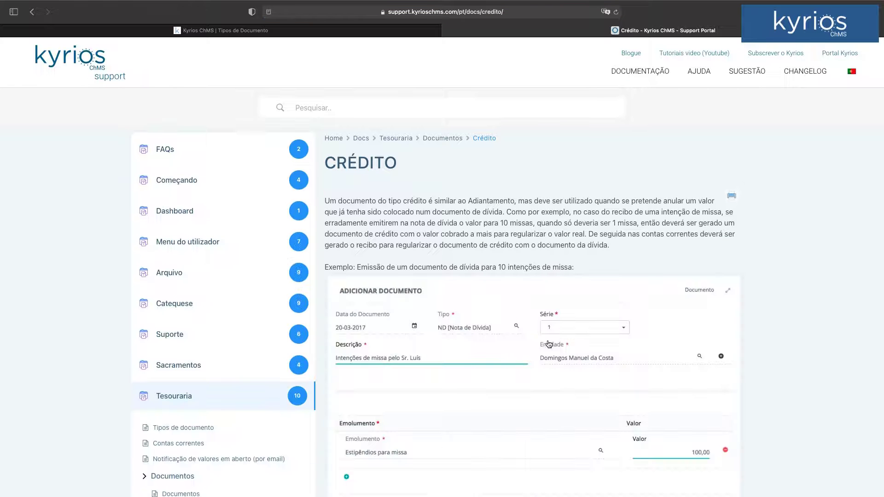
{"action": "scroll", "coordinate": [550, 344], "scroll_direction": "down", "scroll_amount": 2}
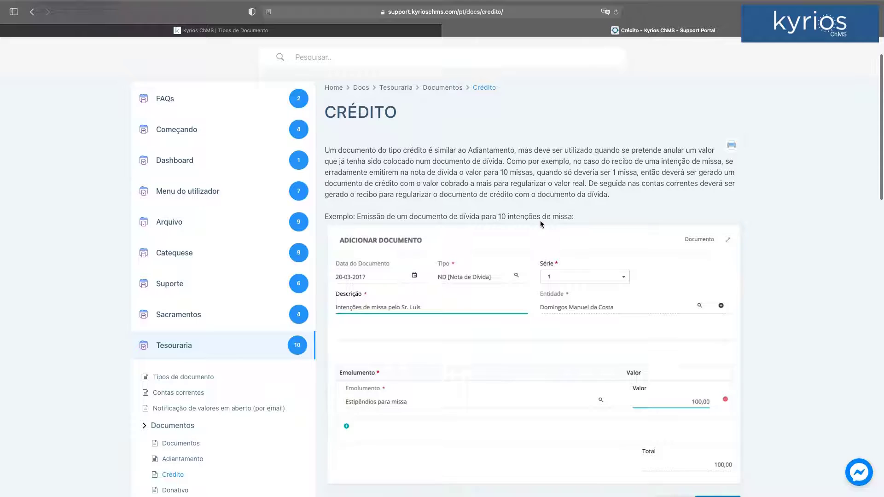
{"action": "scroll", "coordinate": [569, 269], "scroll_direction": "down", "scroll_amount": 1}
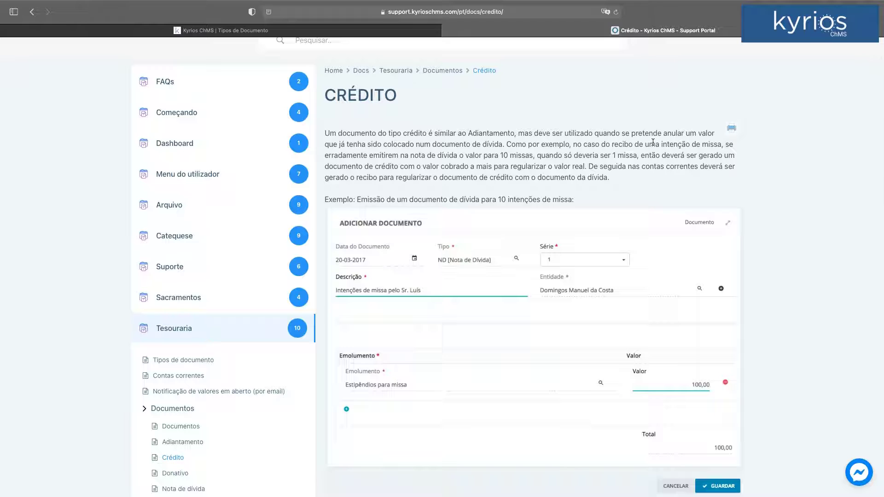
{"action": "scroll", "coordinate": [611, 215], "scroll_direction": "down", "scroll_amount": 6}
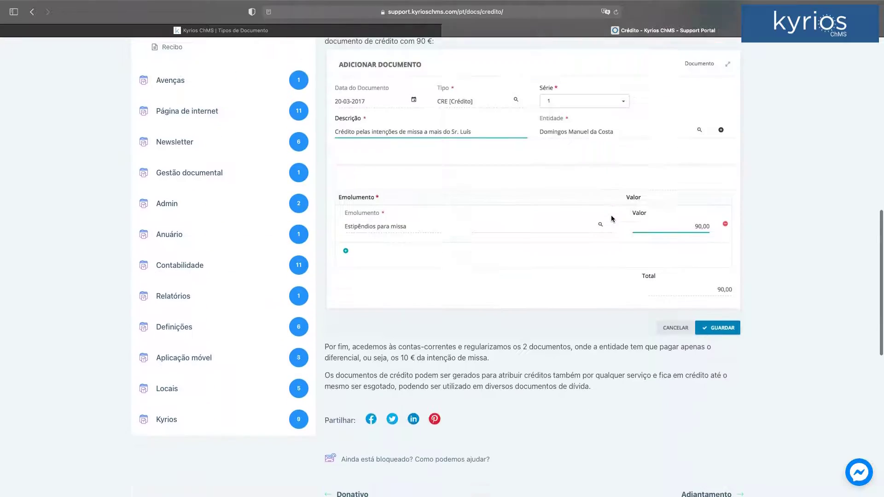
Step: Return to the portal's document types list and start a new document type with code NC2 and description "Nota de crédito"
{"action": "scroll", "coordinate": [611, 216], "scroll_direction": "up", "scroll_amount": 15}
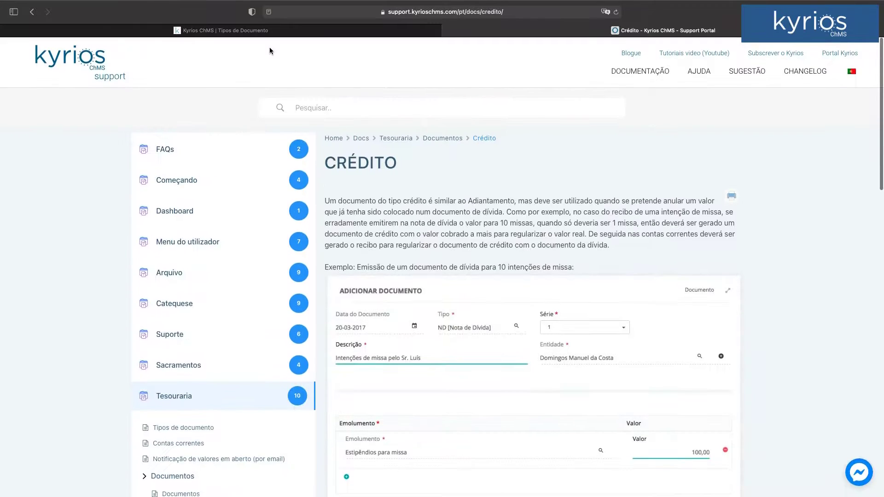
{"action": "left_click", "coordinate": [448, 30]}
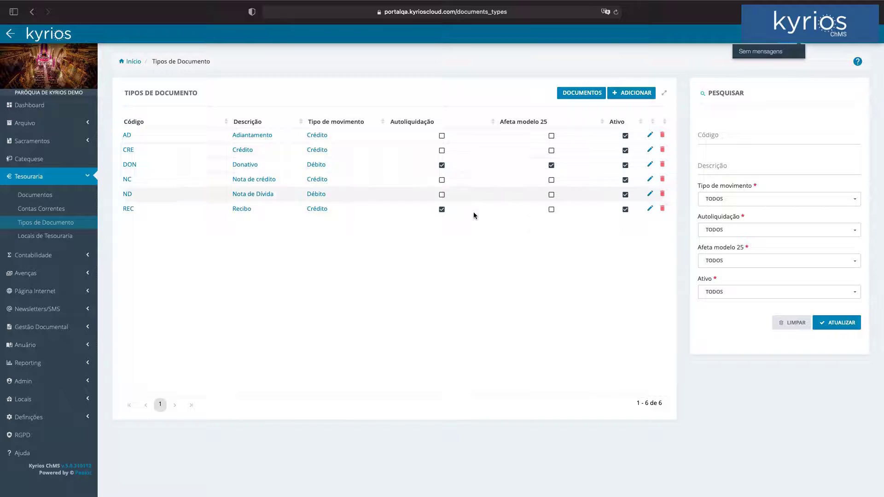
{"action": "left_click", "coordinate": [638, 94]}
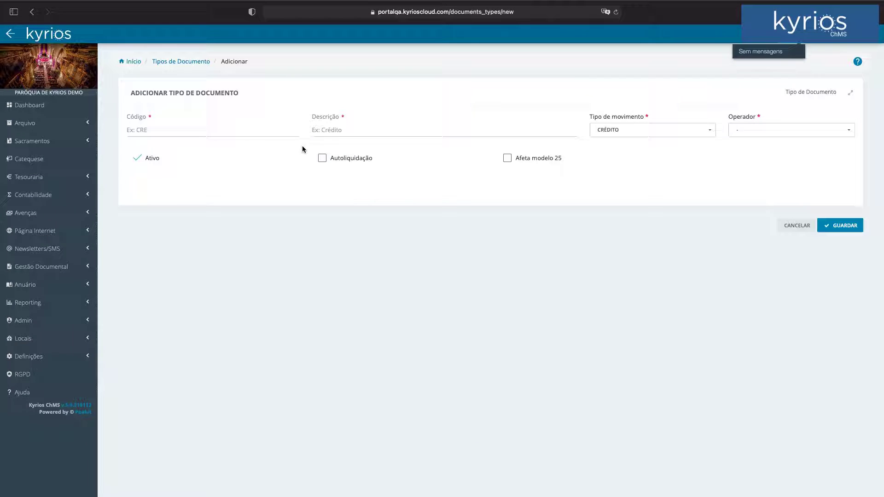
{"action": "left_click", "coordinate": [238, 124]}
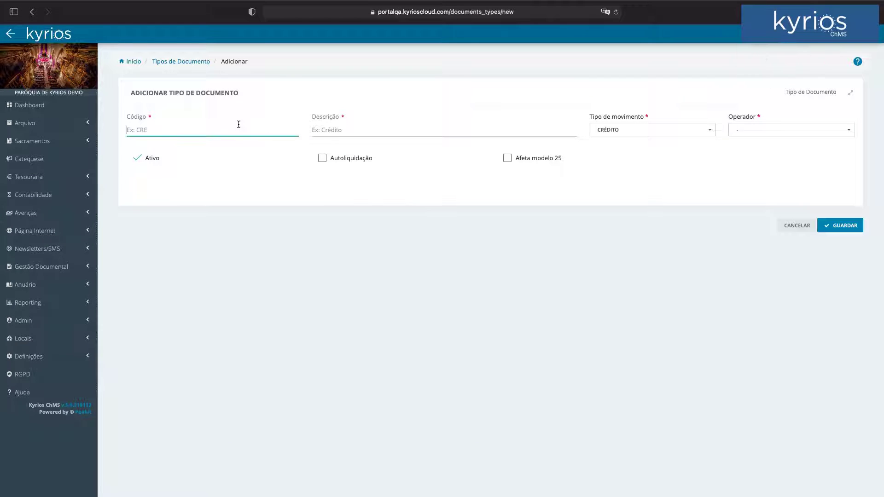
{"action": "type", "text": "NC2"}
{"action": "left_click", "coordinate": [367, 130]}
{"action": "type", "text": "Nota de c"}
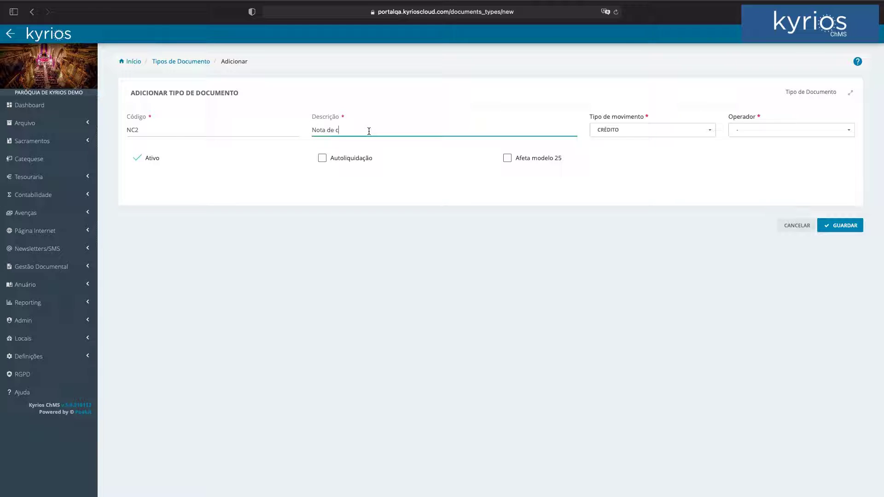
{"action": "type", "text": "rédito"}
Step: Keep movement type Crédito and operator "-", leave Autoliquidação off, and save the new document type
{"action": "left_click", "coordinate": [701, 130]}
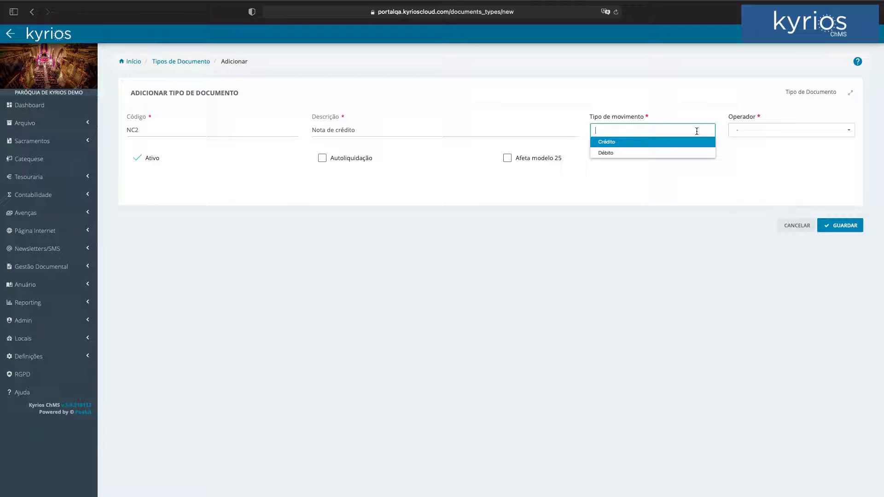
{"action": "left_click", "coordinate": [755, 148]}
{"action": "left_click", "coordinate": [775, 130]}
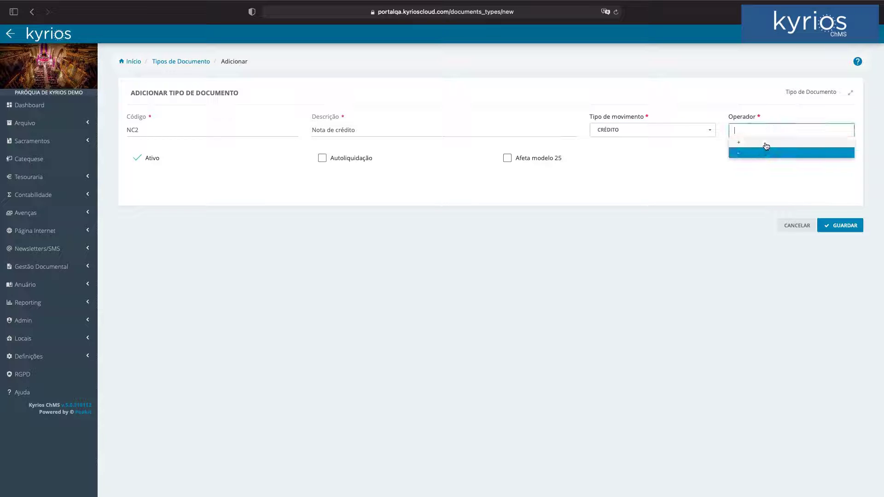
{"action": "left_click", "coordinate": [766, 147]}
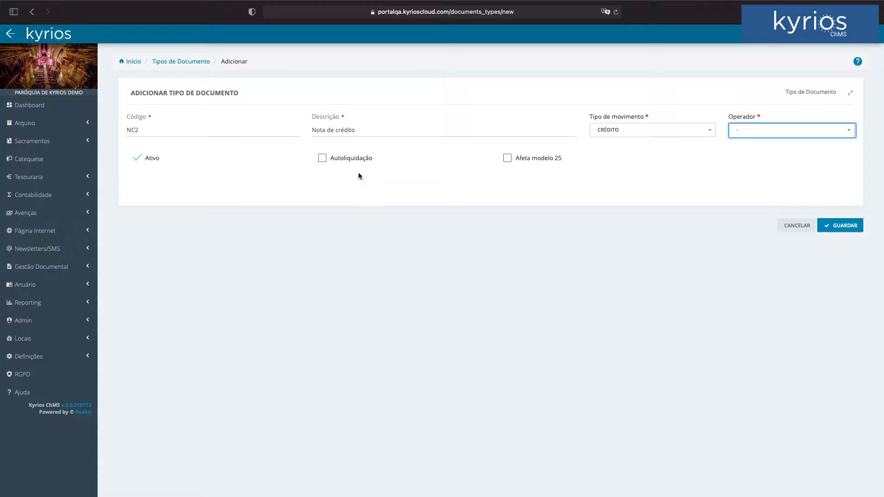
{"action": "left_click", "coordinate": [323, 159]}
{"action": "left_click", "coordinate": [328, 159]}
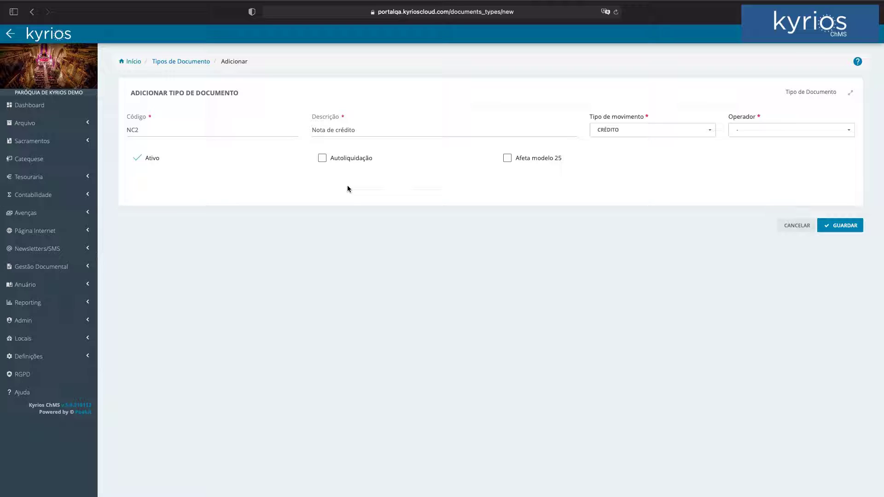
{"action": "left_click", "coordinate": [323, 158]}
{"action": "left_click", "coordinate": [350, 159]}
{"action": "left_click", "coordinate": [847, 229]}
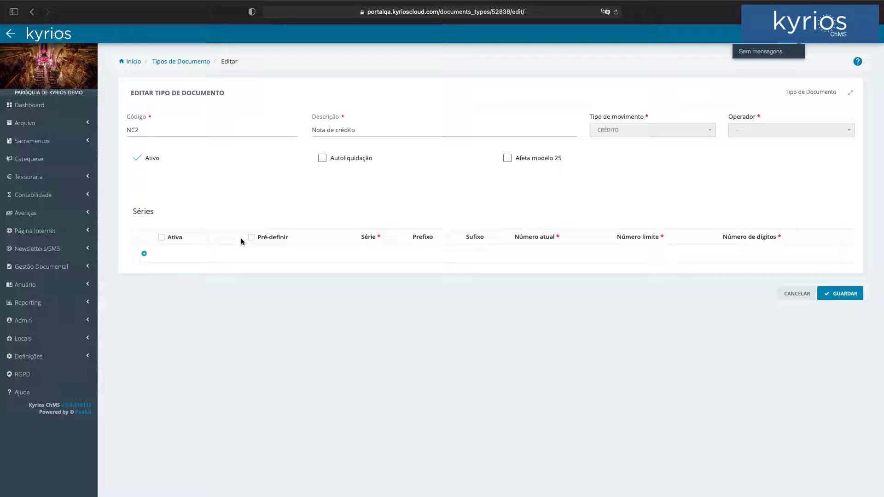
Step: Add an active series 1 to the NC2 document type, mark it as predefined, and save
{"action": "left_click", "coordinate": [144, 254]}
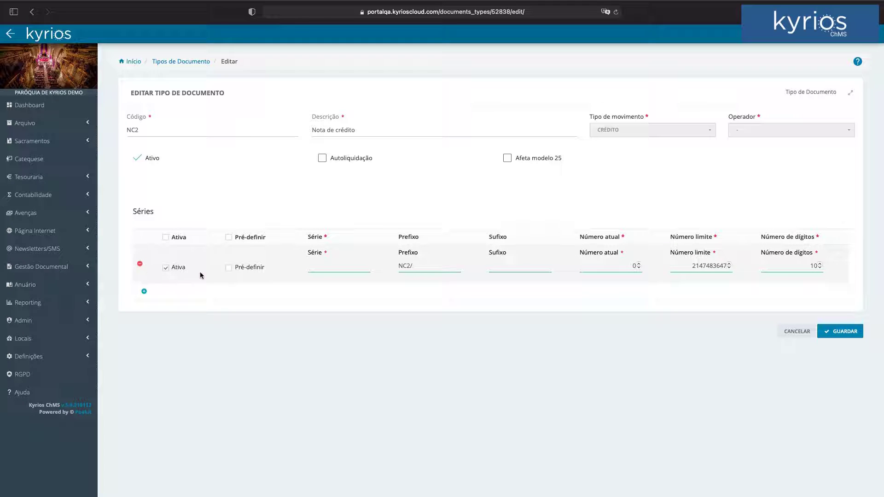
{"action": "left_click", "coordinate": [235, 269]}
{"action": "left_click", "coordinate": [323, 265]}
{"action": "type", "text": "1"}
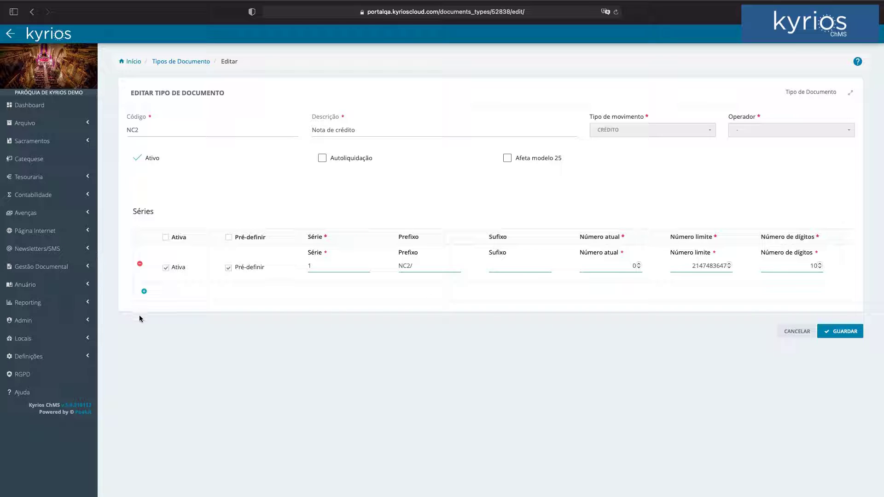
{"action": "left_click", "coordinate": [842, 331]}
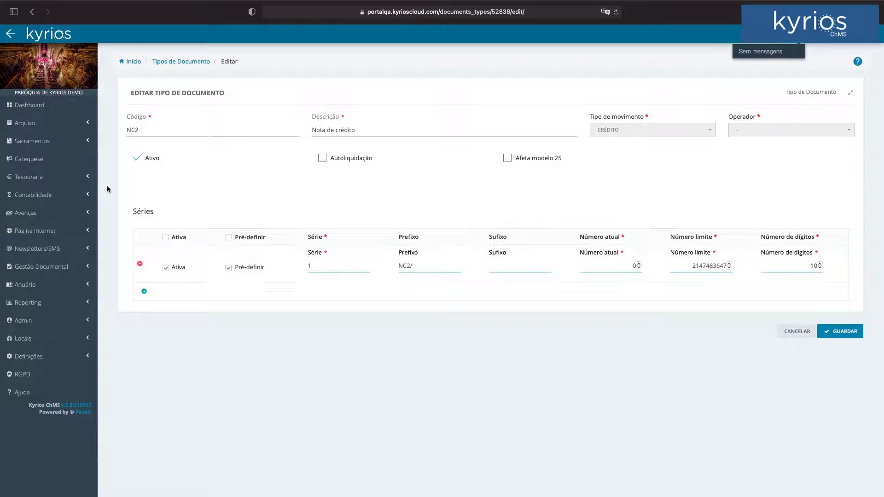
Step: Open the treasury's current accounts list (Contas Correntes)
{"action": "left_click", "coordinate": [42, 177]}
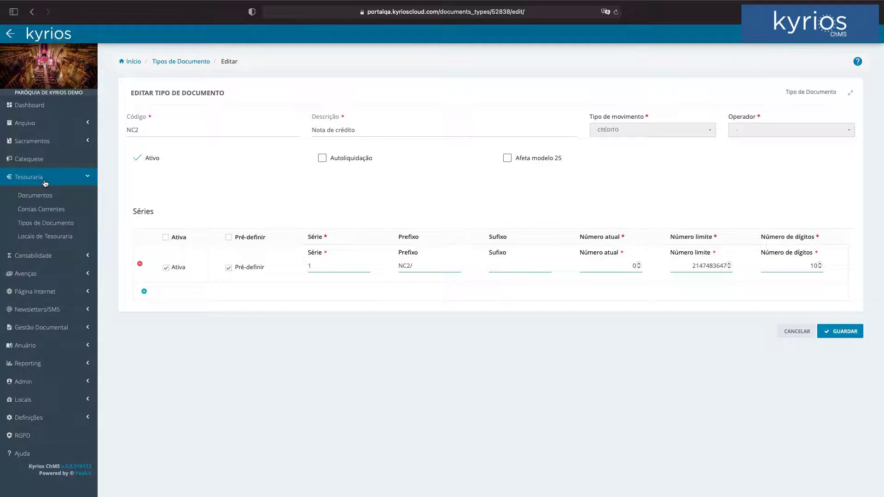
{"action": "left_click", "coordinate": [44, 212]}
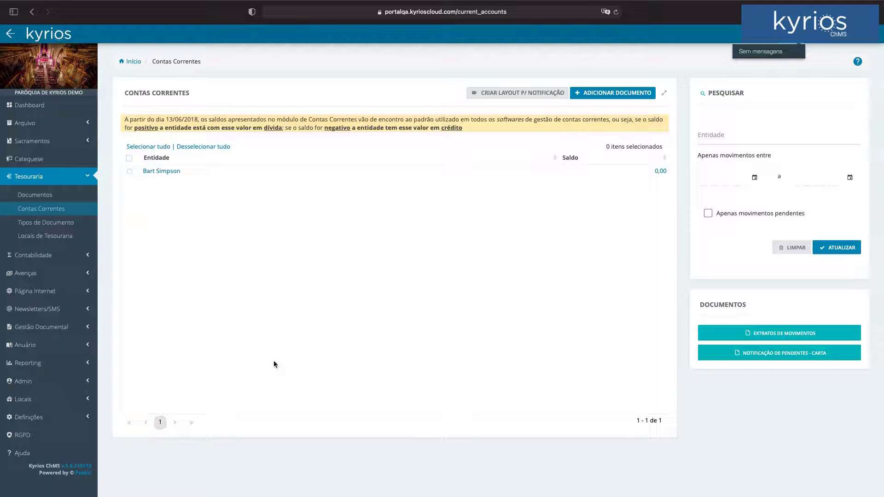
Step: Start a new document from the treasury's Documentos list and set its type to ND [Nota de Dívida]
{"action": "left_click", "coordinate": [20, 196]}
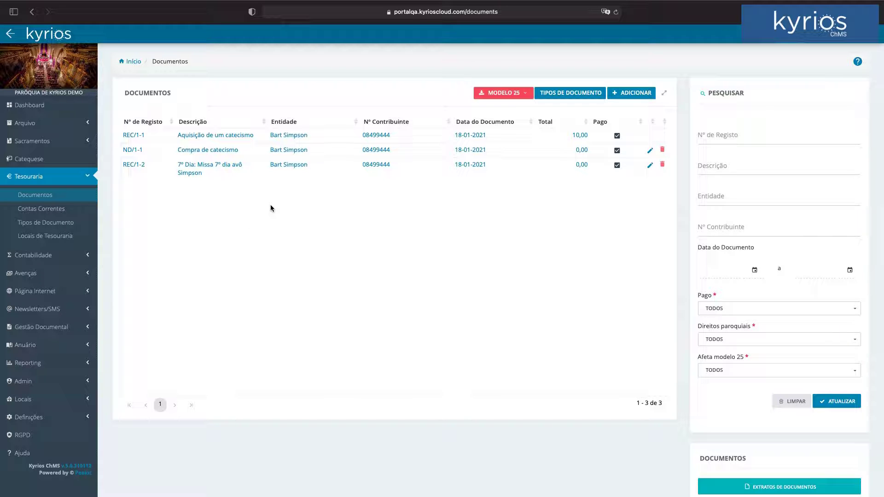
{"action": "left_click", "coordinate": [637, 94]}
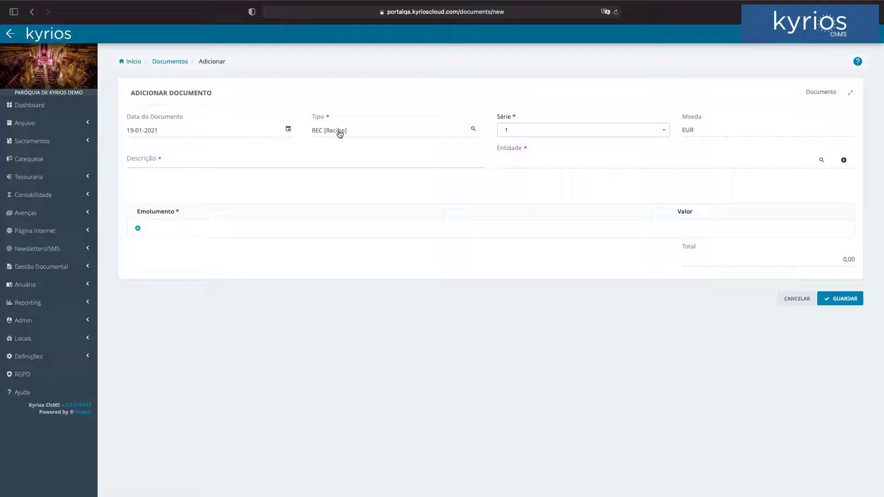
{"action": "left_click", "coordinate": [293, 135]}
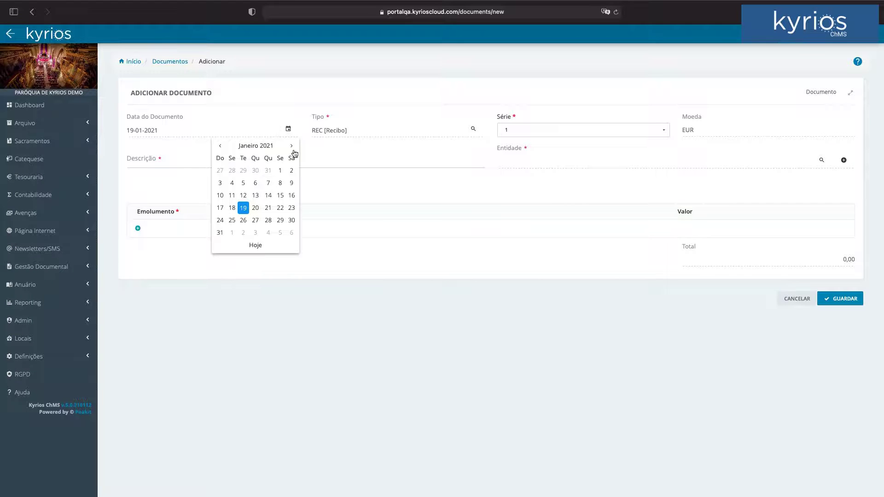
{"action": "left_click", "coordinate": [382, 87]}
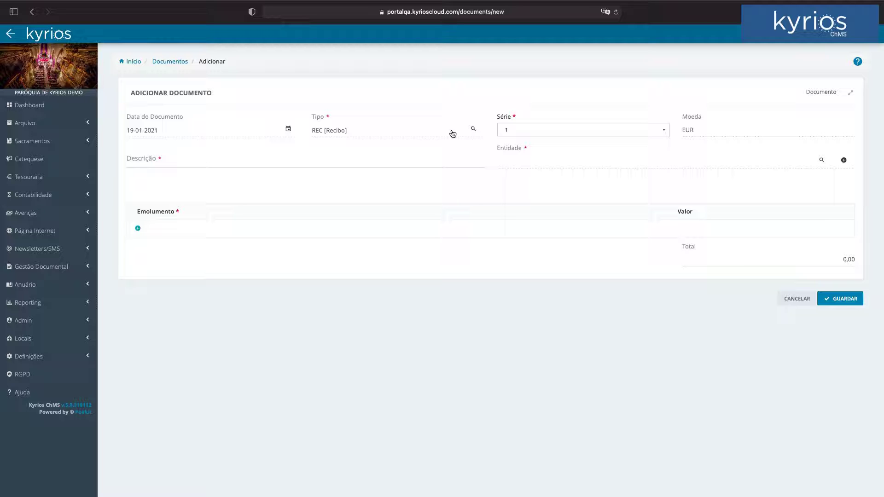
{"action": "mouse_move", "coordinate": [830, 44]}
{"action": "left_click", "coordinate": [474, 129]}
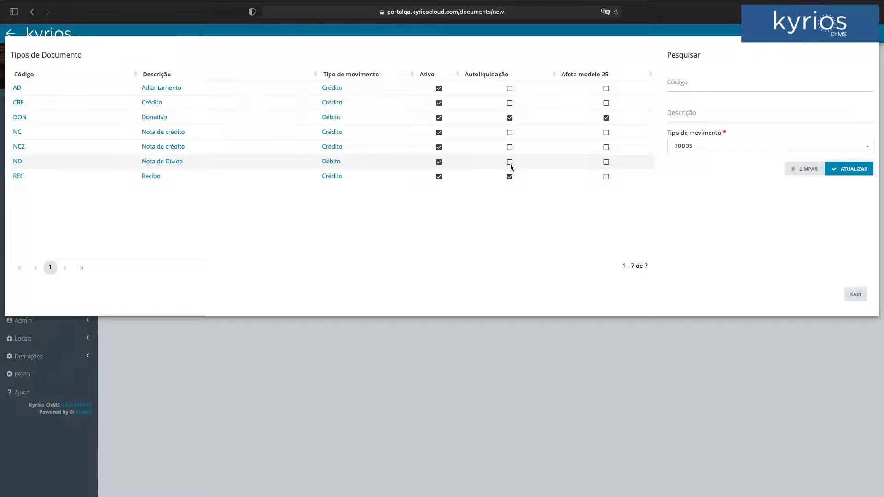
{"action": "left_click", "coordinate": [162, 162]}
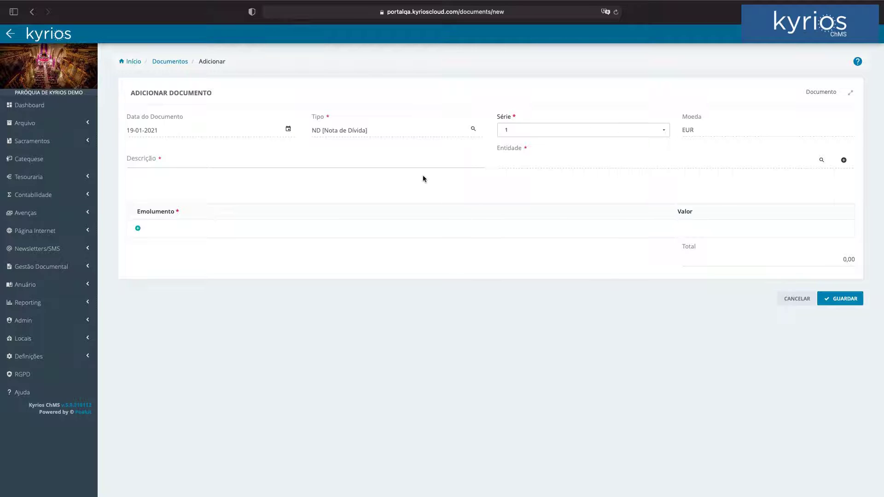
Step: Describe the document as "Compra de catecismo para o 3º ano" and choose the parishioner as its entity by searching for the full name
{"action": "left_click", "coordinate": [394, 166]}
{"action": "type", "text": "Com"}
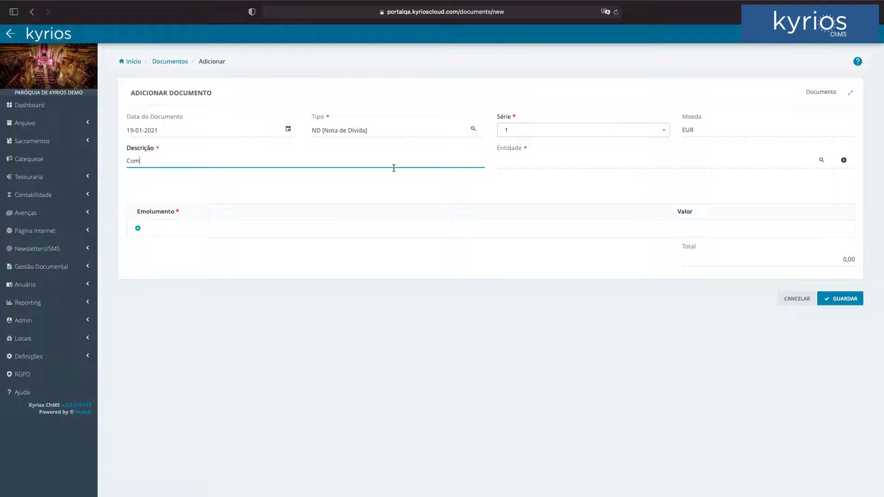
{"action": "type", "text": "pra de catecismo para o 3º ano"}
{"action": "left_click", "coordinate": [821, 160]}
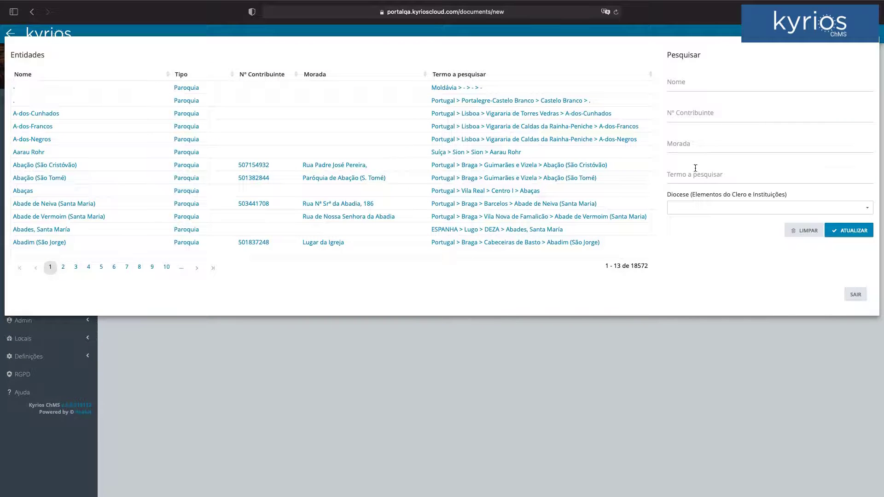
{"action": "left_click", "coordinate": [709, 87]}
{"action": "type", "text": "homer simpso"}
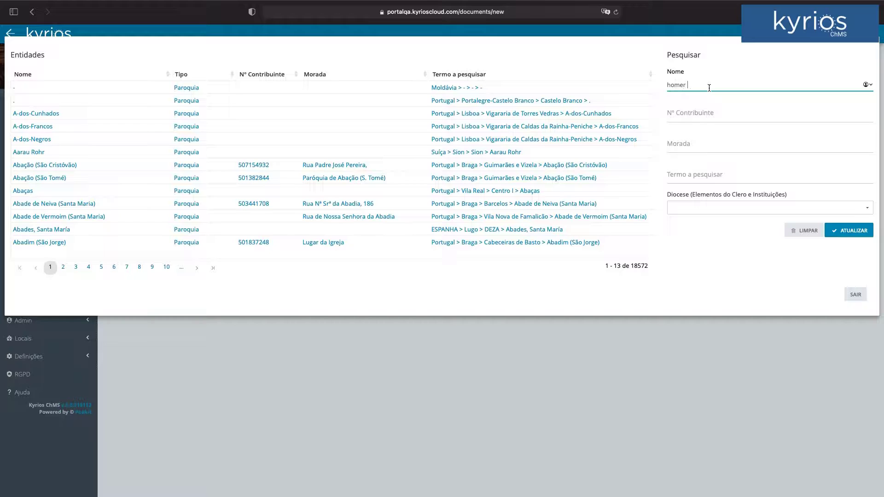
{"action": "type", "text": "n"}
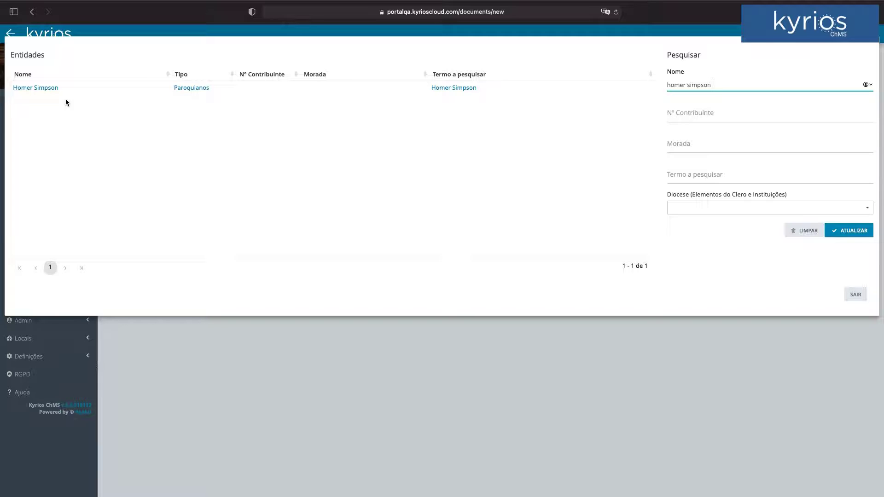
{"action": "left_click", "coordinate": [40, 88]}
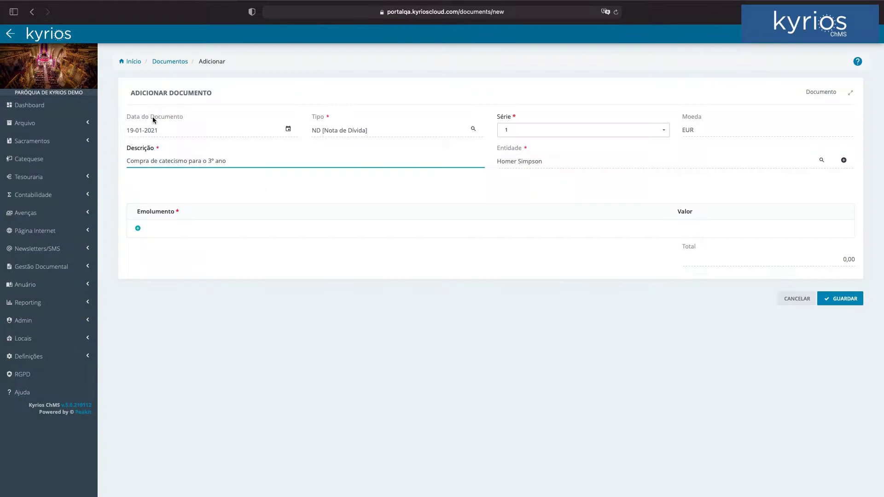
Step: Add the Catecismo emolument to the document with a value of 15,00, and save the document
{"action": "left_click", "coordinate": [137, 229]}
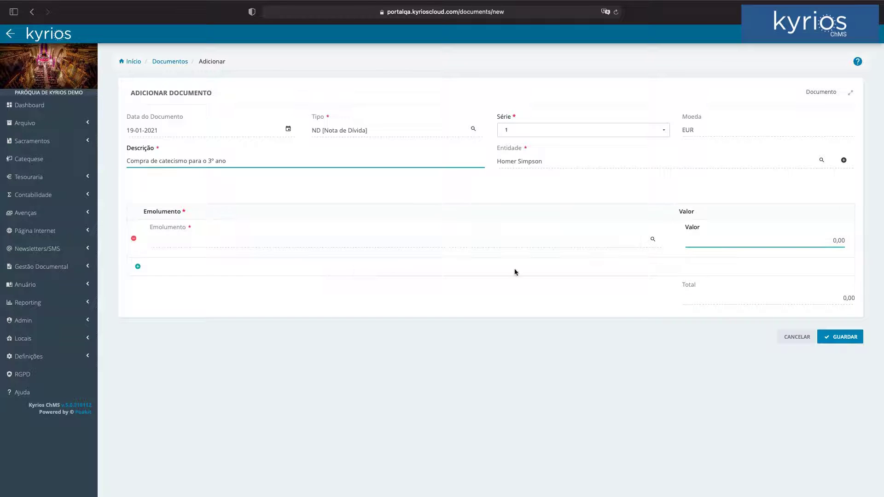
{"action": "left_click", "coordinate": [653, 239]}
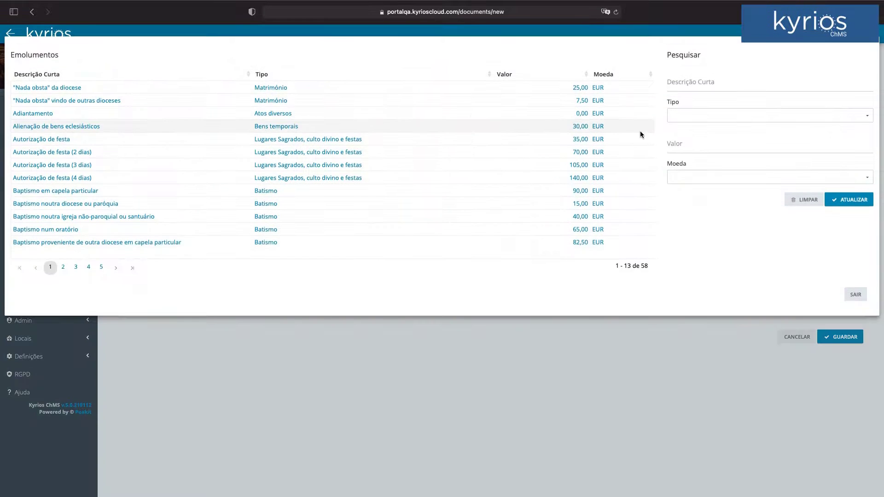
{"action": "left_click", "coordinate": [698, 81]}
{"action": "type", "text": "catec"}
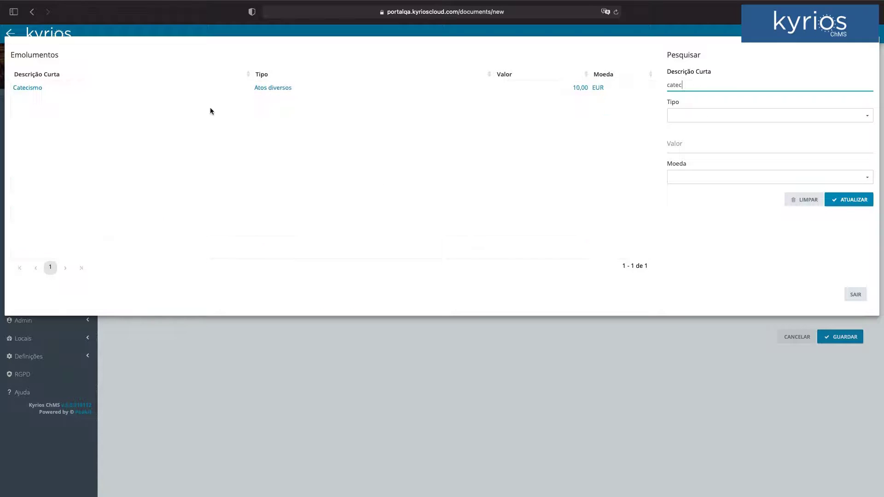
{"action": "left_click", "coordinate": [43, 91]}
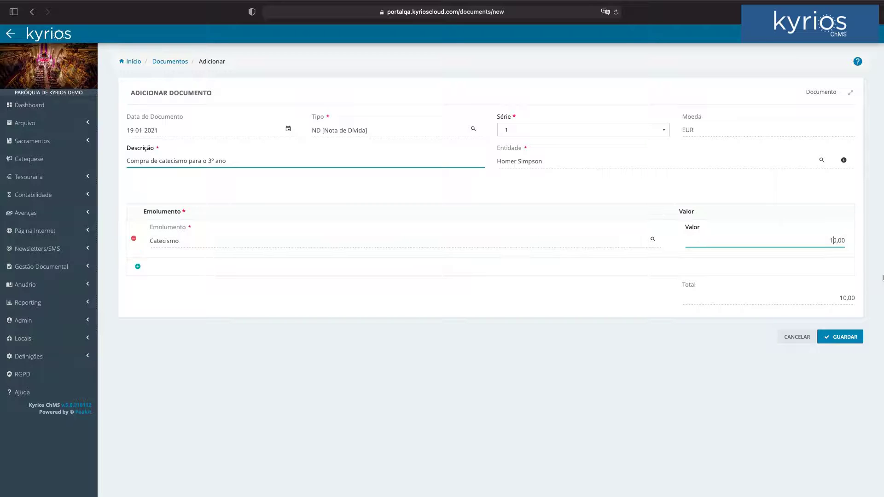
{"action": "type", "text": "5"}
{"action": "left_click", "coordinate": [851, 339]}
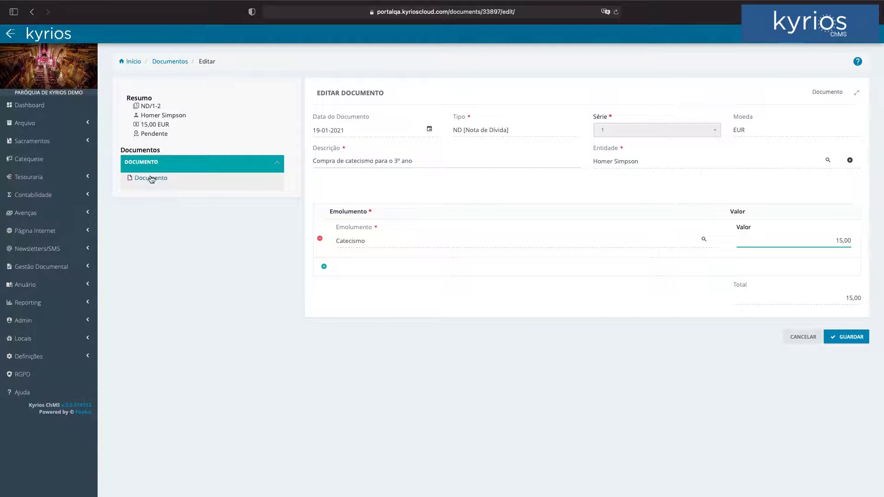
Step: Open the printable PDF of the saved debt note and review its header, description, emolument and total
{"action": "double_click", "coordinate": [153, 134]}
{"action": "left_click", "coordinate": [171, 198]}
{"action": "left_click", "coordinate": [151, 180]}
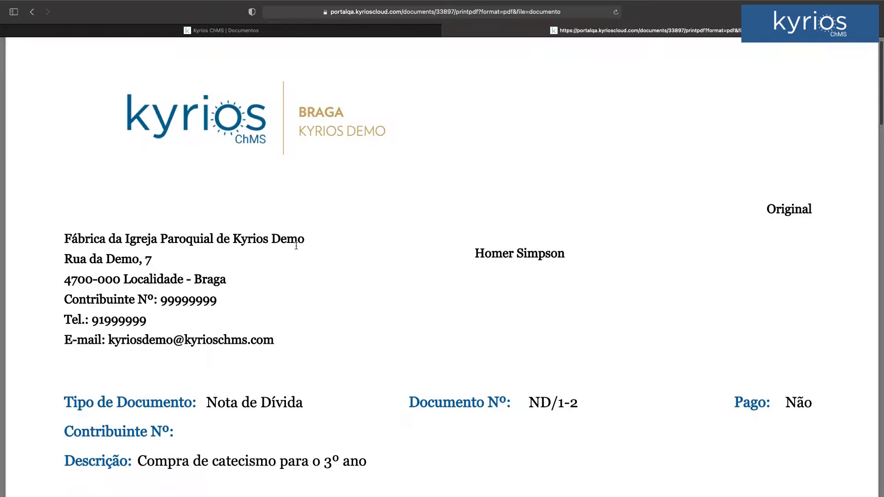
{"action": "scroll", "coordinate": [297, 247], "scroll_direction": "down", "scroll_amount": 4}
{"action": "scroll", "coordinate": [302, 263], "scroll_direction": "down", "scroll_amount": 2}
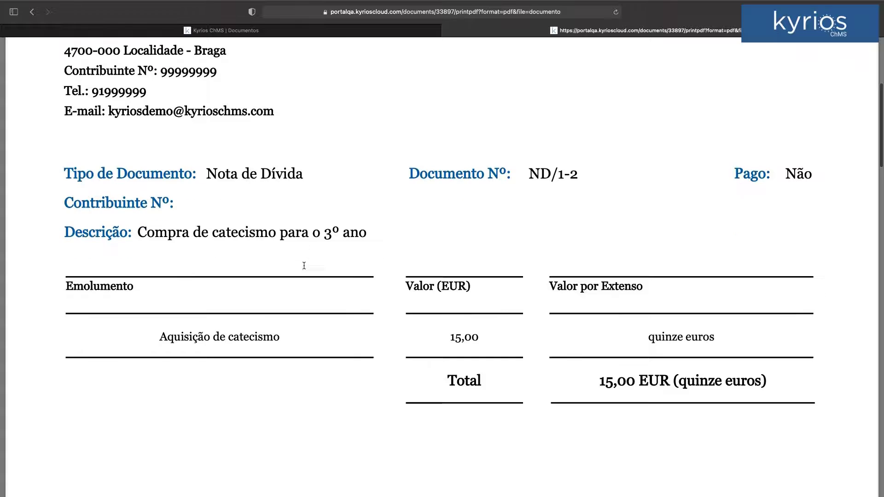
{"action": "scroll", "coordinate": [446, 222], "scroll_direction": "up", "scroll_amount": 3}
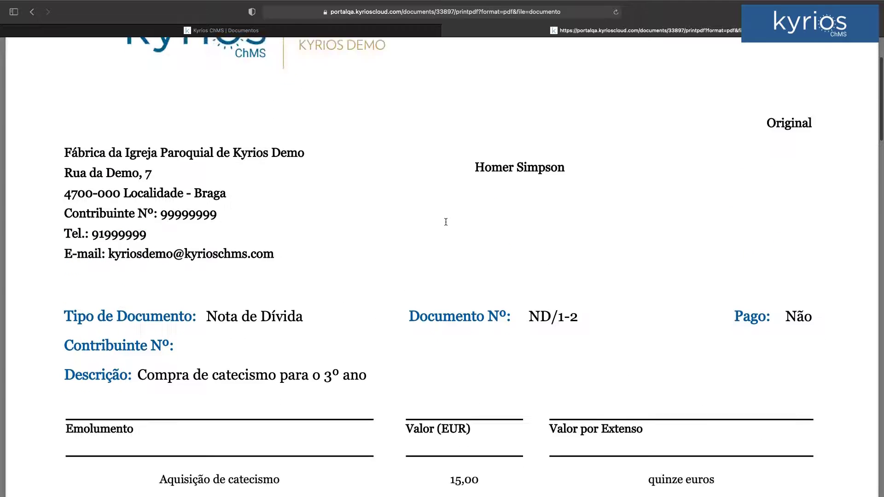
{"action": "scroll", "coordinate": [555, 200], "scroll_direction": "down", "scroll_amount": 4}
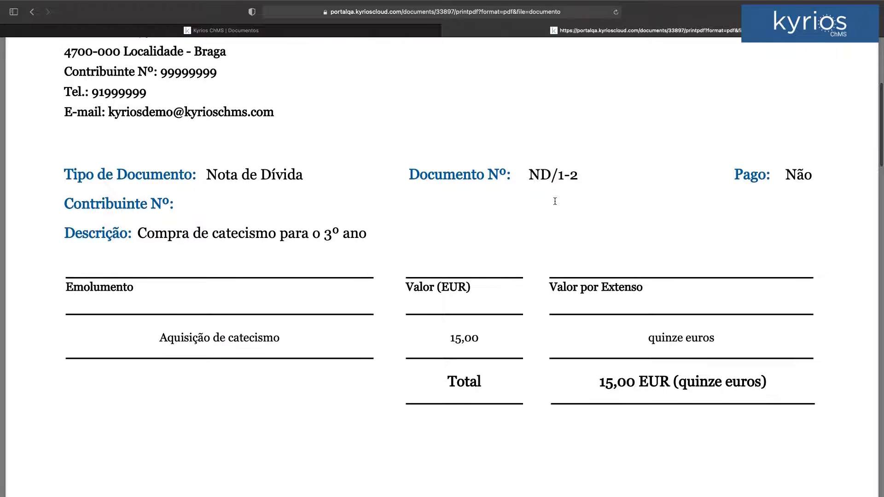
Step: Review the rest of the debt note PDF down to the signature line, close it, and return to the Documentos list
{"action": "scroll", "coordinate": [555, 201], "scroll_direction": "down", "scroll_amount": 2}
{"action": "scroll", "coordinate": [537, 322], "scroll_direction": "down", "scroll_amount": 2}
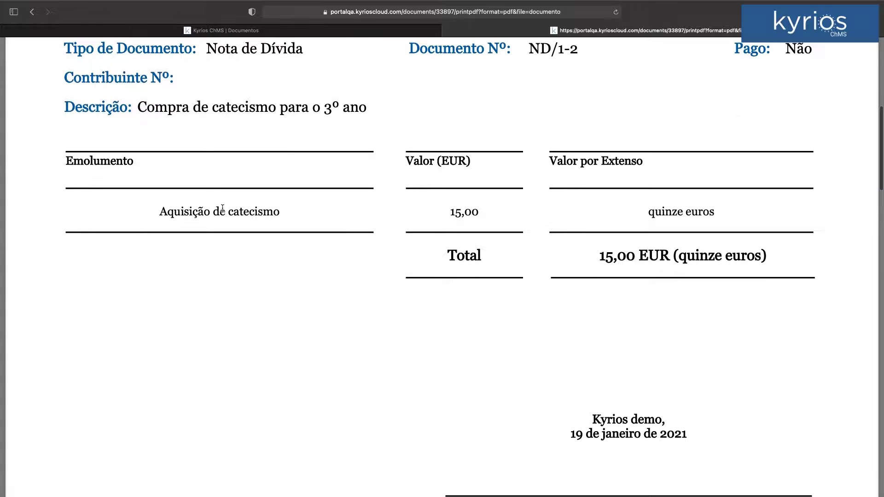
{"action": "scroll", "coordinate": [242, 229], "scroll_direction": "down", "scroll_amount": 5}
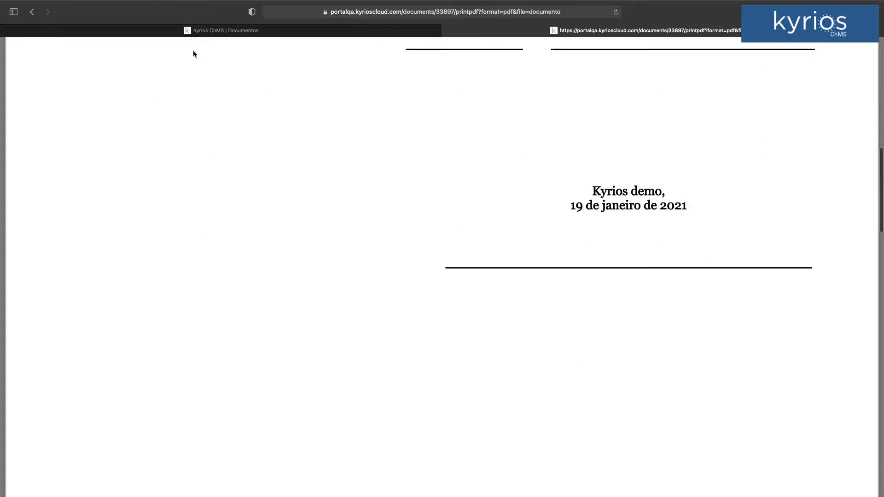
{"action": "left_click", "coordinate": [448, 30]}
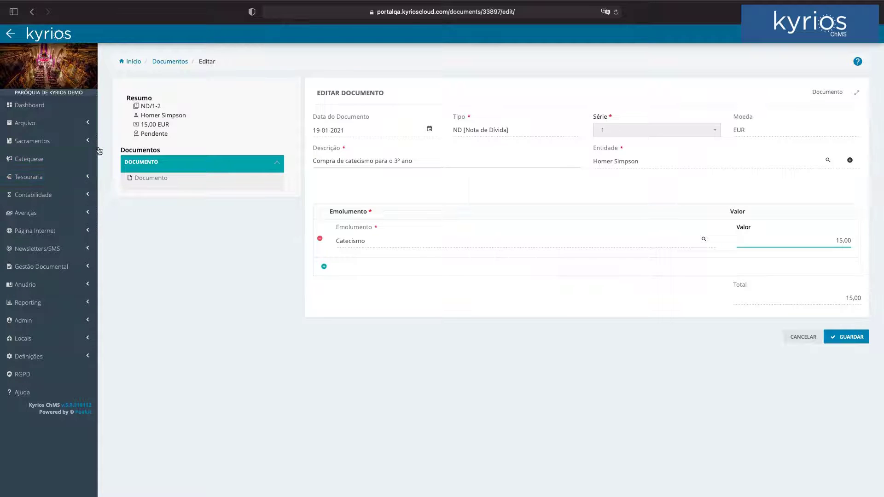
{"action": "left_click", "coordinate": [184, 62]}
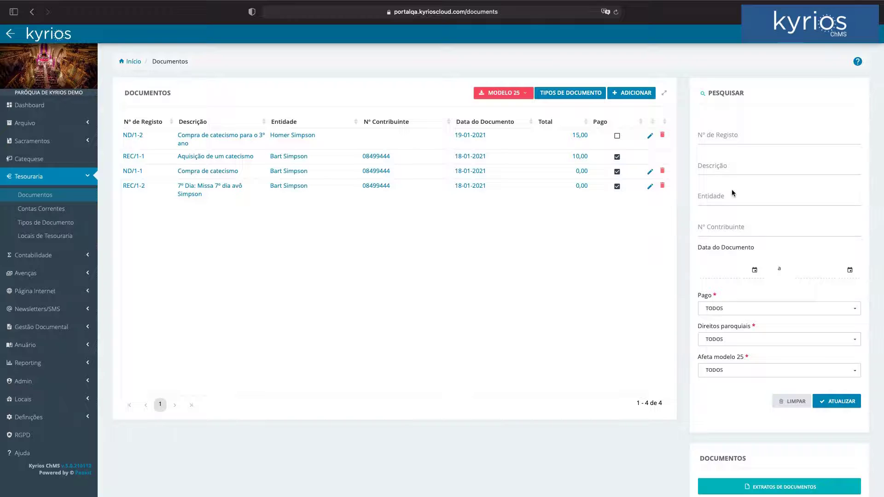
Step: Check the Pago filter options and filter the documents list with Direitos paroquiais set to Sim
{"action": "left_click", "coordinate": [747, 230]}
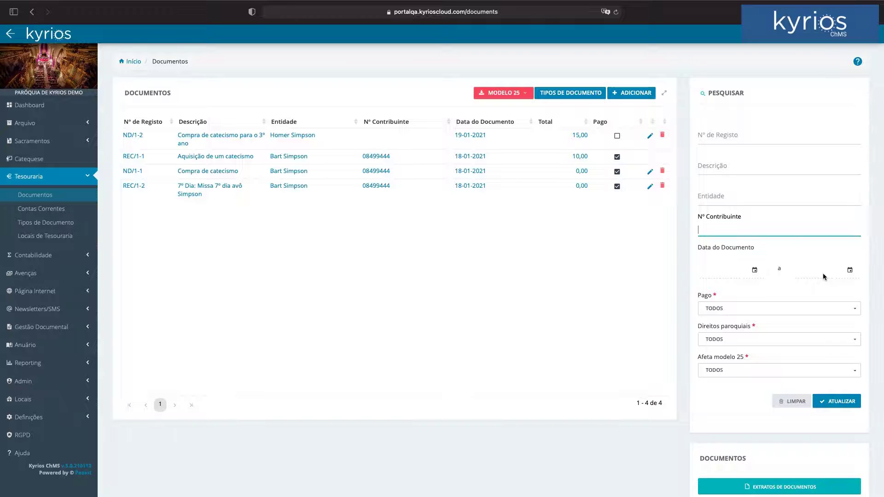
{"action": "left_click", "coordinate": [817, 310]}
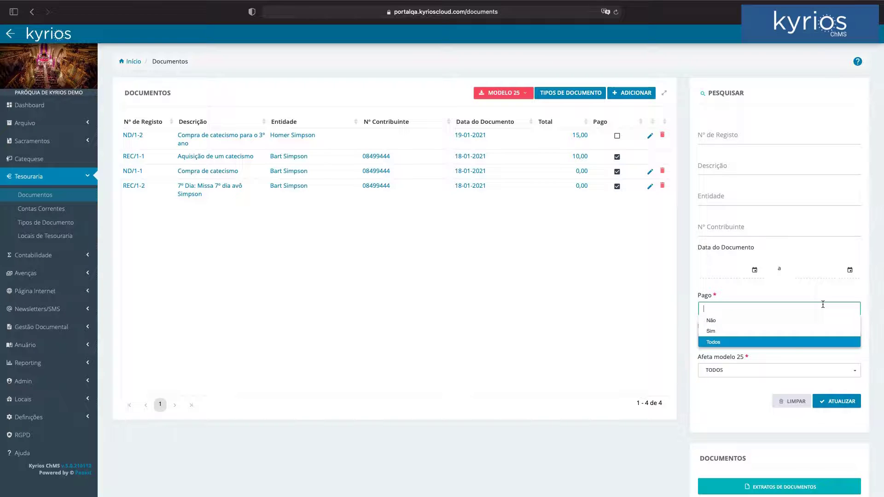
{"action": "left_click", "coordinate": [779, 341]}
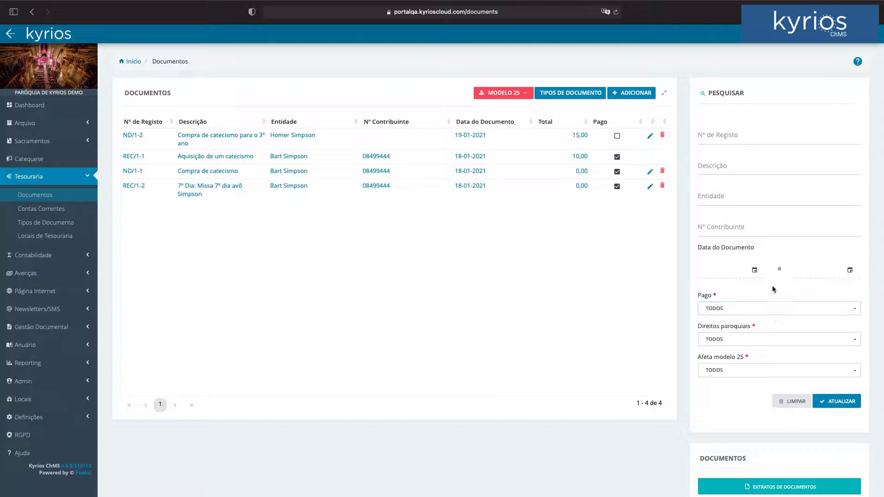
{"action": "left_click", "coordinate": [764, 341]}
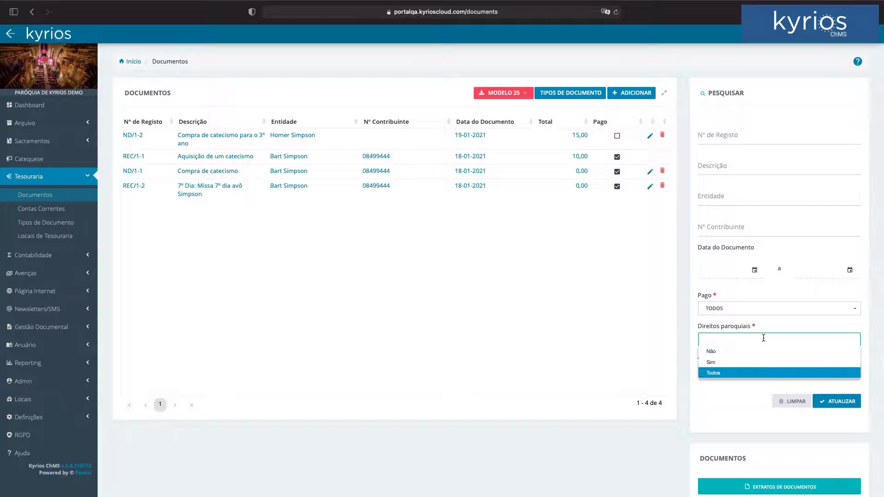
{"action": "left_click", "coordinate": [742, 362]}
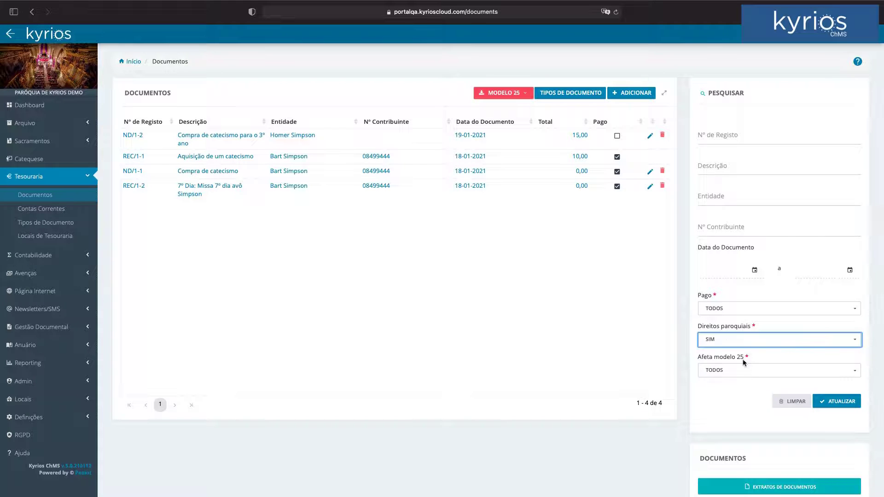
{"action": "left_click", "coordinate": [834, 400]}
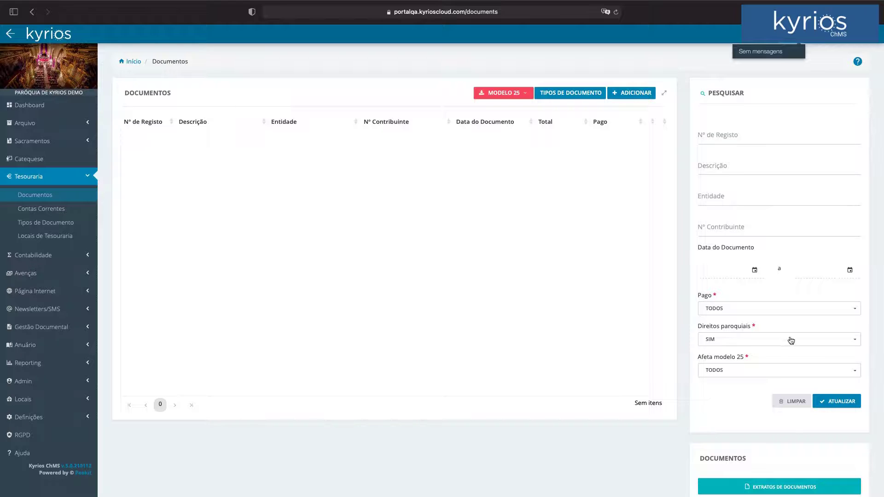
Step: Reset the Direitos paroquiais filter to Todos and check the choices offered by the Afeta modelo 25 filter
{"action": "left_click", "coordinate": [822, 340]}
{"action": "left_click", "coordinate": [765, 372]}
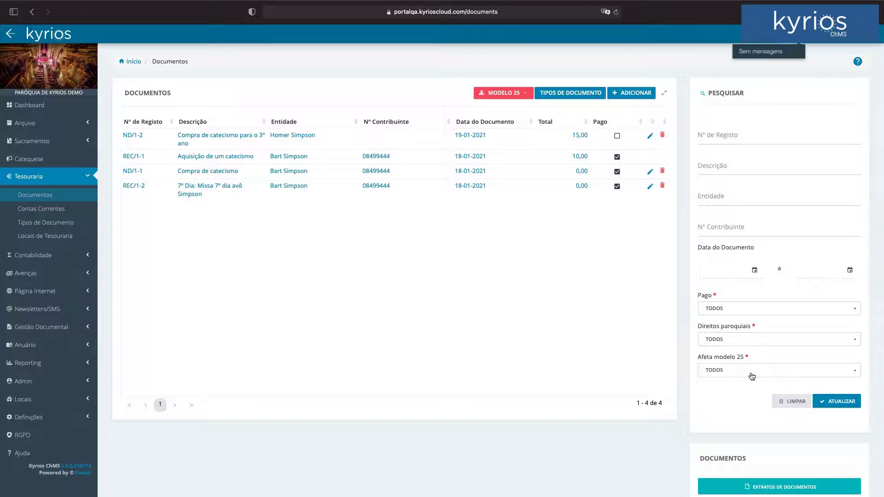
{"action": "left_click", "coordinate": [758, 374]}
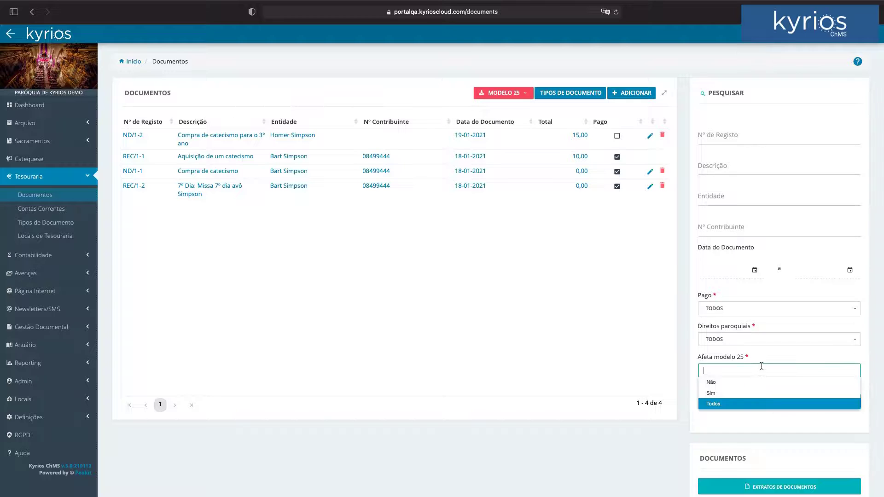
{"action": "left_click", "coordinate": [766, 357]}
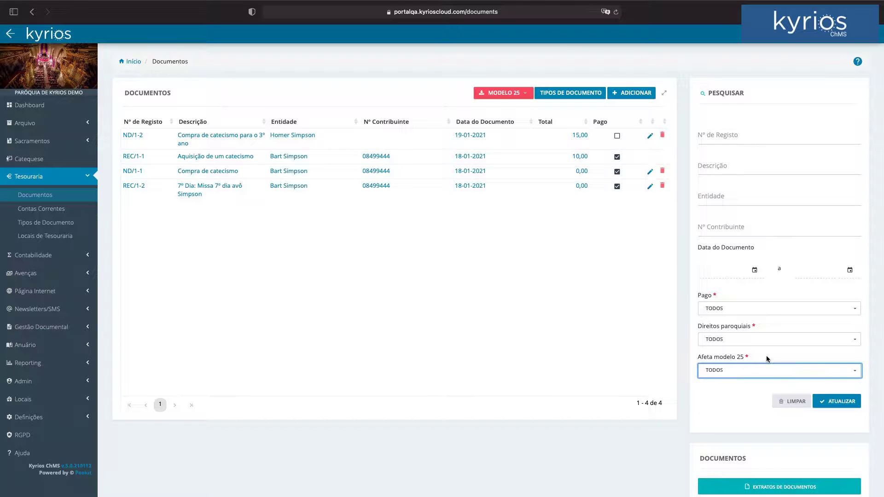
Step: Generate the Extratos de Documentos report, review its listed documents and total, and close the PDF
{"action": "scroll", "coordinate": [742, 412], "scroll_direction": "down", "scroll_amount": 2}
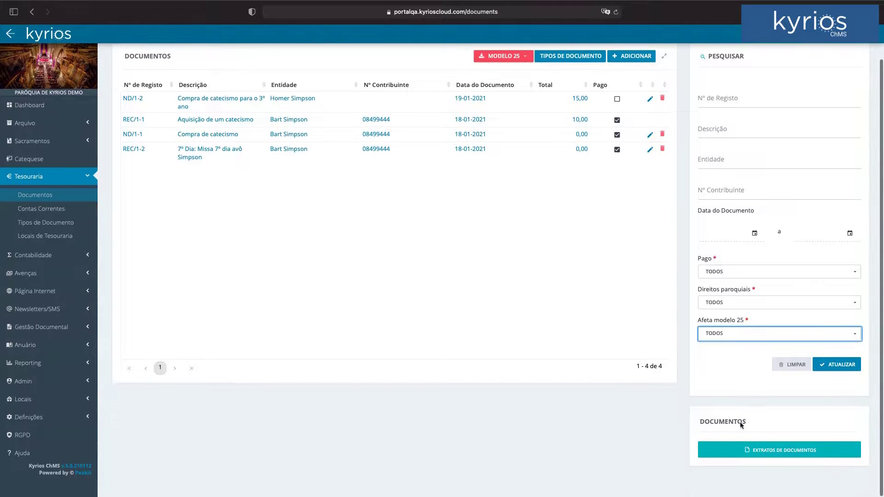
{"action": "left_click", "coordinate": [774, 455]}
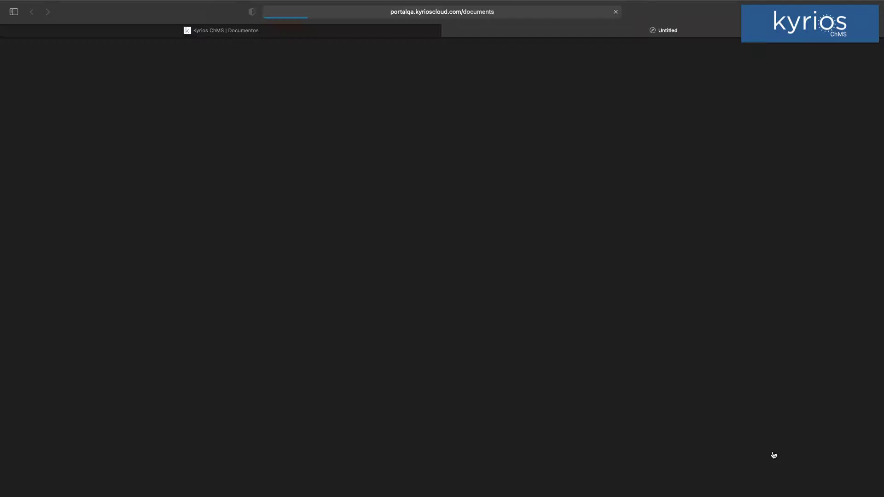
{"action": "scroll", "coordinate": [736, 400], "scroll_direction": "down", "scroll_amount": 5}
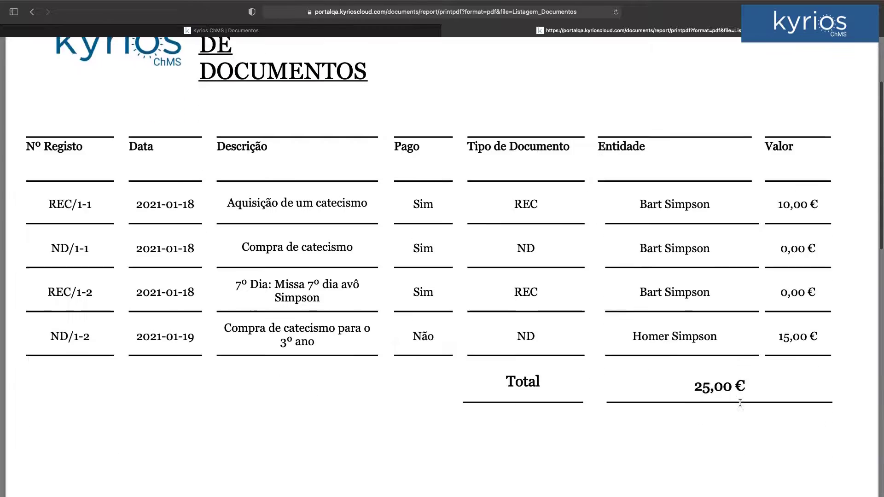
{"action": "scroll", "coordinate": [695, 338], "scroll_direction": "up", "scroll_amount": 3}
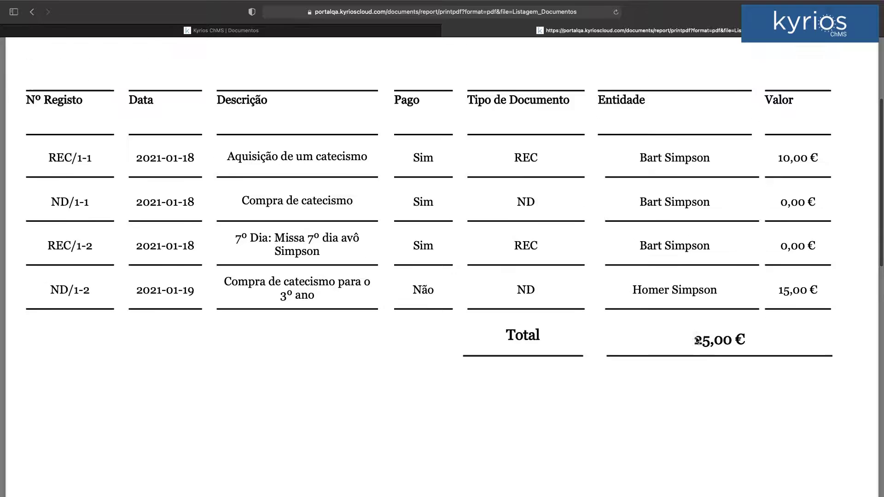
{"action": "left_click", "coordinate": [451, 31]}
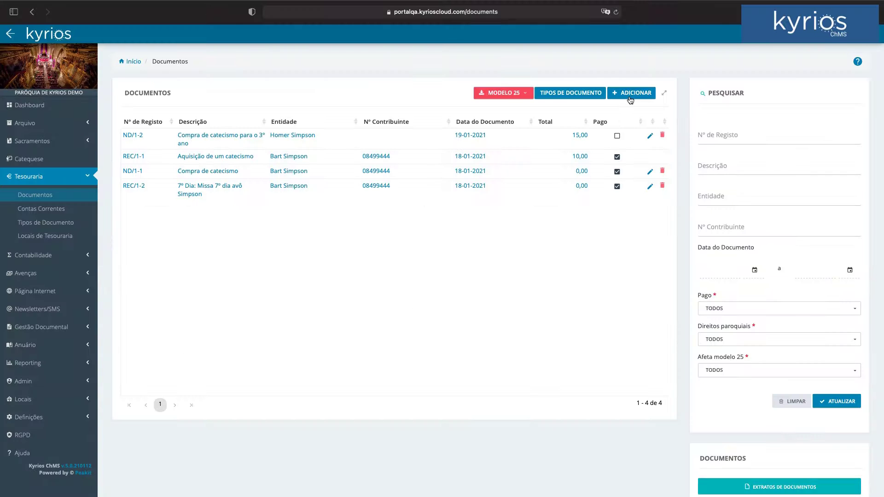
Step: Check the Modelo 25 export options and filter the documents list by document date from 01-01-2021 to 31-12-2021
{"action": "left_click", "coordinate": [511, 96]}
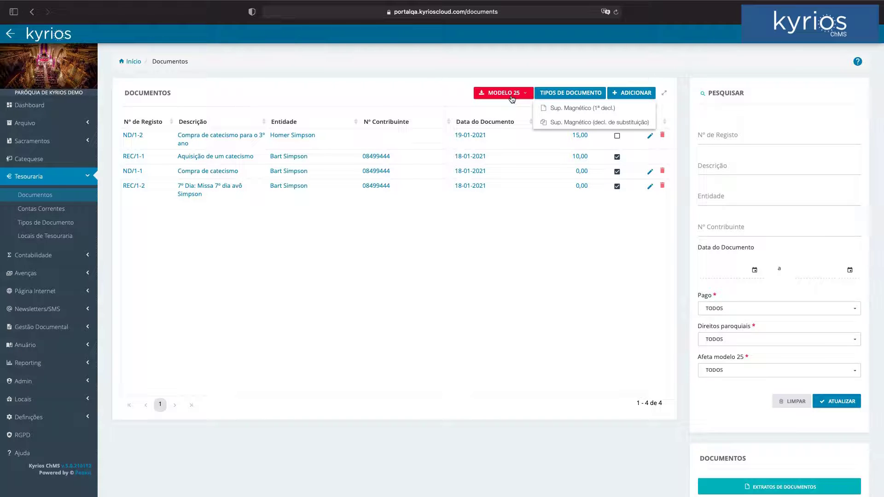
{"action": "left_click", "coordinate": [527, 75]}
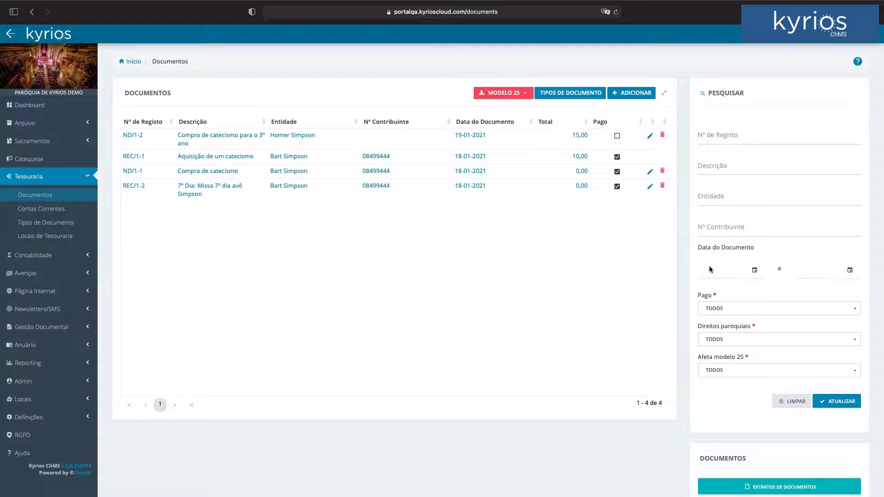
{"action": "left_click", "coordinate": [755, 270]}
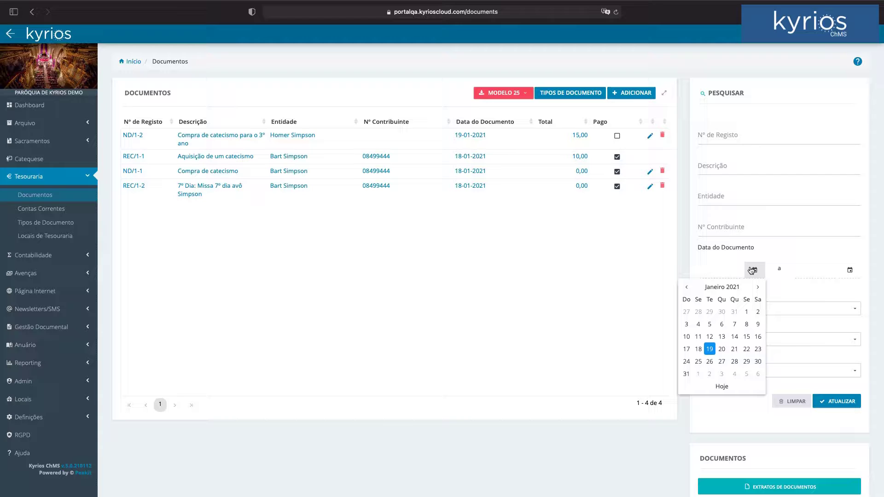
{"action": "left_click", "coordinate": [723, 287]}
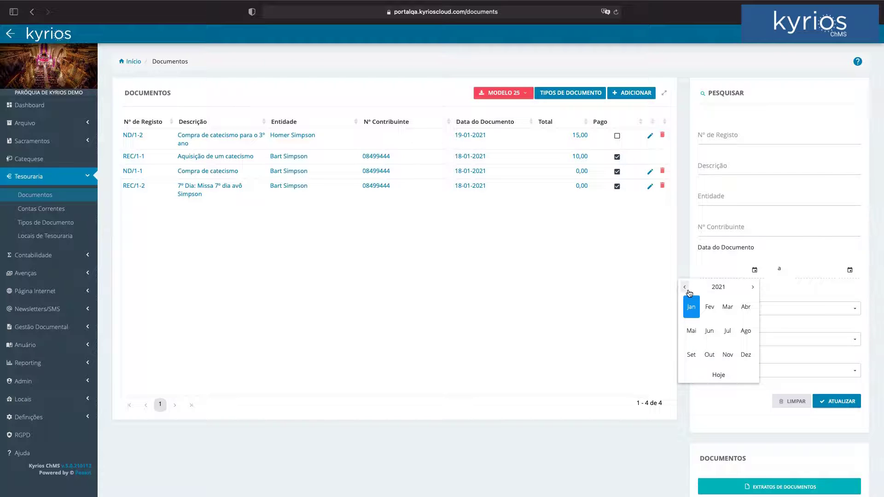
{"action": "left_click", "coordinate": [692, 313]}
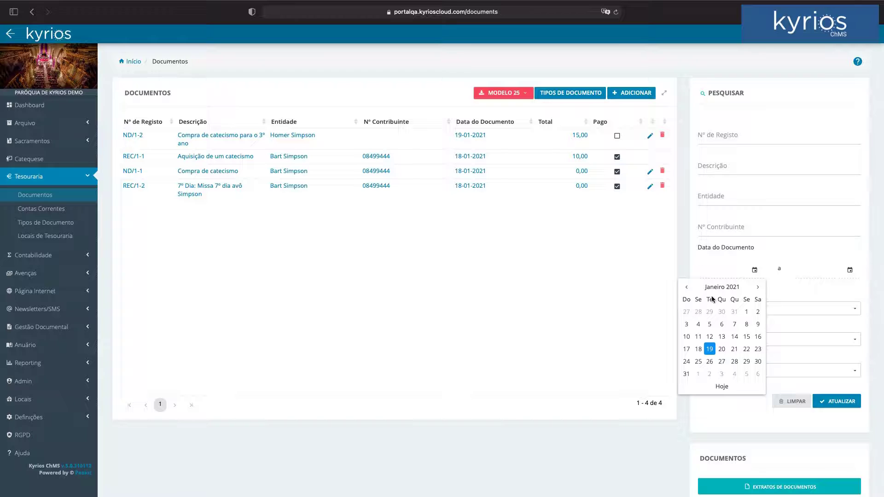
{"action": "left_click", "coordinate": [747, 314]}
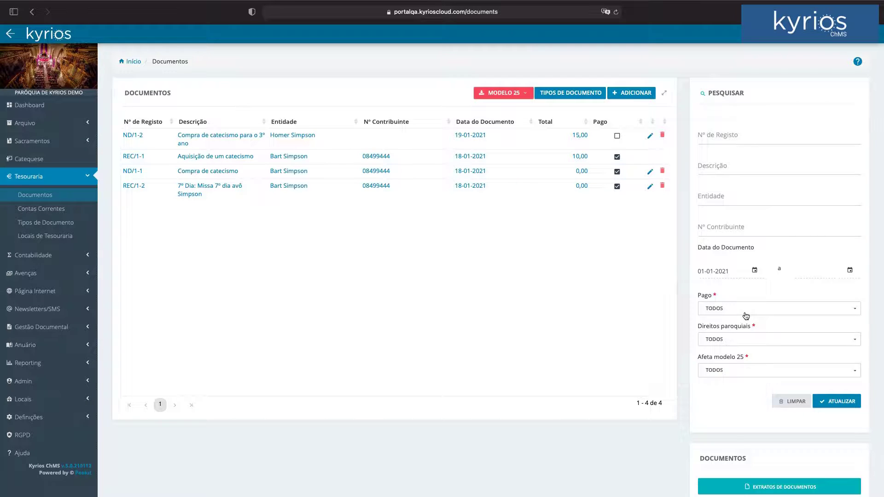
{"action": "left_click", "coordinate": [850, 270]}
{"action": "left_click", "coordinate": [813, 289]}
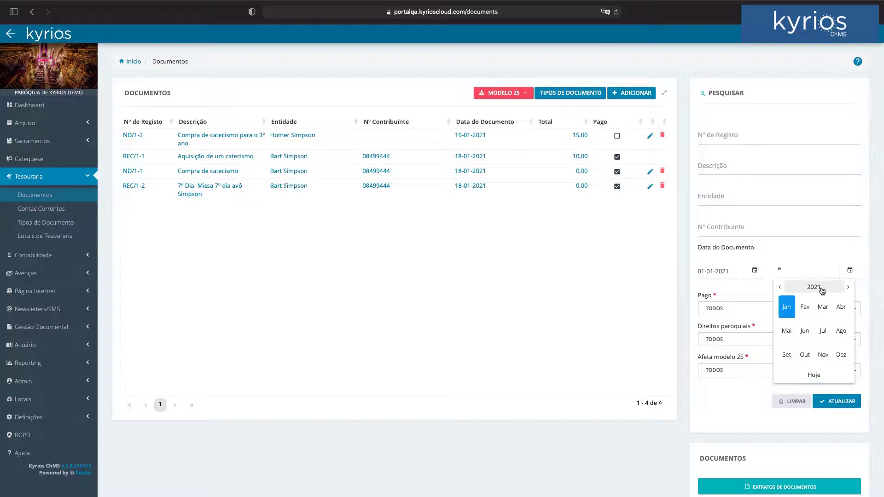
{"action": "left_click", "coordinate": [839, 355]}
{"action": "left_click", "coordinate": [841, 363]}
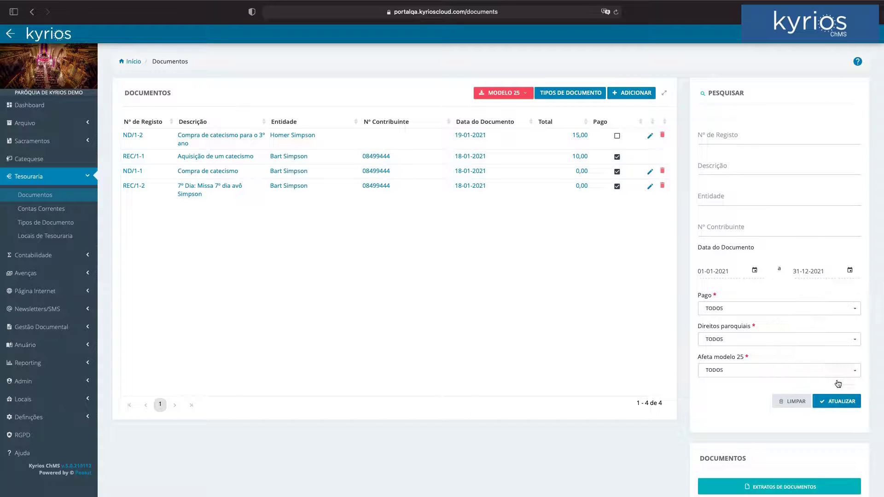
{"action": "left_click", "coordinate": [837, 405]}
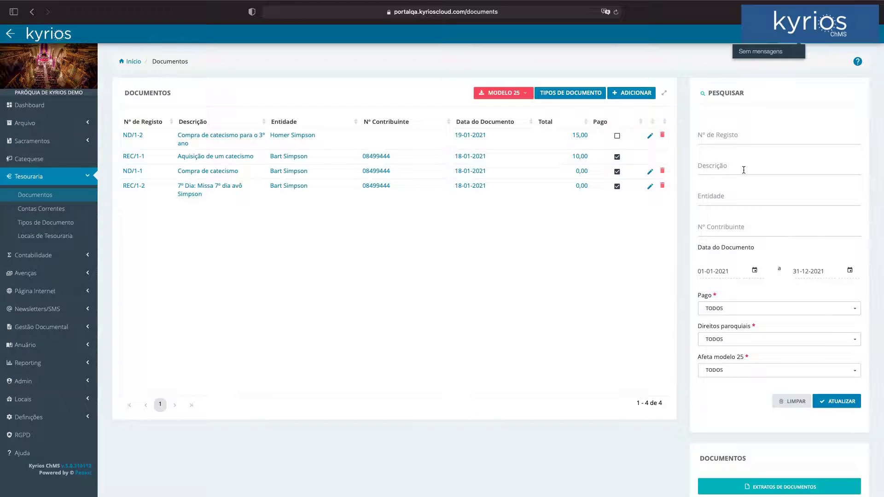
Step: Set the Afeta modelo 25 filter to Não and examine the Modelo 25 magnetic support export options for first and substitute declarations
{"action": "left_click", "coordinate": [526, 94]}
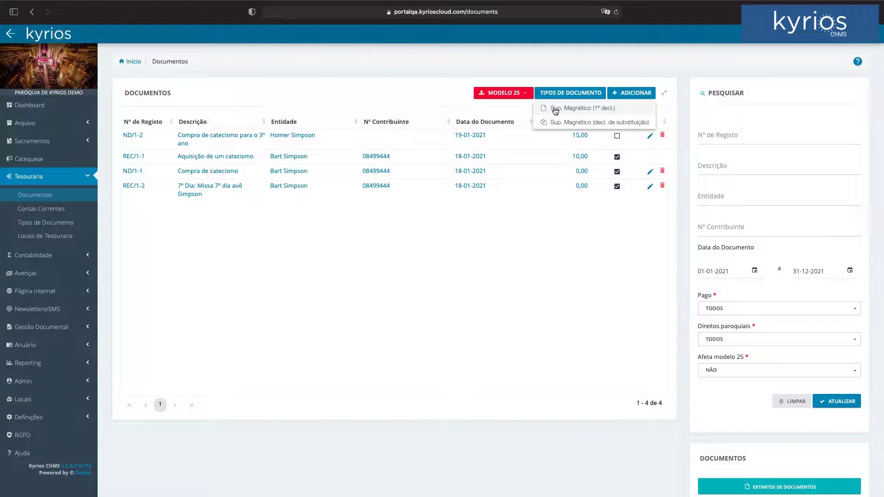
{"action": "left_click", "coordinate": [407, 182]}
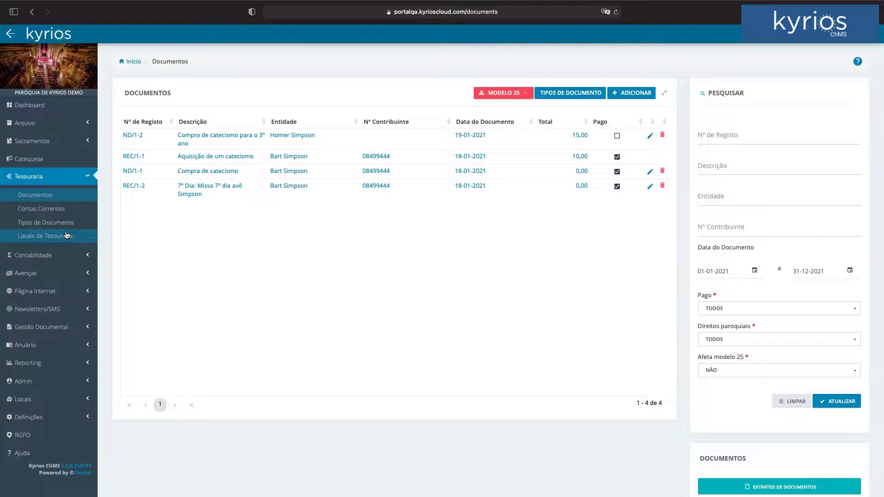
Step: Start a new baptism record from the Batismo list under Sacramentos
{"action": "left_click", "coordinate": [68, 140]}
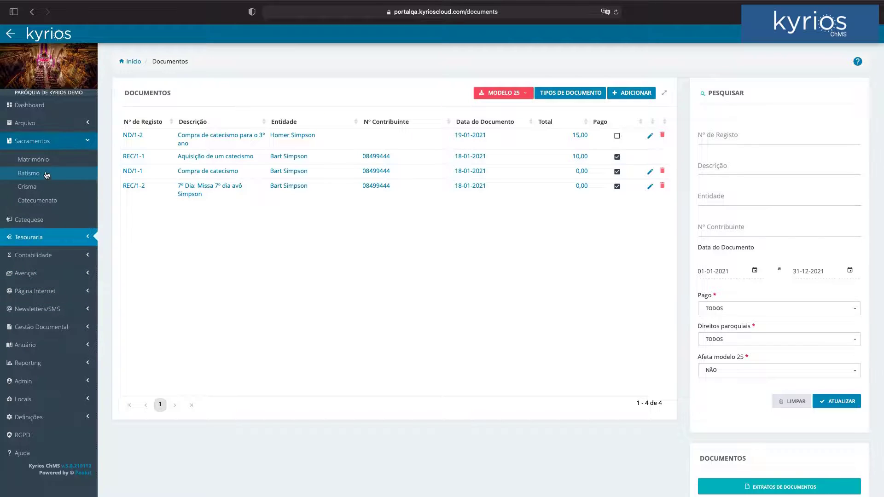
{"action": "left_click", "coordinate": [49, 173]}
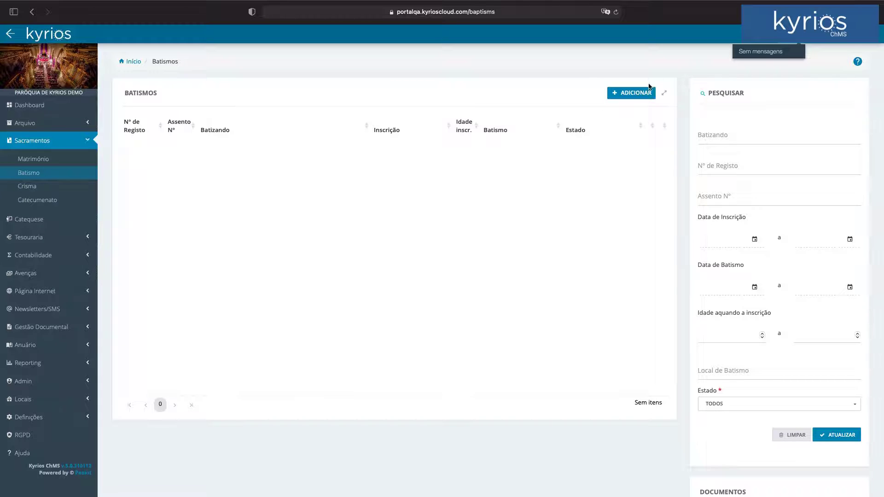
{"action": "left_click", "coordinate": [637, 93]}
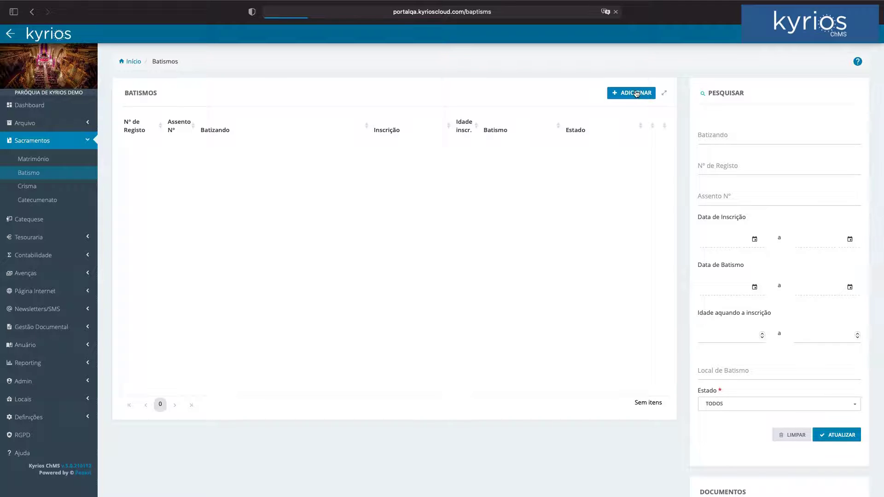
{"action": "left_click", "coordinate": [637, 94]}
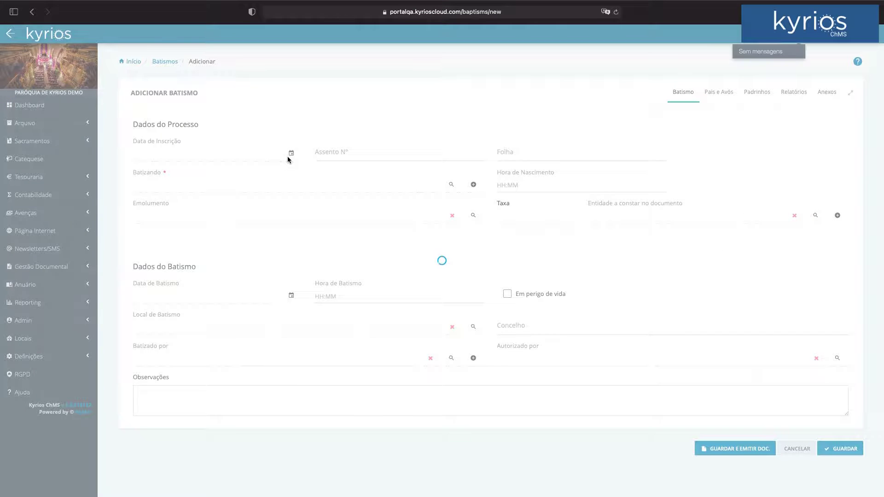
Step: Choose the third person listed in the individual records as the Batizando of the new baptism
{"action": "left_click", "coordinate": [405, 155]}
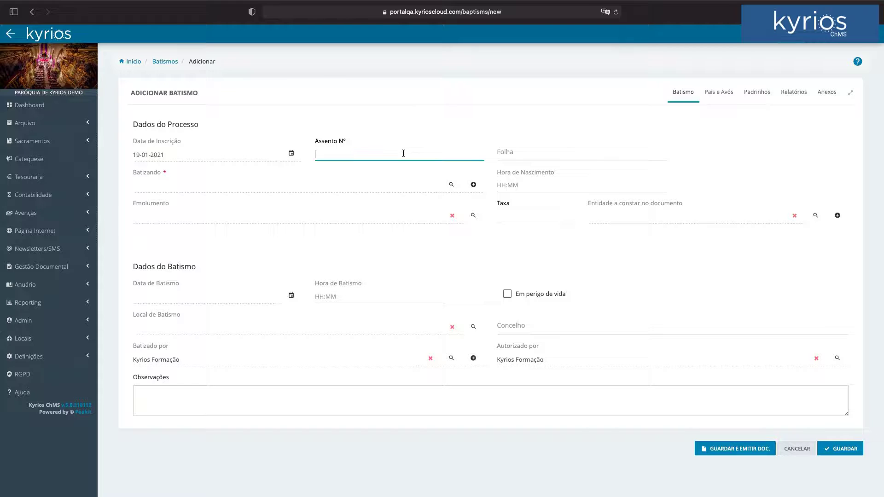
{"action": "left_click", "coordinate": [453, 192]}
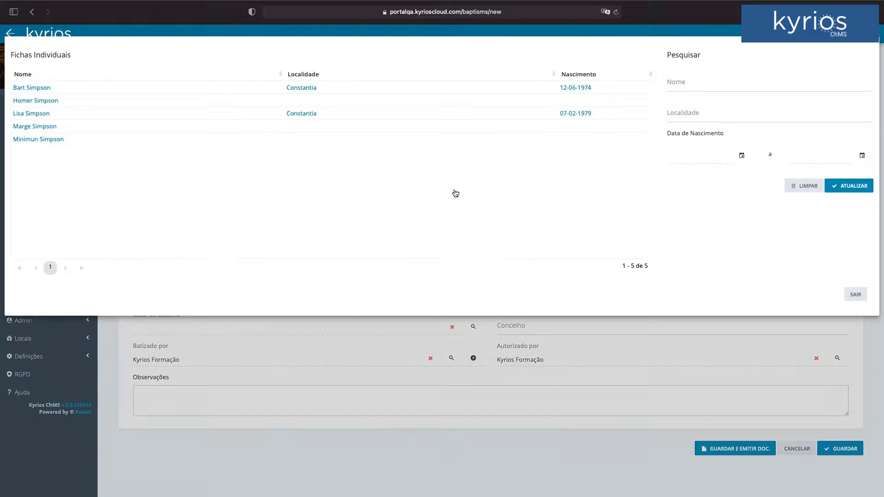
{"action": "left_click", "coordinate": [39, 114]}
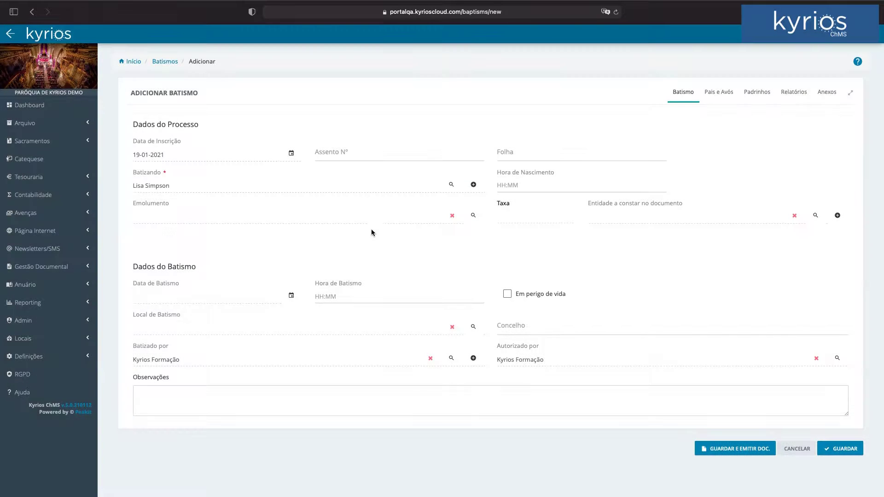
Step: Filter the emoluments by type Batismo and assign Justificação de baptismo as the baptism's Emolumento
{"action": "left_click", "coordinate": [473, 217]}
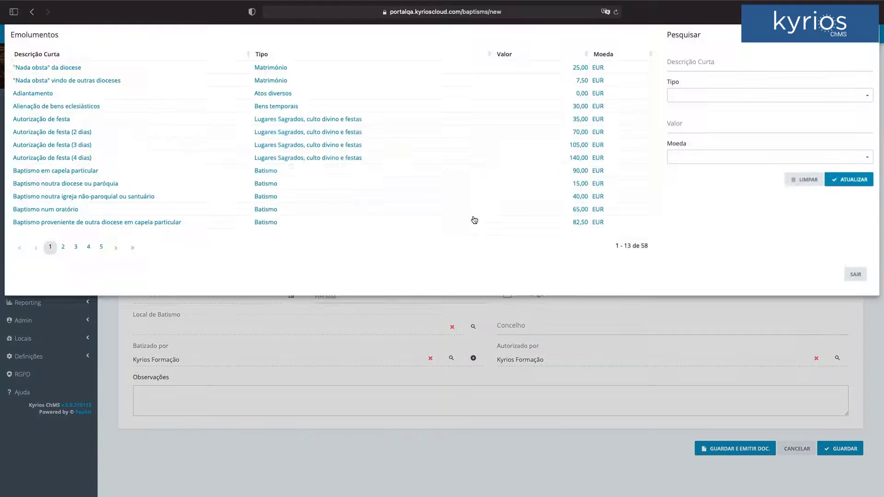
{"action": "left_click", "coordinate": [732, 115]}
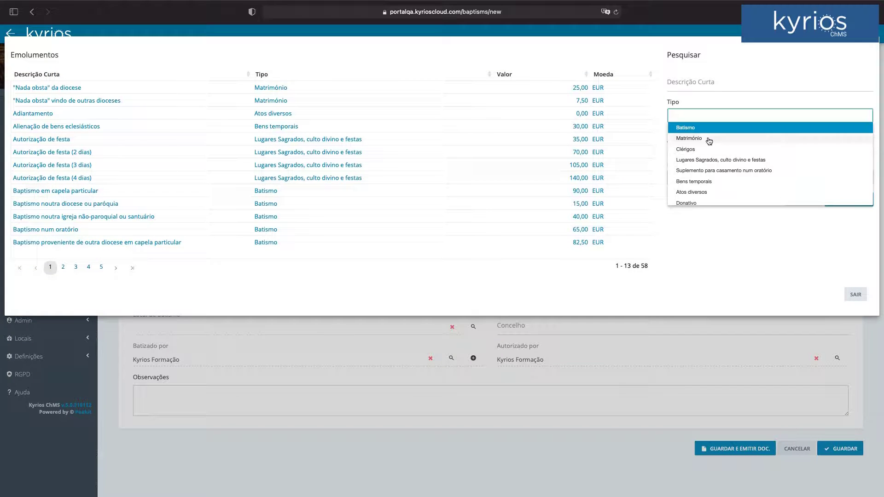
{"action": "left_click", "coordinate": [705, 129]}
{"action": "left_click", "coordinate": [855, 202]}
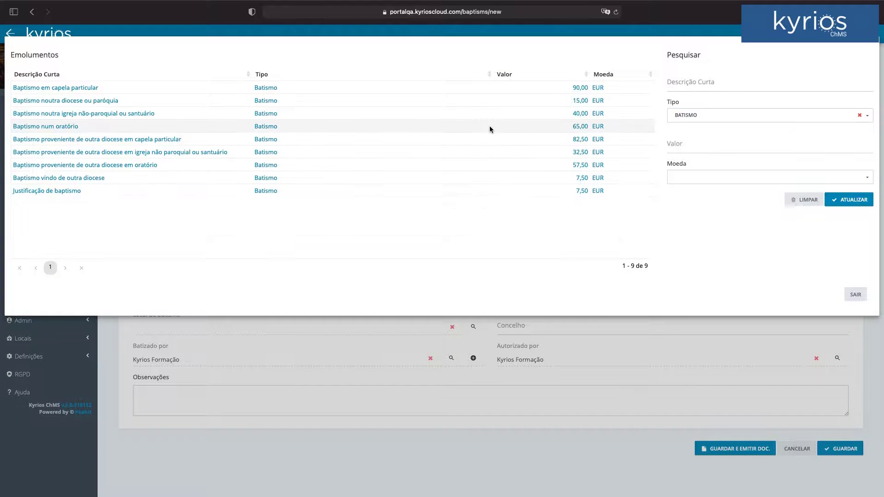
{"action": "left_click", "coordinate": [68, 191]}
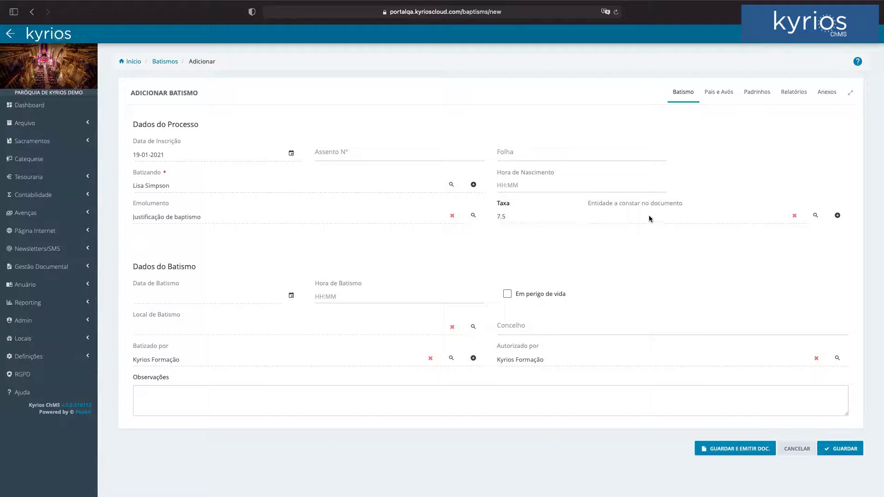
Step: Find the payer by full name for Entidade a constar no documento, and save the baptism while issuing its treasury document
{"action": "left_click", "coordinate": [815, 216]}
{"action": "left_click", "coordinate": [699, 87]}
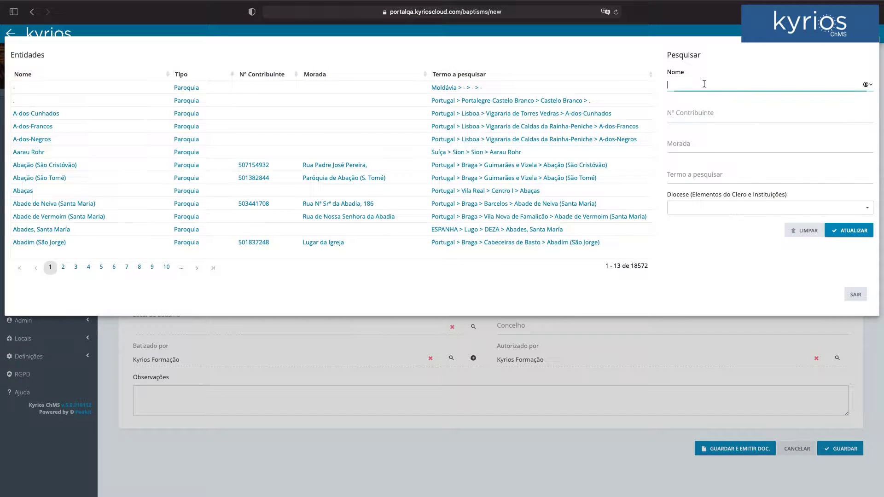
{"action": "type", "text": "homer simpson"}
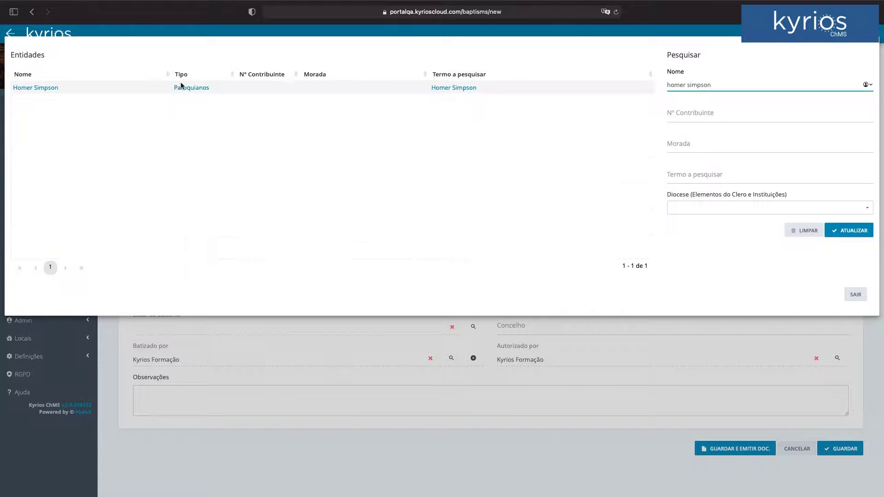
{"action": "left_click", "coordinate": [185, 87]}
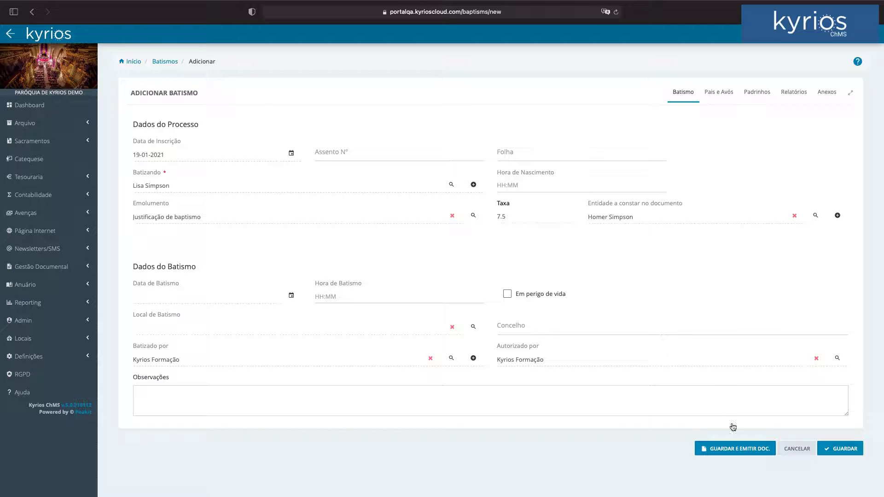
{"action": "left_click", "coordinate": [739, 450]}
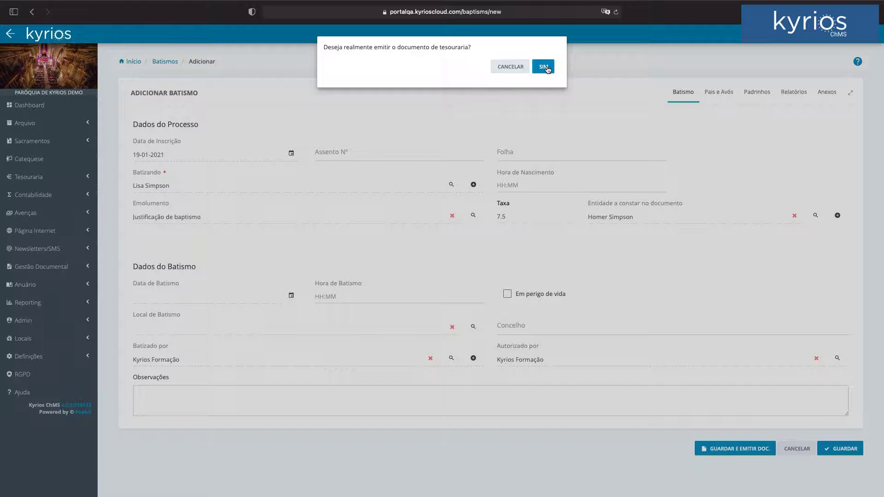
{"action": "left_click", "coordinate": [543, 67]}
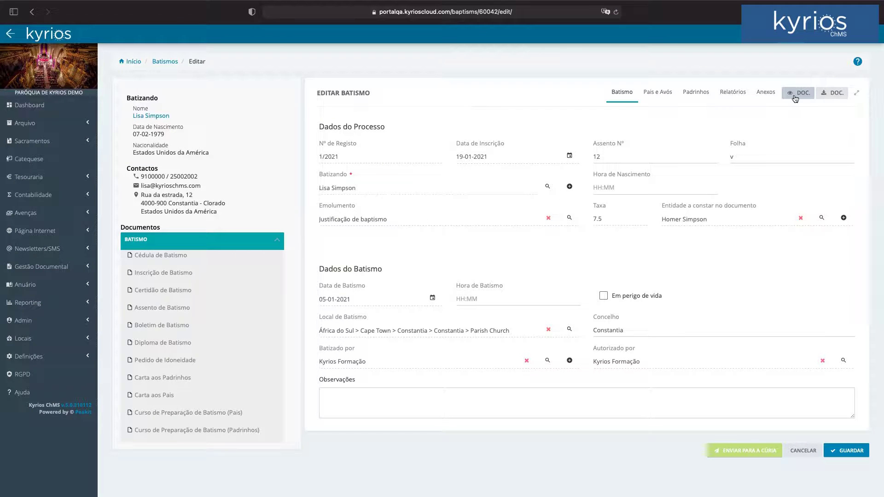
Step: View the treasury document issued from the baptism record, and review its printable PDF before closing it
{"action": "left_click", "coordinate": [796, 94]}
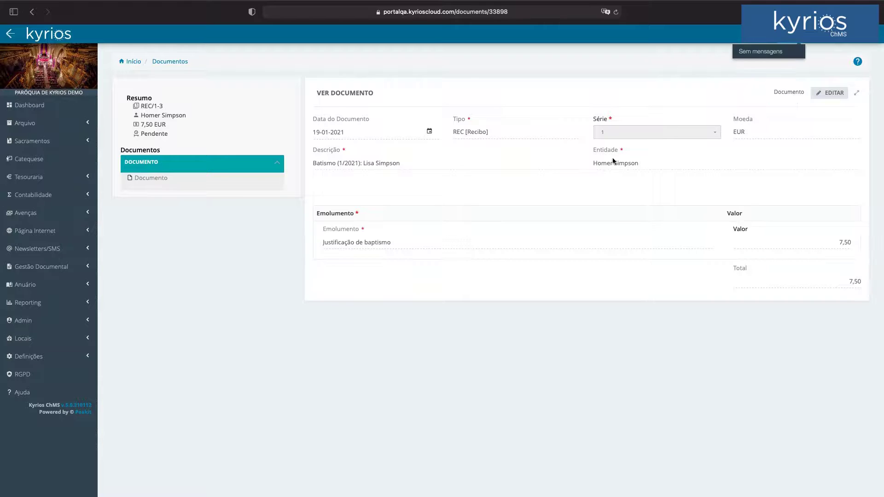
{"action": "left_click", "coordinate": [32, 15]}
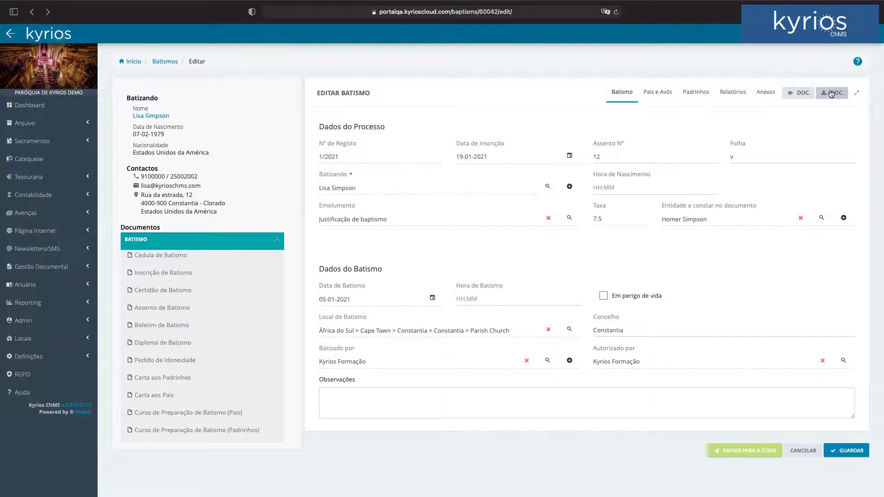
{"action": "left_click", "coordinate": [832, 93]}
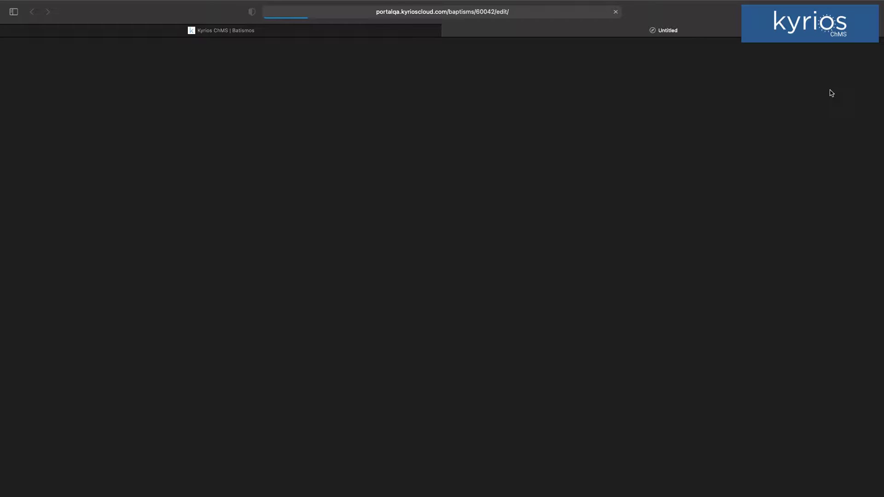
{"action": "scroll", "coordinate": [510, 343], "scroll_direction": "down", "scroll_amount": 3}
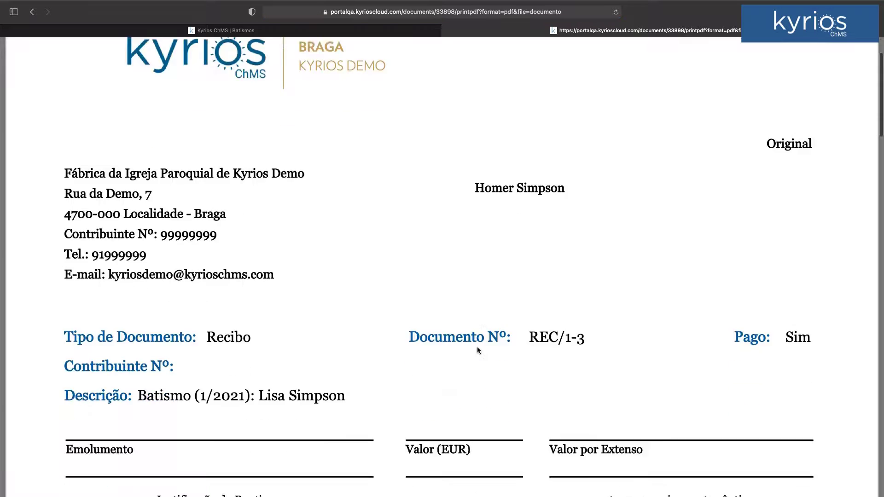
{"action": "scroll", "coordinate": [297, 283], "scroll_direction": "down", "scroll_amount": 7}
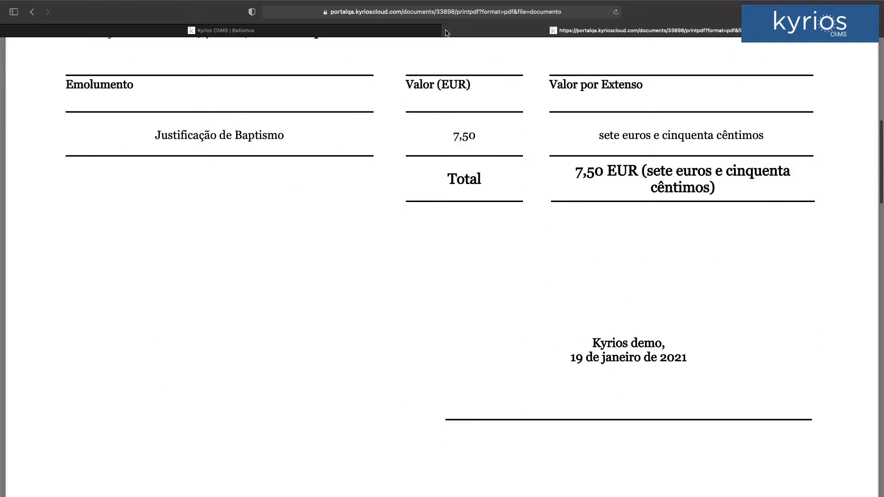
{"action": "left_click", "coordinate": [447, 31]}
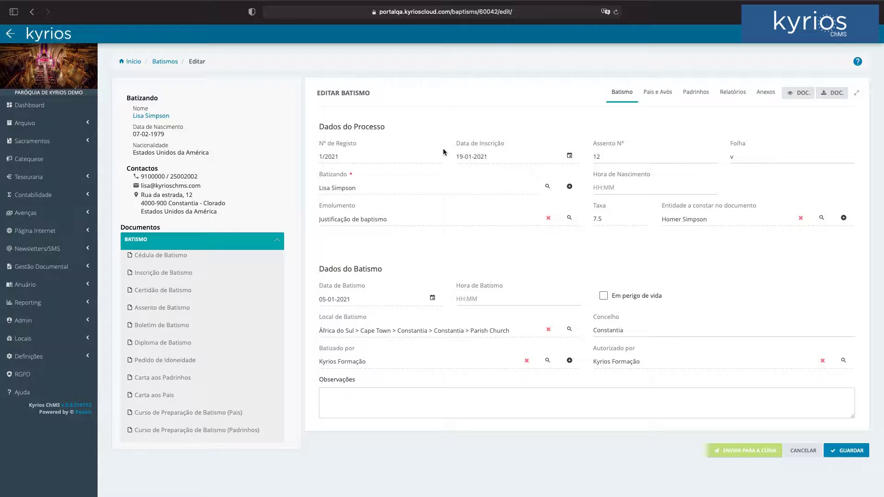
Step: Check the baptism receipt in the Tesouraria documents list and open the Contas Correntes list
{"action": "left_click", "coordinate": [45, 179]}
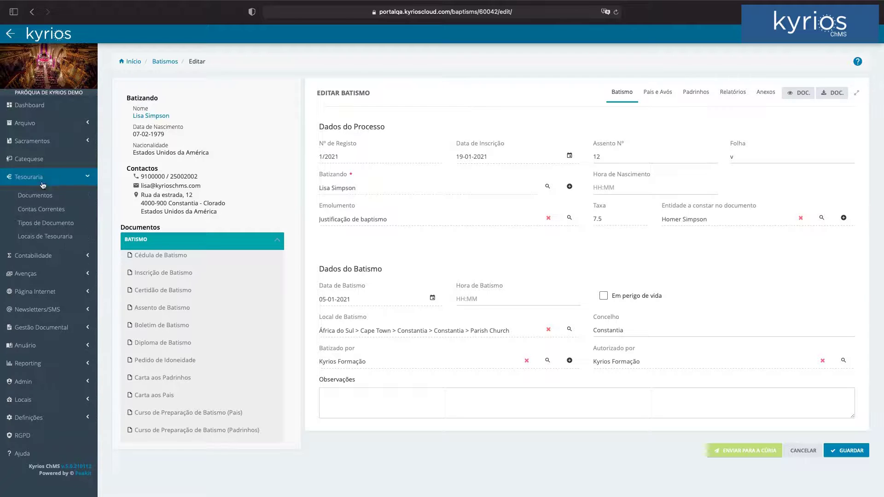
{"action": "left_click", "coordinate": [34, 195]}
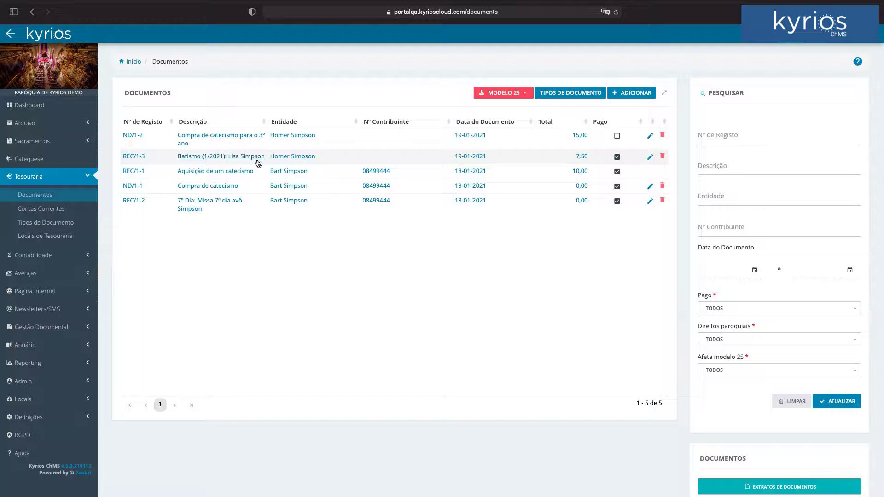
{"action": "left_click", "coordinate": [63, 211]}
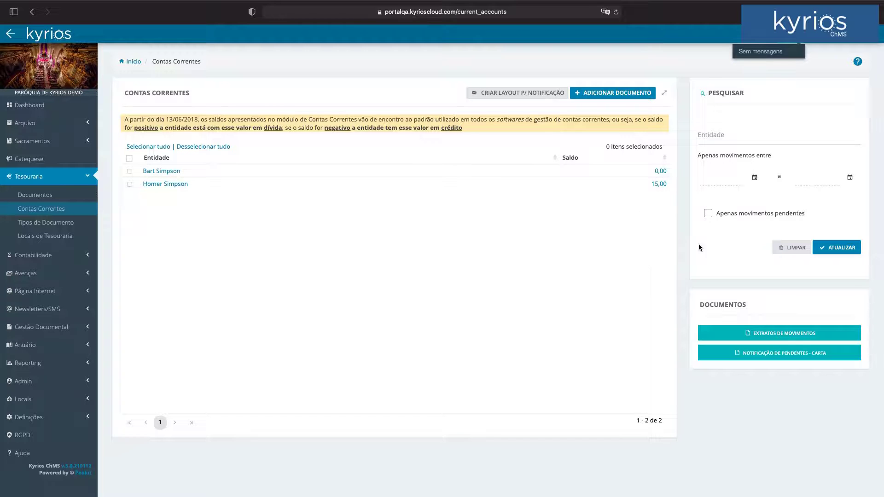
Step: Filter the current accounts by Apenas movimentos pendentes, and clear the filter to list all entities again
{"action": "left_click", "coordinate": [725, 215]}
{"action": "left_click", "coordinate": [837, 248]}
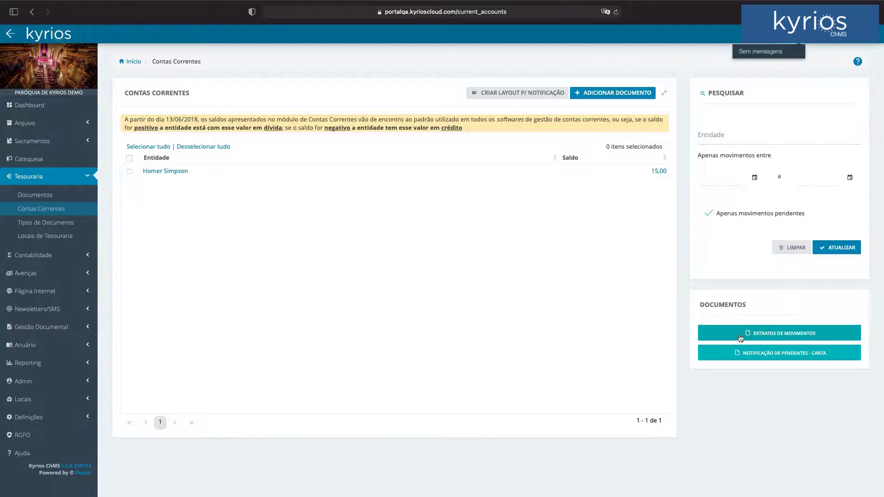
{"action": "left_click", "coordinate": [783, 214]}
{"action": "left_click", "coordinate": [839, 250]}
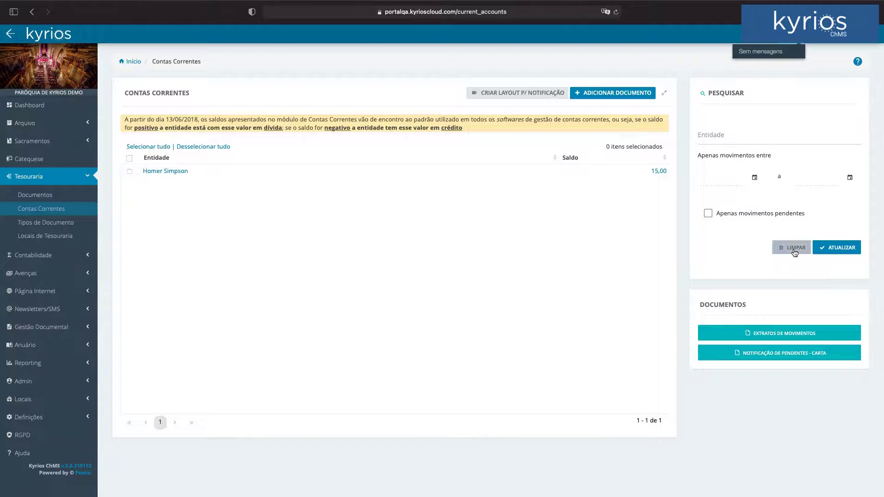
{"action": "left_click", "coordinate": [822, 249]}
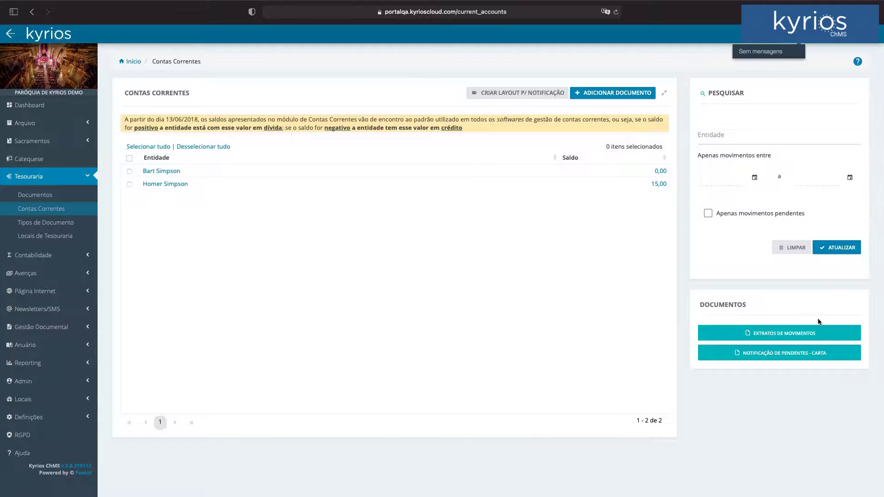
Step: Generate the Extratos de Movimentos report, review each entity's movements and balances, and close the PDF
{"action": "left_click", "coordinate": [804, 335]}
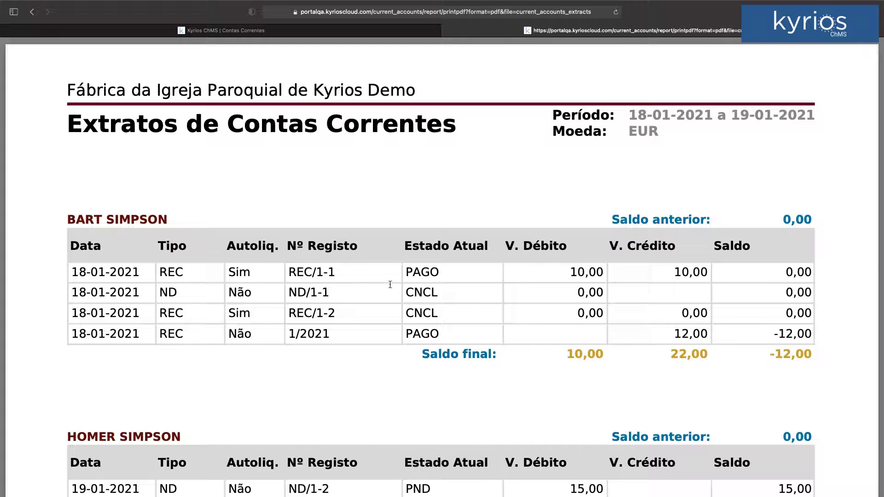
{"action": "scroll", "coordinate": [257, 323], "scroll_direction": "down", "scroll_amount": 5}
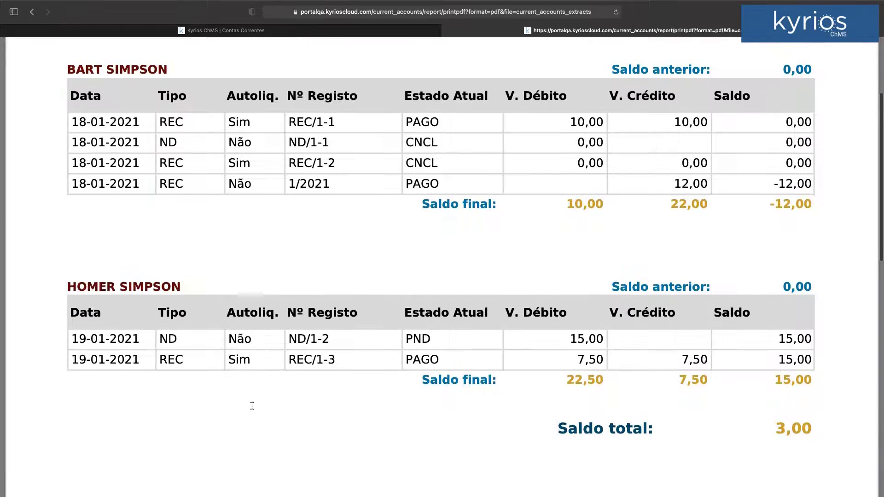
{"action": "scroll", "coordinate": [255, 388], "scroll_direction": "up", "scroll_amount": 3}
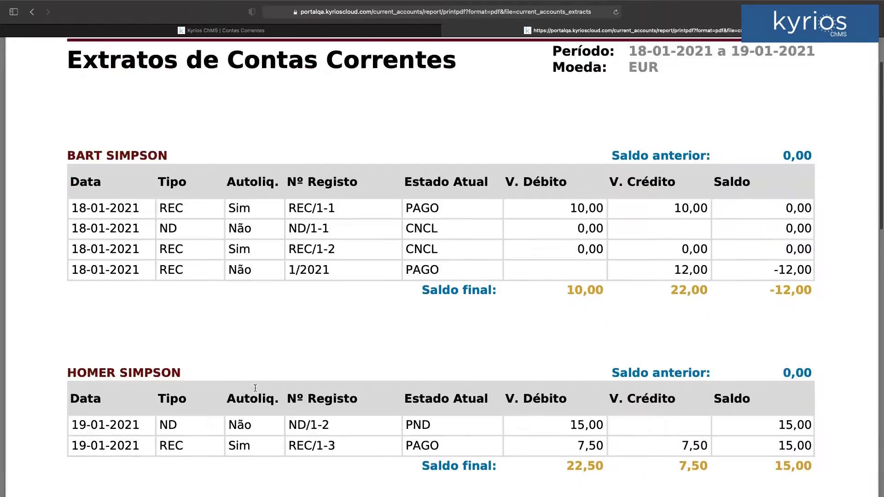
{"action": "scroll", "coordinate": [255, 388], "scroll_direction": "down", "scroll_amount": 4}
{"action": "scroll", "coordinate": [255, 388], "scroll_direction": "up", "scroll_amount": 6}
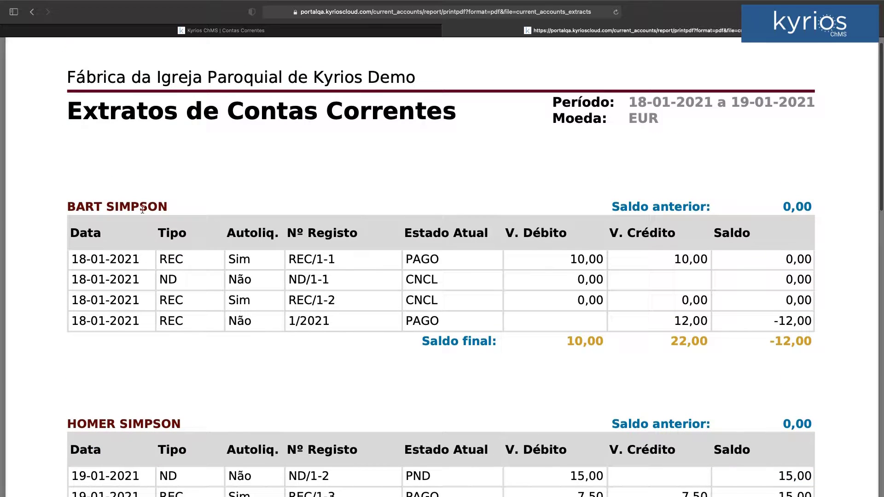
{"action": "scroll", "coordinate": [184, 322], "scroll_direction": "down", "scroll_amount": 3}
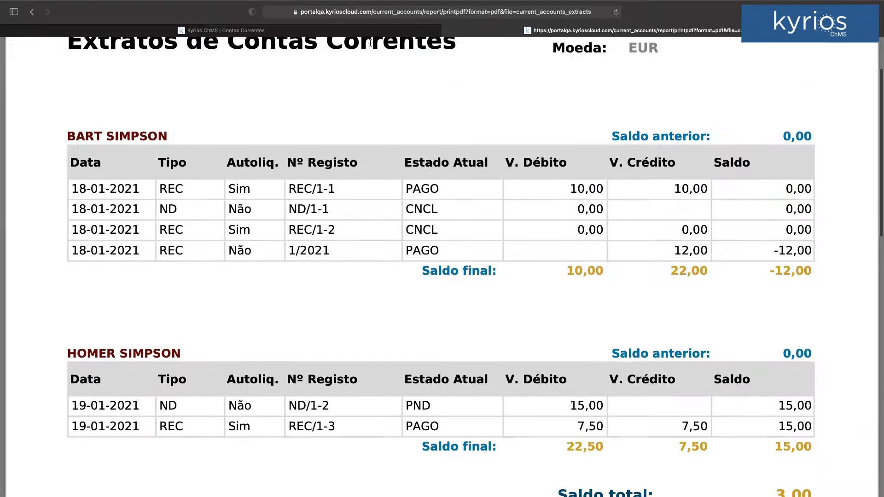
{"action": "scroll", "coordinate": [379, 43], "scroll_direction": "up", "scroll_amount": 1}
{"action": "scroll", "coordinate": [380, 42], "scroll_direction": "up", "scroll_amount": 1}
{"action": "left_click", "coordinate": [447, 31]}
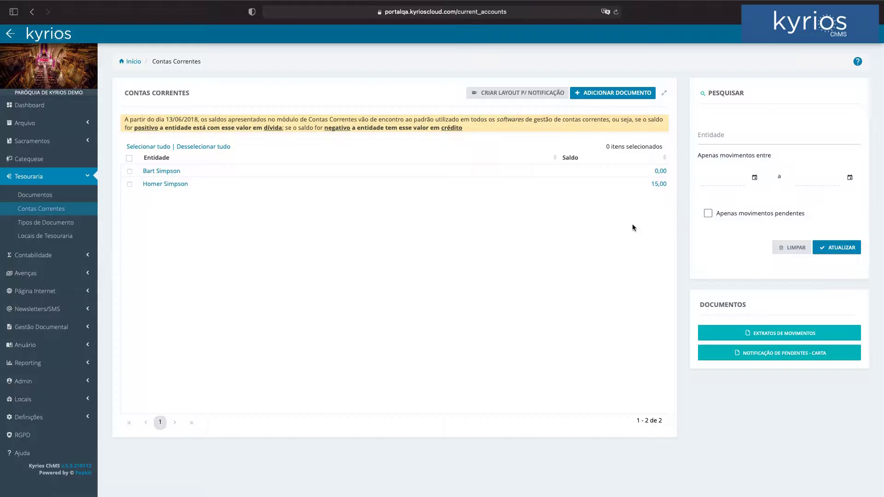
Step: Generate the Notificação de Pendentes - Carta document and review the outstanding-balance letter for each entity
{"action": "left_click", "coordinate": [782, 356]}
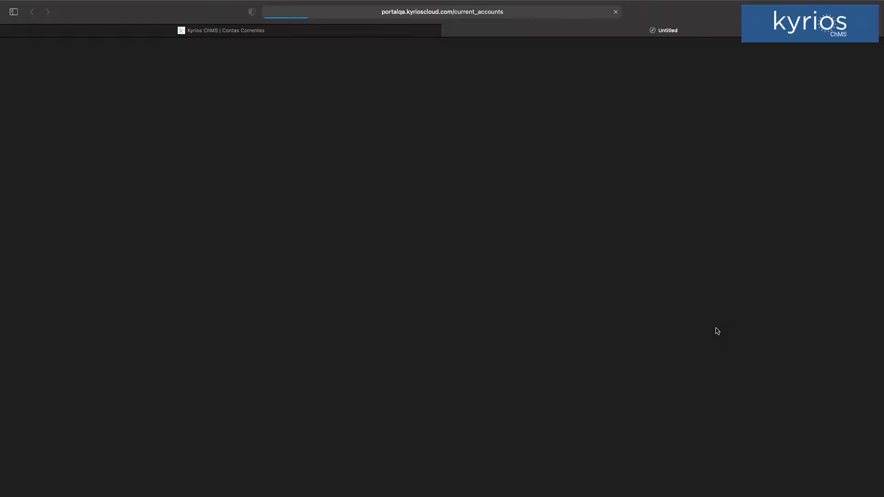
{"action": "scroll", "coordinate": [517, 348], "scroll_direction": "down", "scroll_amount": 5}
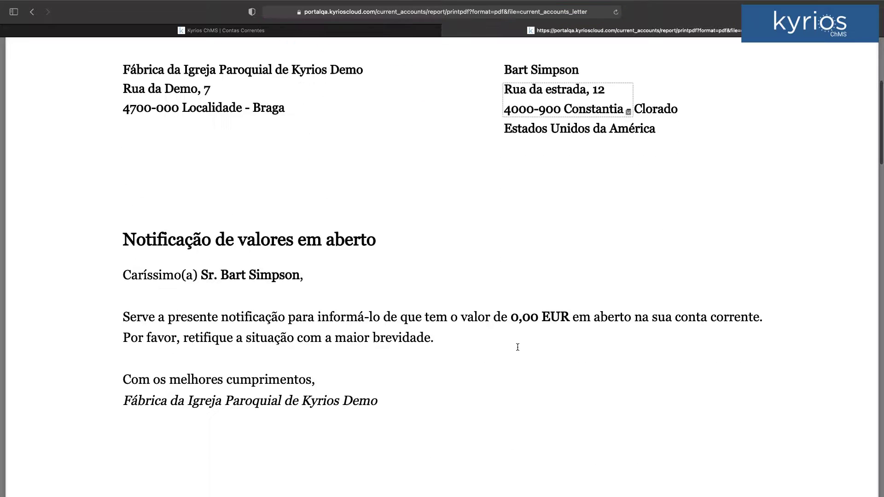
{"action": "scroll", "coordinate": [518, 347], "scroll_direction": "down", "scroll_amount": 3}
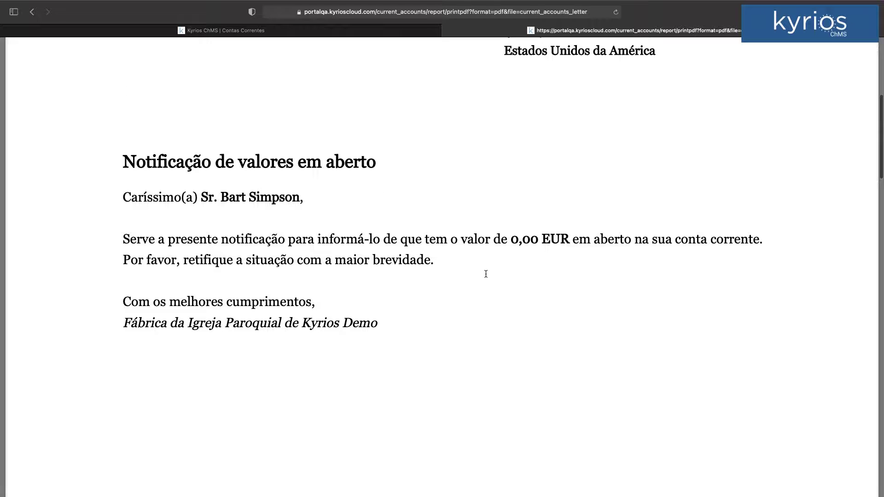
{"action": "scroll", "coordinate": [505, 273], "scroll_direction": "down", "scroll_amount": 20}
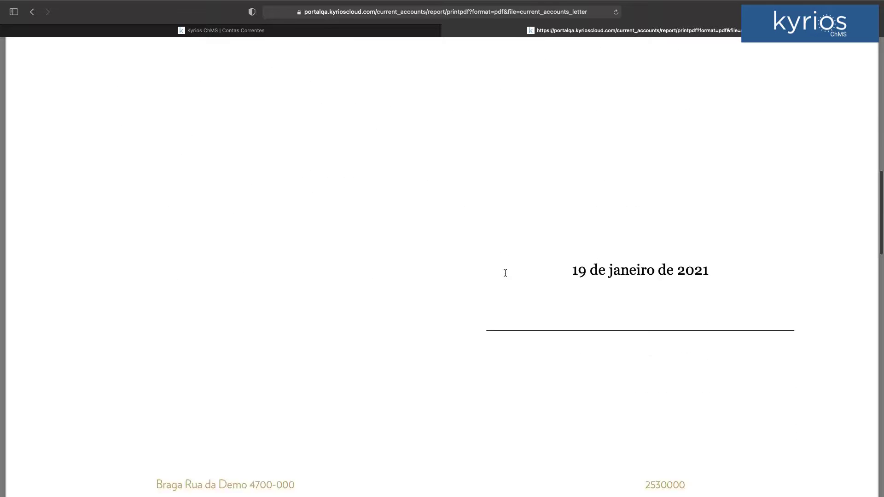
{"action": "scroll", "coordinate": [505, 273], "scroll_direction": "down", "scroll_amount": 2}
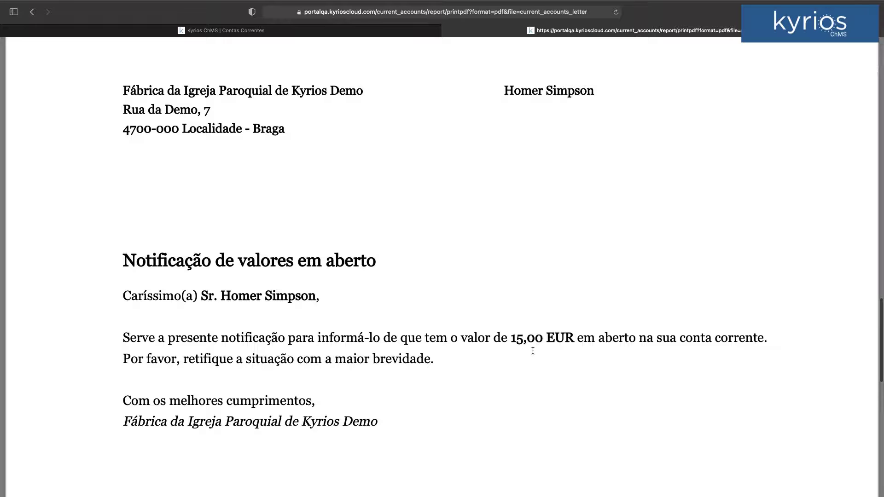
Step: Finish reviewing the outstanding-balance notification letters through the date and signature section, and return to the Contas Correntes list
{"action": "scroll", "coordinate": [532, 351], "scroll_direction": "down", "scroll_amount": 2}
{"action": "scroll", "coordinate": [510, 312], "scroll_direction": "up", "scroll_amount": 8}
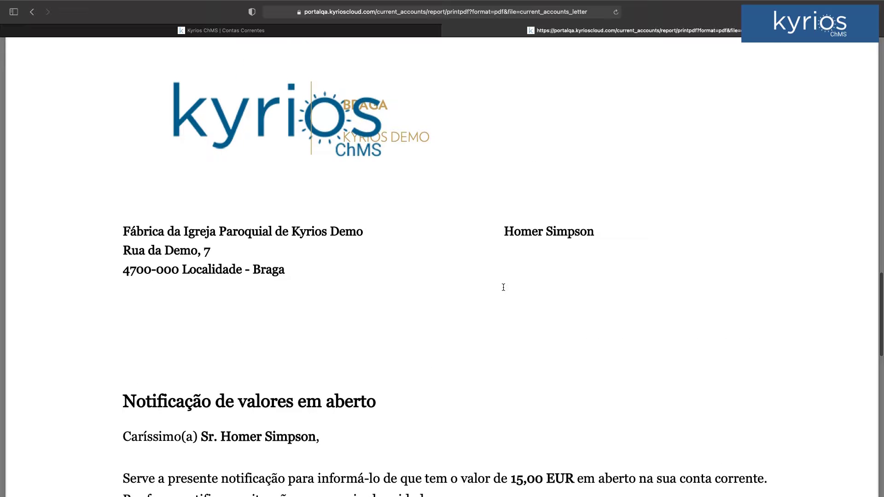
{"action": "scroll", "coordinate": [503, 288], "scroll_direction": "down", "scroll_amount": 15}
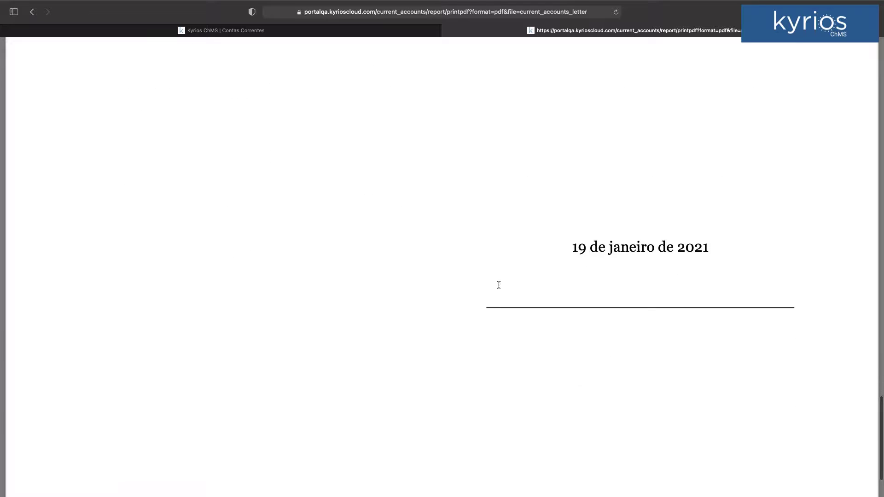
{"action": "left_click", "coordinate": [449, 31]}
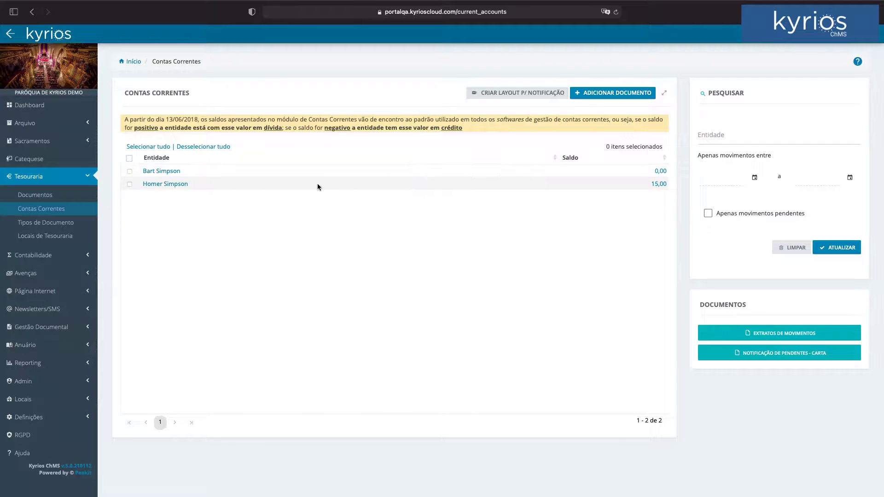
Step: In the subscription settings, set the layout for current-account notifications to Notificação de valores em aberto and save
{"action": "left_click", "coordinate": [861, 33]}
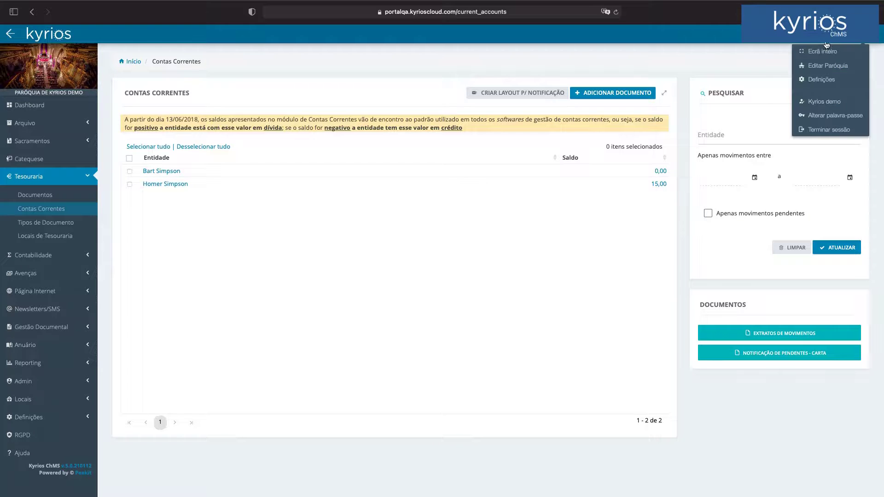
{"action": "left_click", "coordinate": [825, 88]}
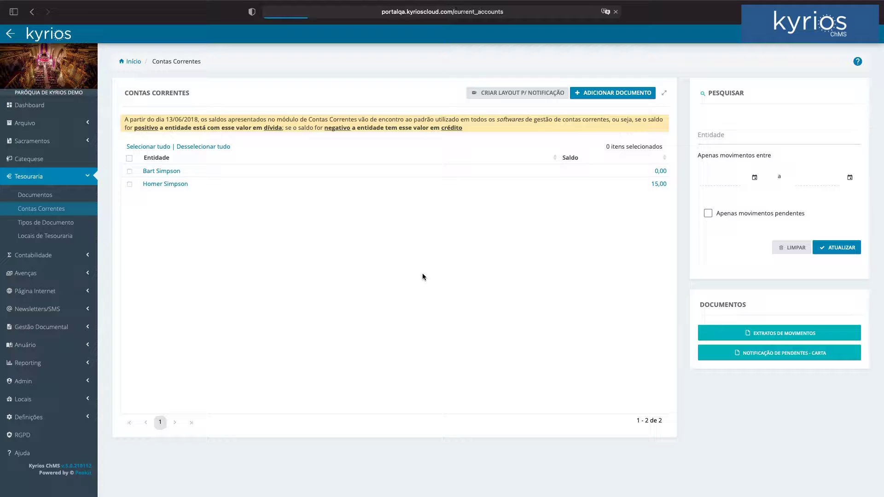
{"action": "left_click", "coordinate": [512, 95]}
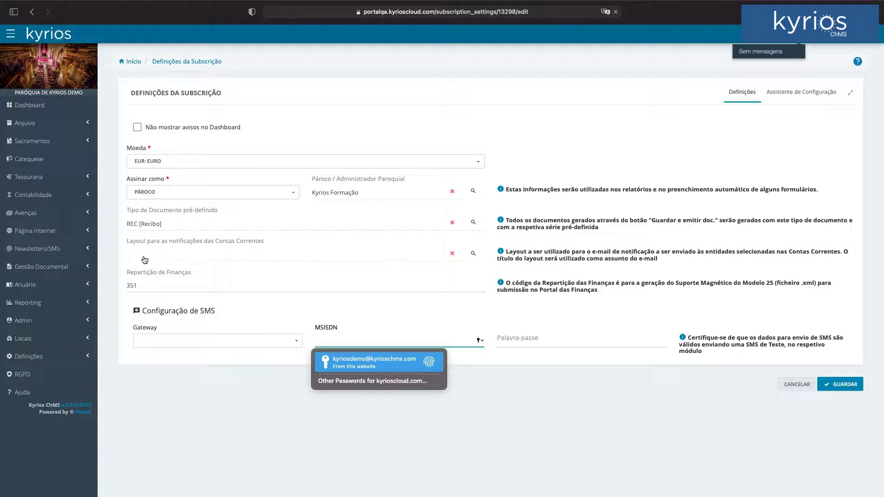
{"action": "left_click", "coordinate": [100, 253]}
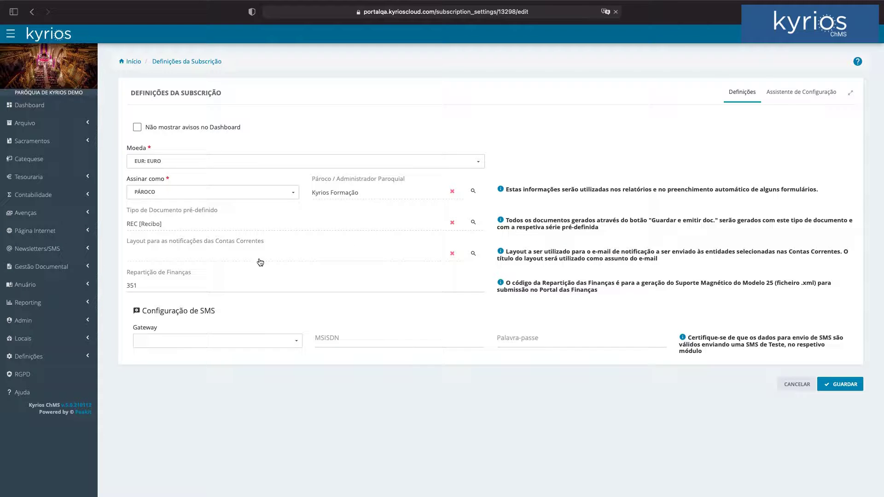
{"action": "left_click", "coordinate": [473, 254]}
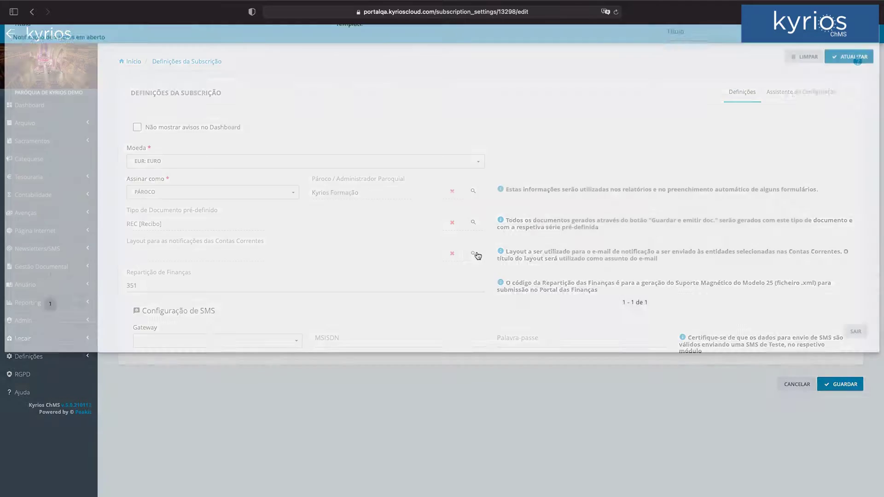
{"action": "left_click", "coordinate": [68, 89]}
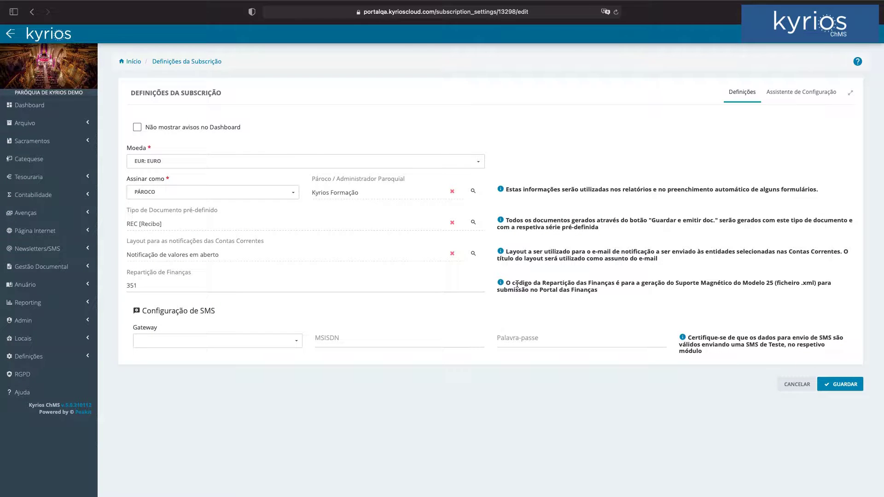
{"action": "left_click", "coordinate": [845, 388]}
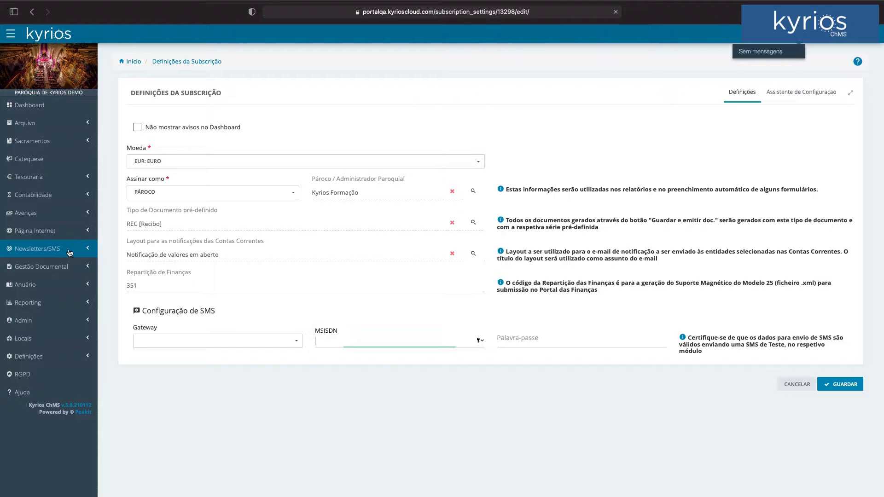
Step: Open the Notificação de valores em aberto e-mail layout for editing from the Newsletters/SMS layouts
{"action": "left_click", "coordinate": [69, 252]}
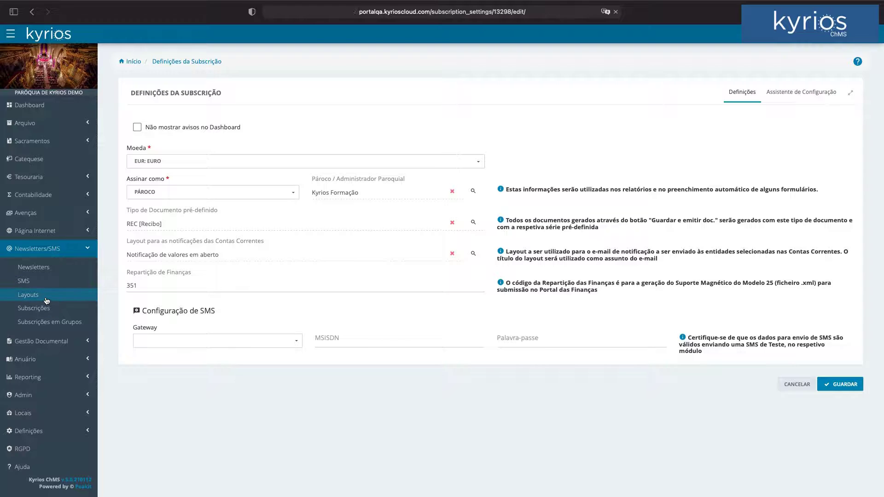
{"action": "left_click", "coordinate": [46, 298]}
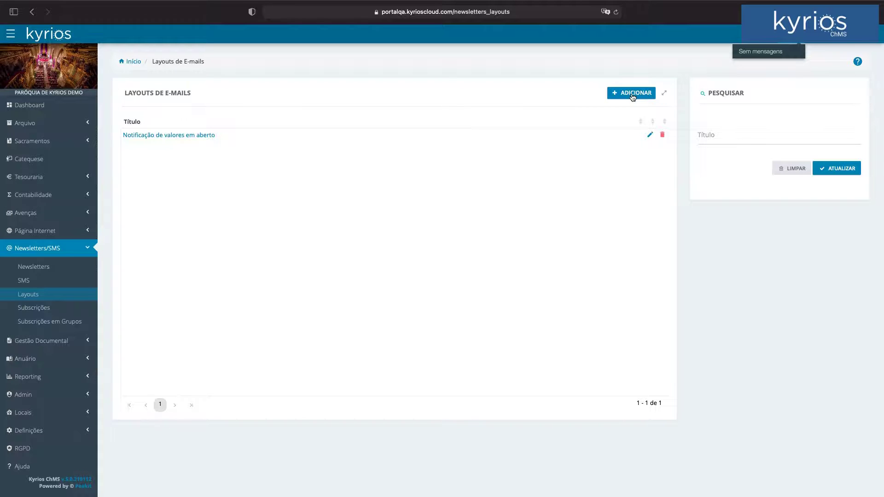
{"action": "left_click", "coordinate": [650, 134]}
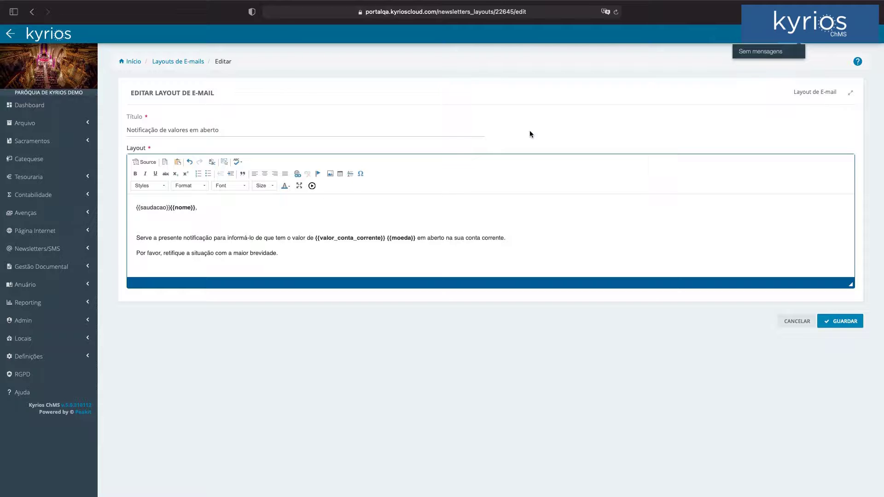
Step: Open the Kyrios support portal in a new tab and view the Tesouraria article Notificação de valores em aberto (por email)
{"action": "key", "text": "super+t"}
{"action": "type", "text": "suporte.kyrioschms.com"}
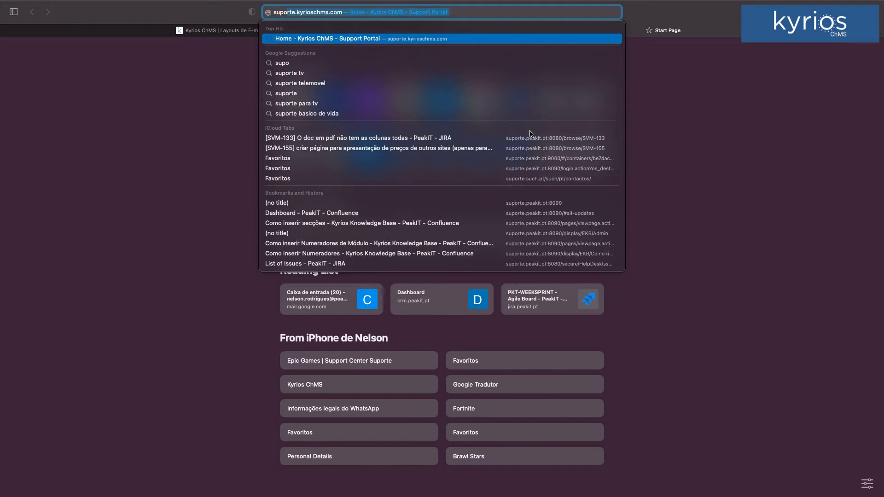
{"action": "key", "text": "Return"}
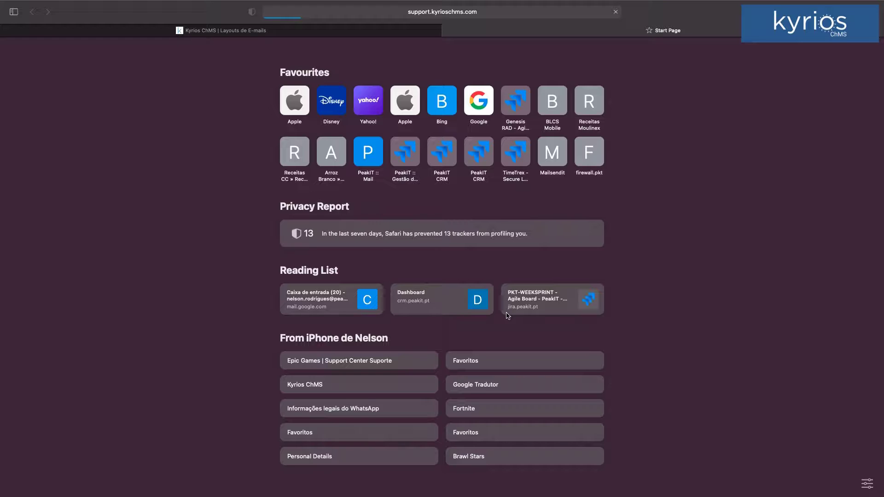
{"action": "scroll", "coordinate": [520, 405], "scroll_direction": "down", "scroll_amount": 8}
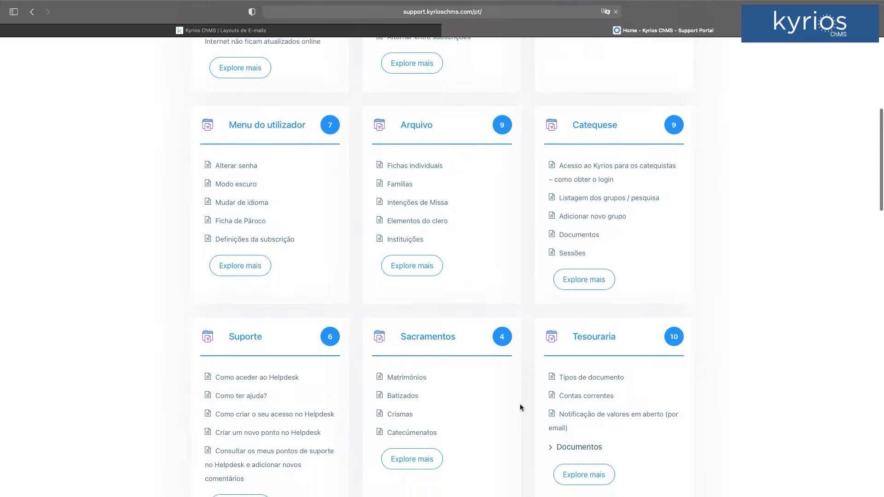
{"action": "scroll", "coordinate": [588, 276], "scroll_direction": "down", "scroll_amount": 3}
{"action": "left_click", "coordinate": [589, 348]}
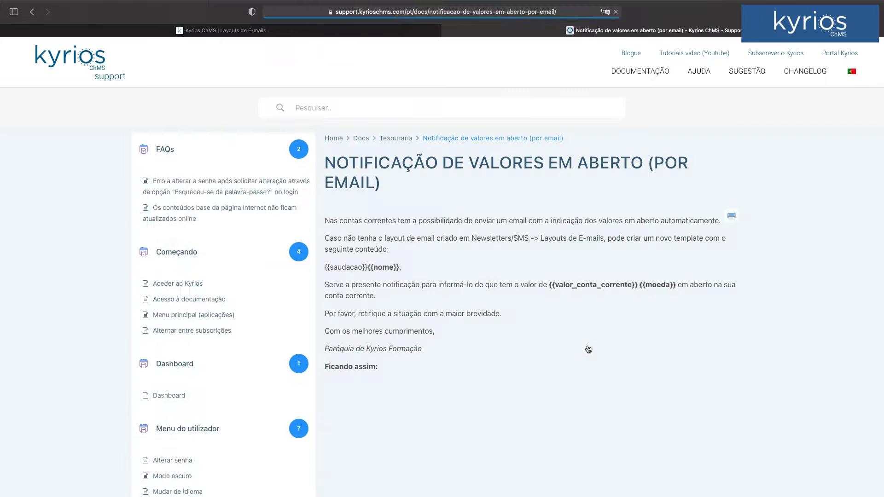
Step: Try replacing the e-mail layout's body with the sample notification text copied from the support article, and discard the change
{"action": "scroll", "coordinate": [586, 348], "scroll_direction": "down", "scroll_amount": 4}
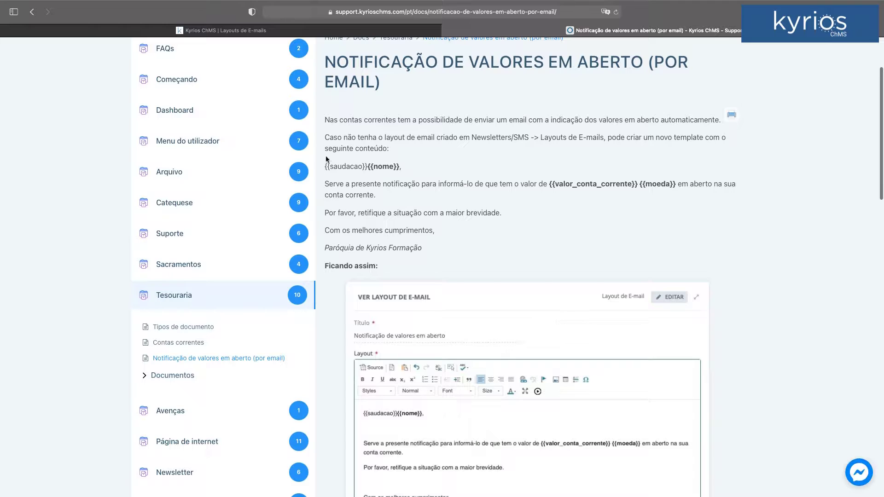
{"action": "left_click_drag", "start_coordinate": [325, 166], "coordinate": [419, 251]}
{"action": "key", "text": "ctrl+c"}
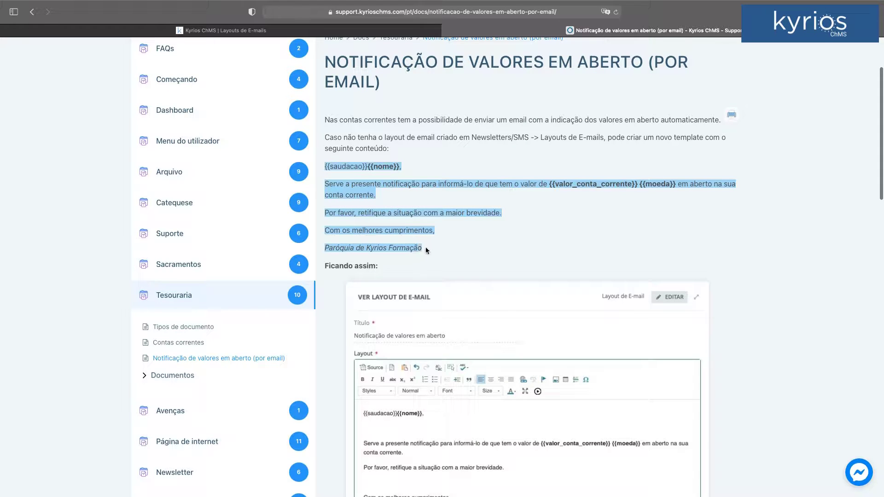
{"action": "left_click", "coordinate": [317, 30]}
{"action": "left_click", "coordinate": [284, 228]}
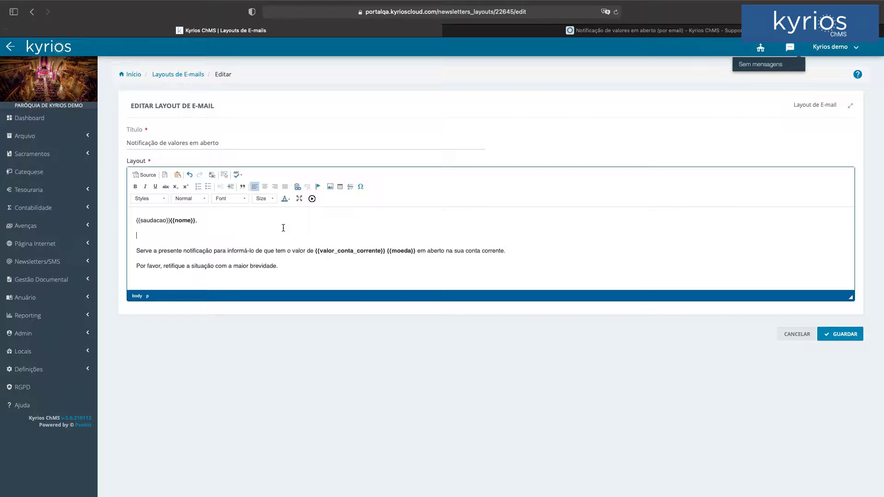
{"action": "key", "text": "ctrl+a"}
{"action": "key", "text": "ctrl+v"}
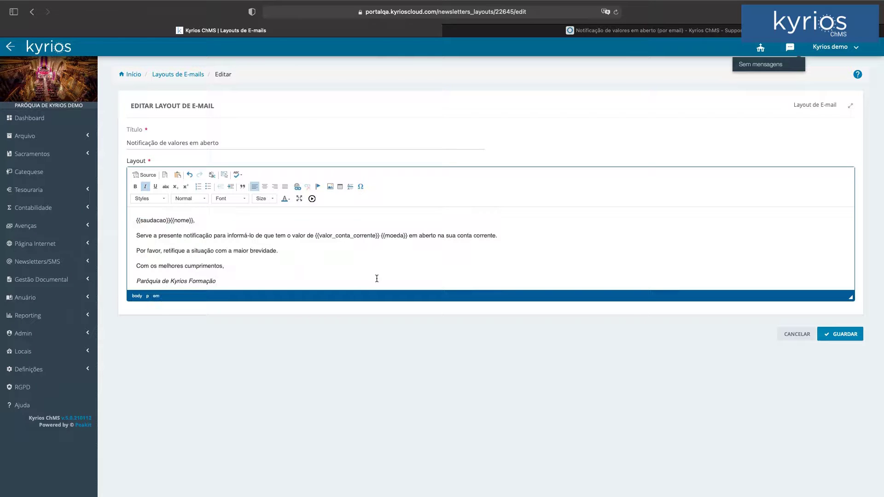
{"action": "left_click", "coordinate": [804, 338]}
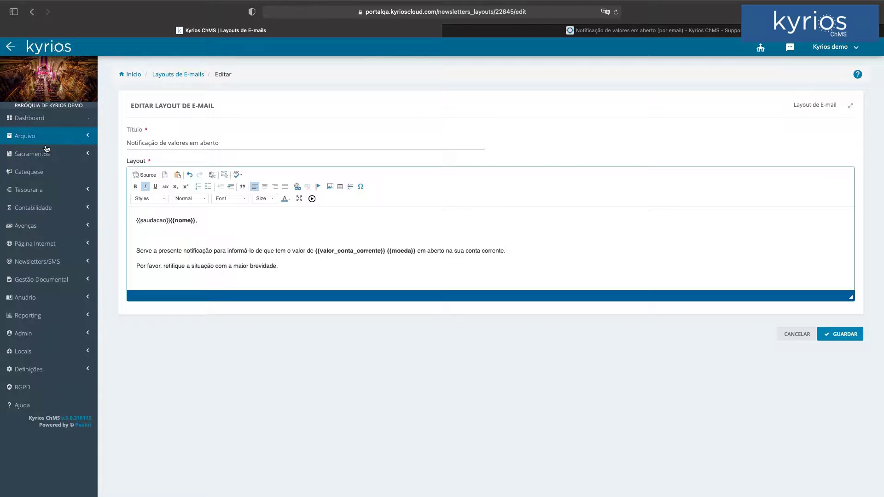
Step: Return to the Contas Correntes list and select the entity with the 15,00 balance
{"action": "left_click", "coordinate": [47, 190]}
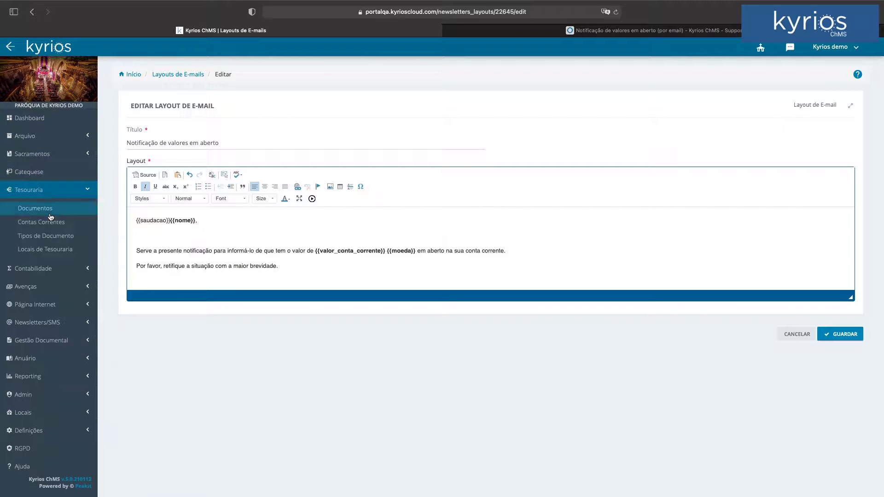
{"action": "left_click", "coordinate": [47, 225]}
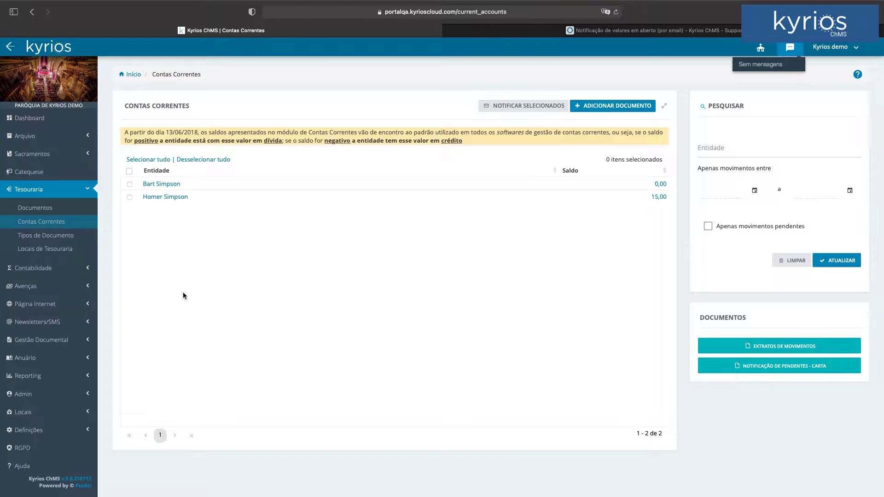
{"action": "left_click", "coordinate": [130, 198]}
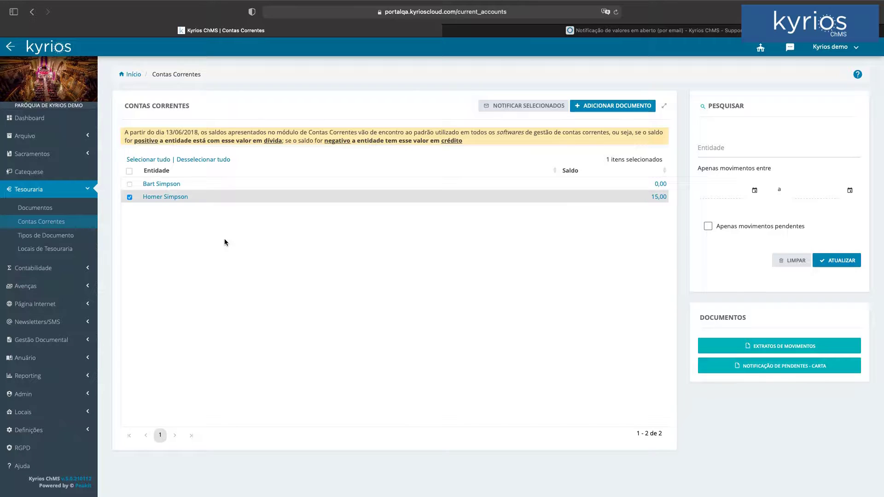
Step: Open the selected entity's current account, view its pending debt note in full, and close the document
{"action": "left_click", "coordinate": [158, 198]}
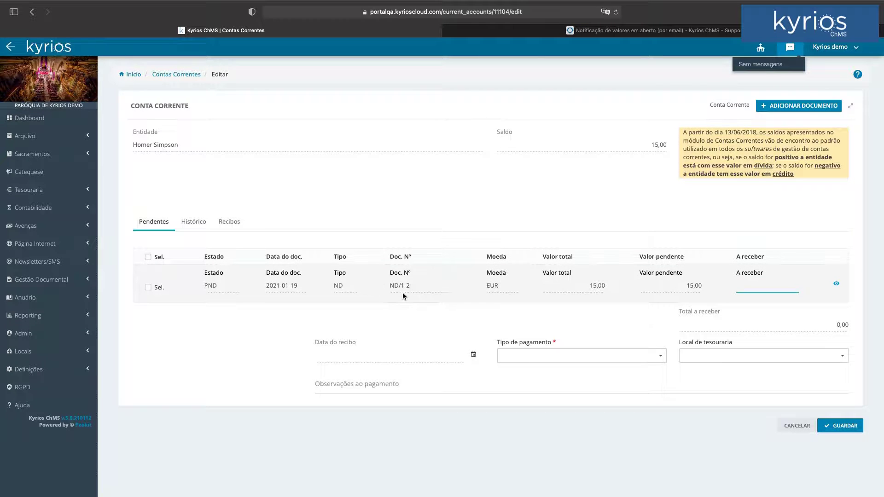
{"action": "left_click", "coordinate": [837, 285]}
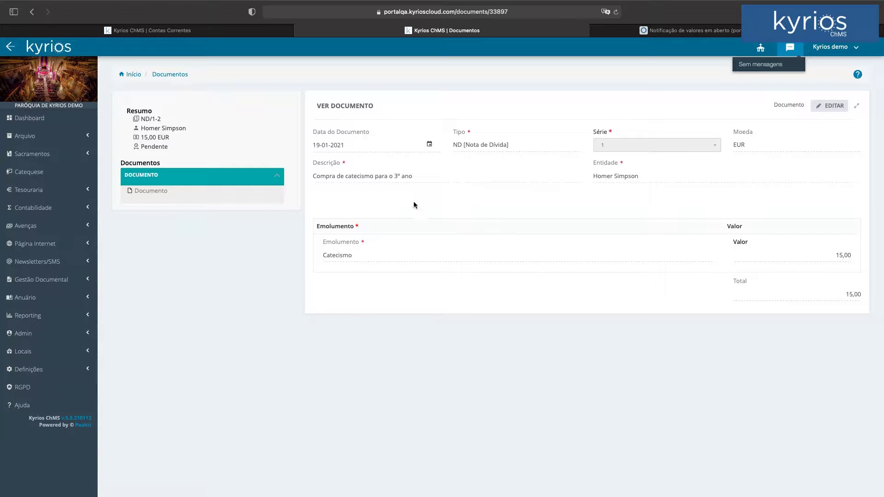
{"action": "key", "text": "super+w"}
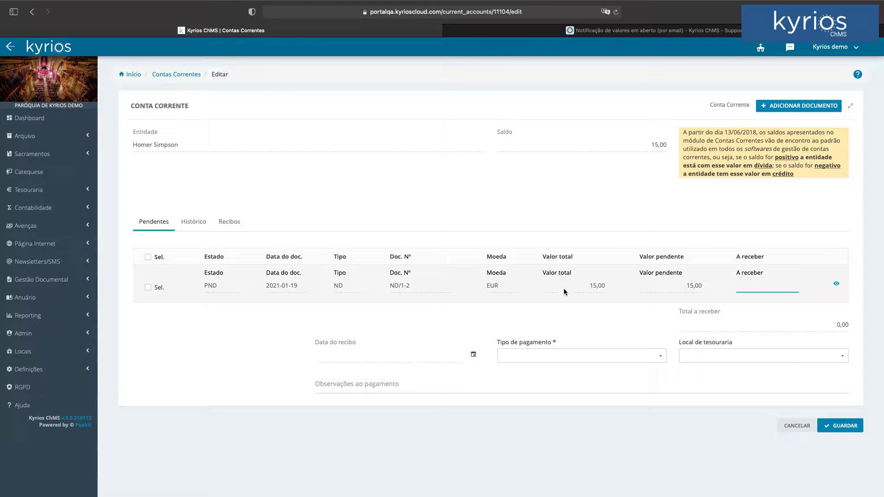
Step: Select the pending debt note for payment and set its amount to receive to 10,00
{"action": "left_click", "coordinate": [148, 257]}
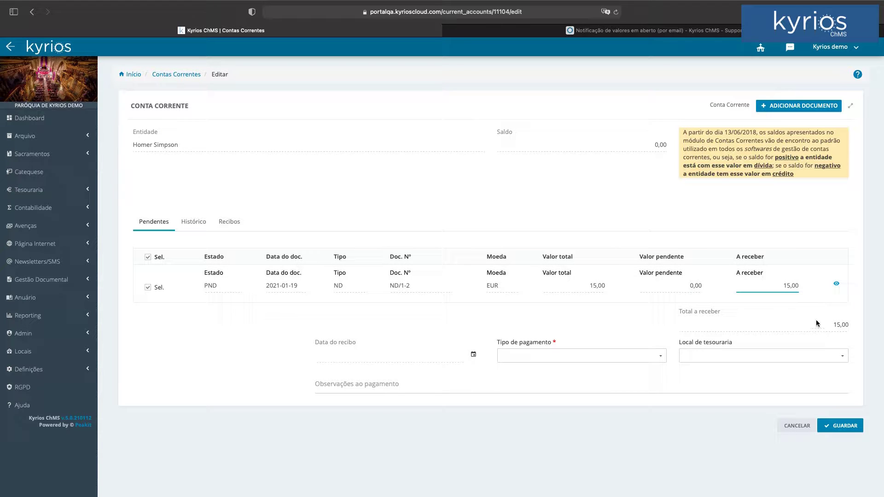
{"action": "left_click", "coordinate": [786, 285]}
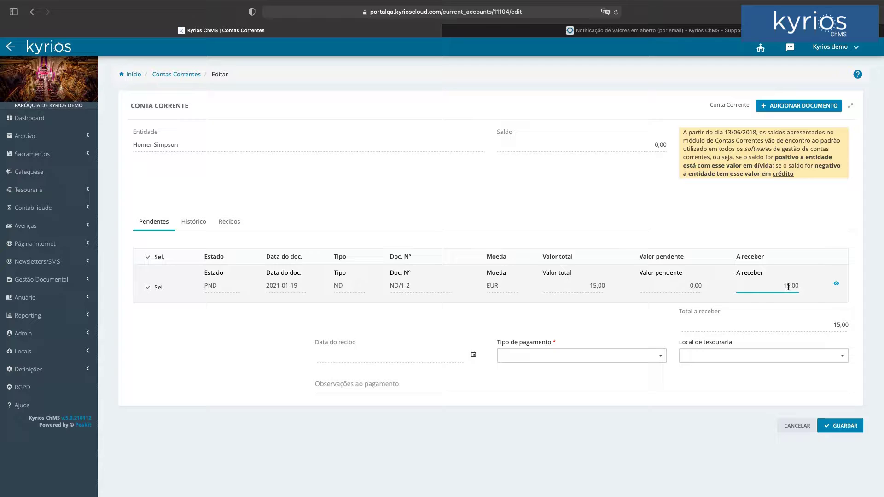
{"action": "key", "text": "Delete"}
{"action": "type", "text": "0"}
Step: Set the receipt date to 19-01-2021, the payment type to Numerário and the treasury location to sede
{"action": "left_click", "coordinate": [474, 355]}
{"action": "left_click", "coordinate": [430, 434]}
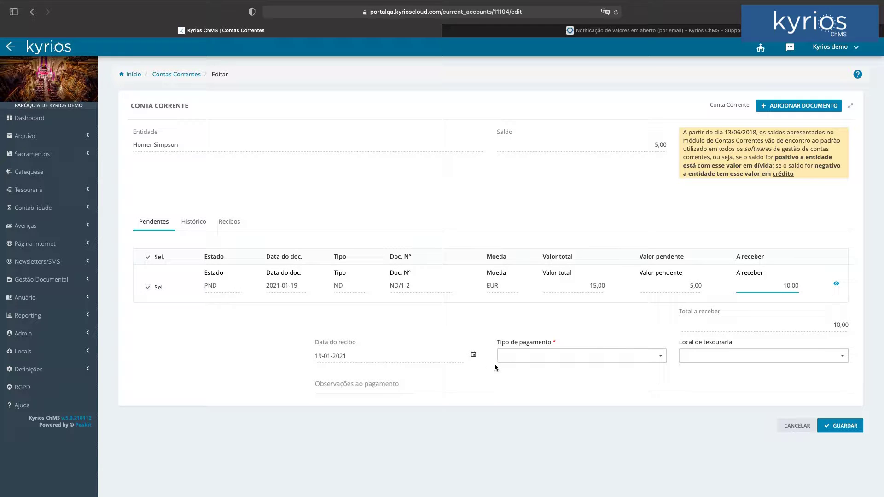
{"action": "left_click", "coordinate": [661, 356]}
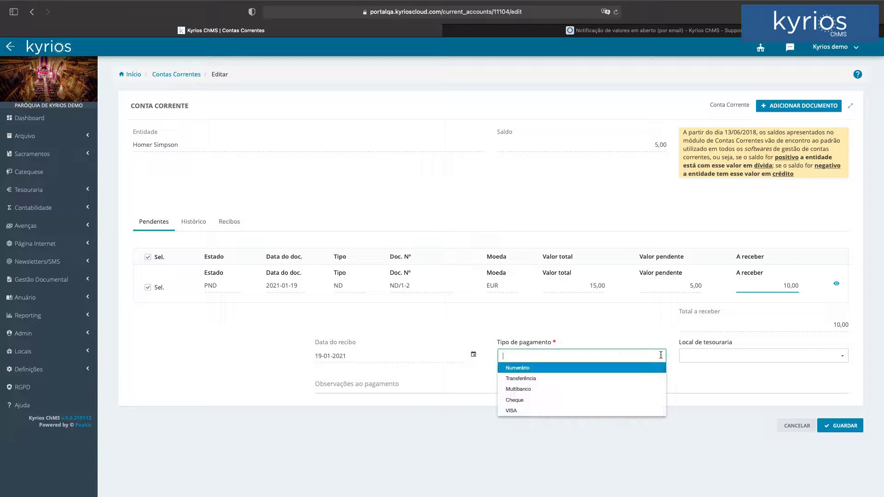
{"action": "left_click", "coordinate": [530, 368]}
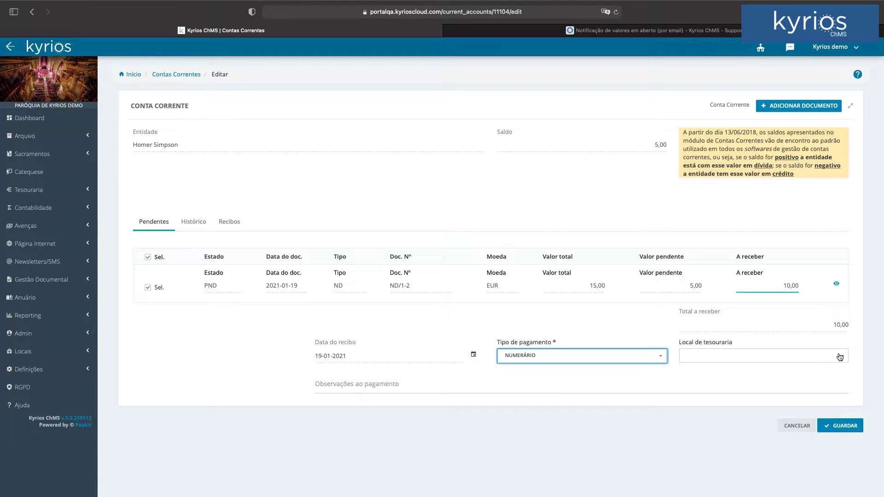
{"action": "left_click", "coordinate": [840, 357]}
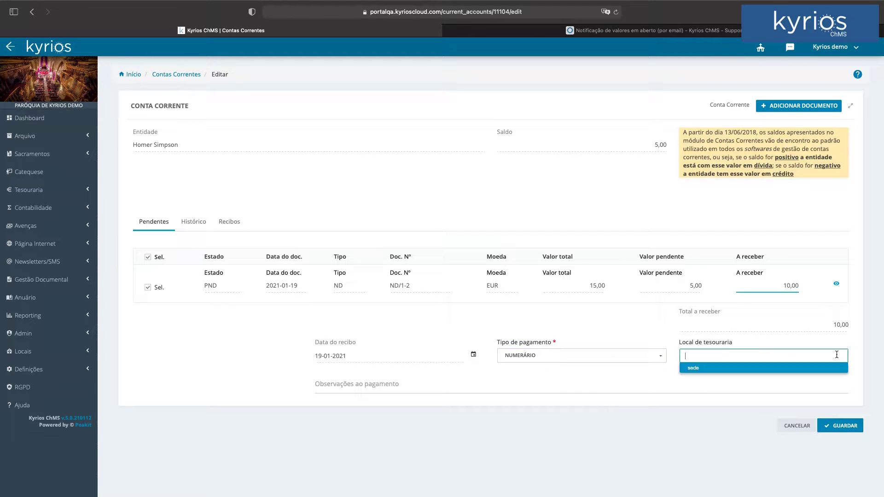
{"action": "left_click", "coordinate": [792, 368]}
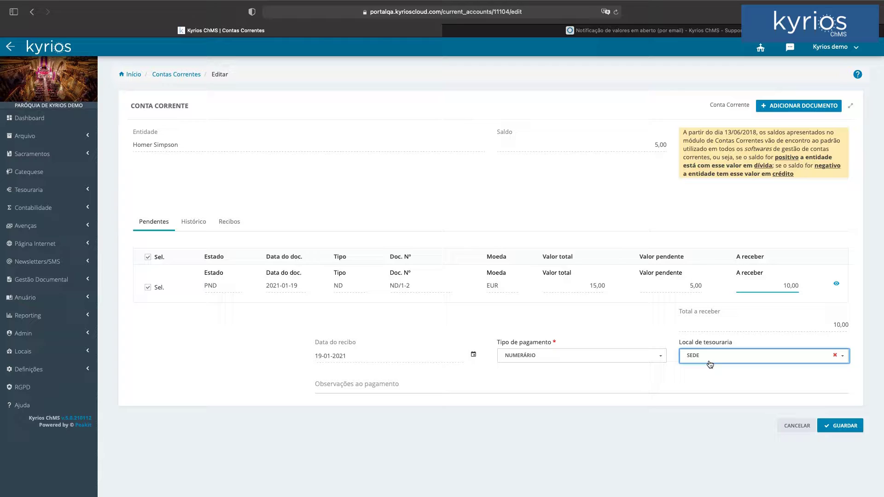
Step: Add the payment note "ficou de pagar o restante na próxima semana." and save the partial payment
{"action": "left_click", "coordinate": [423, 391]}
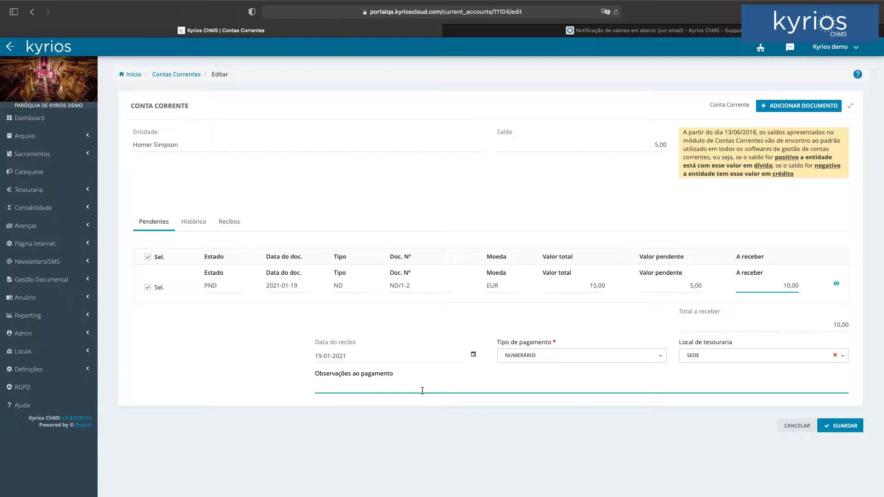
{"action": "type", "text": "ficou de pagar o restante na próxima semana."}
{"action": "left_click", "coordinate": [846, 428]}
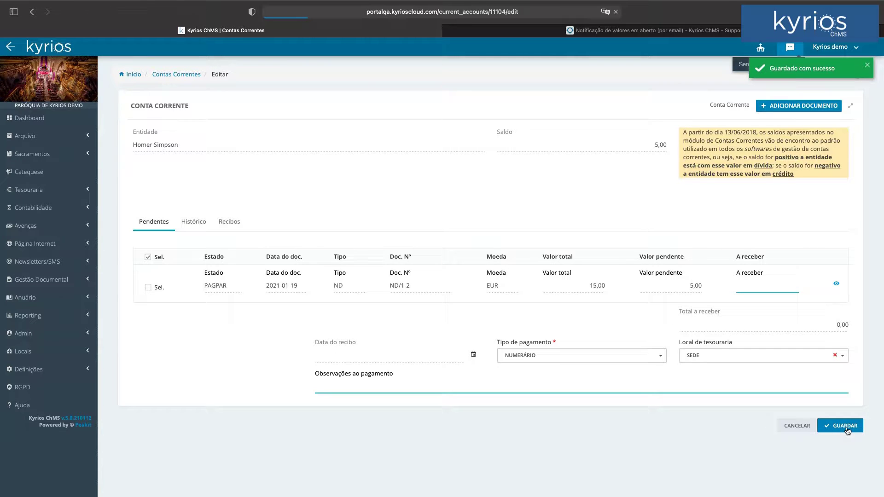
{"action": "left_click", "coordinate": [847, 428]}
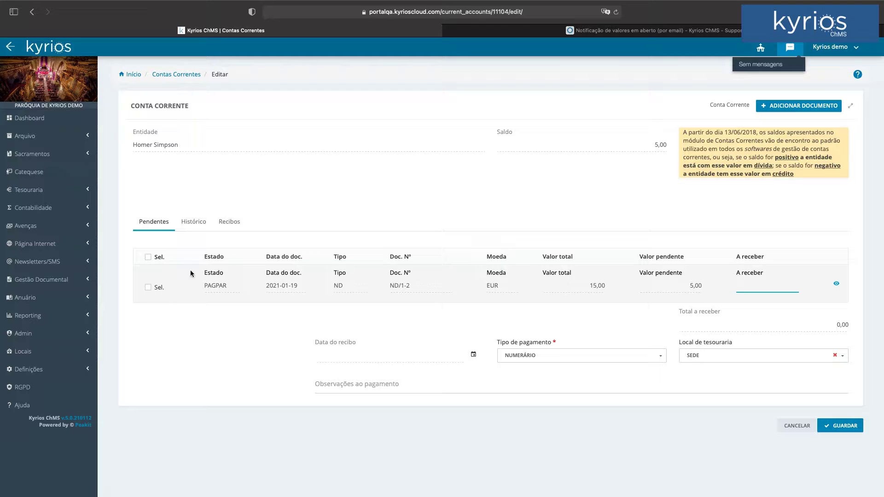
Step: Select the debt note's remaining amount for payment, and view the issued receipt for 10,00 before closing it
{"action": "left_click", "coordinate": [147, 258]}
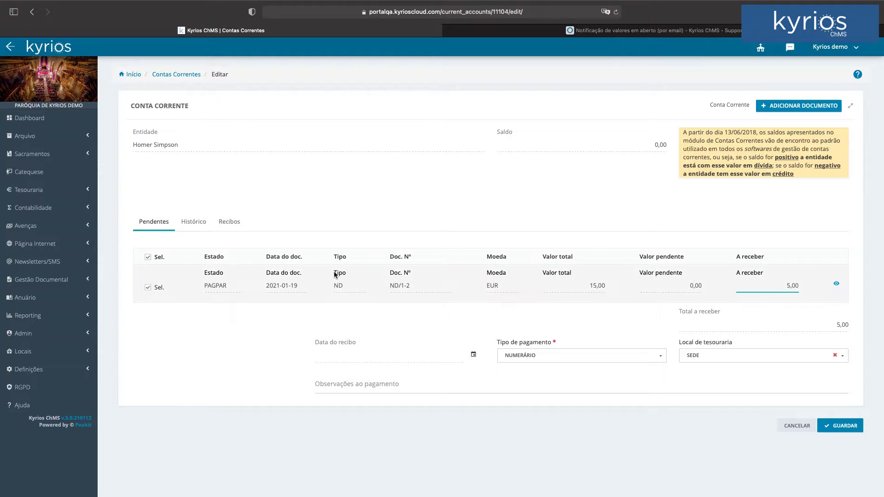
{"action": "left_click", "coordinate": [223, 227]}
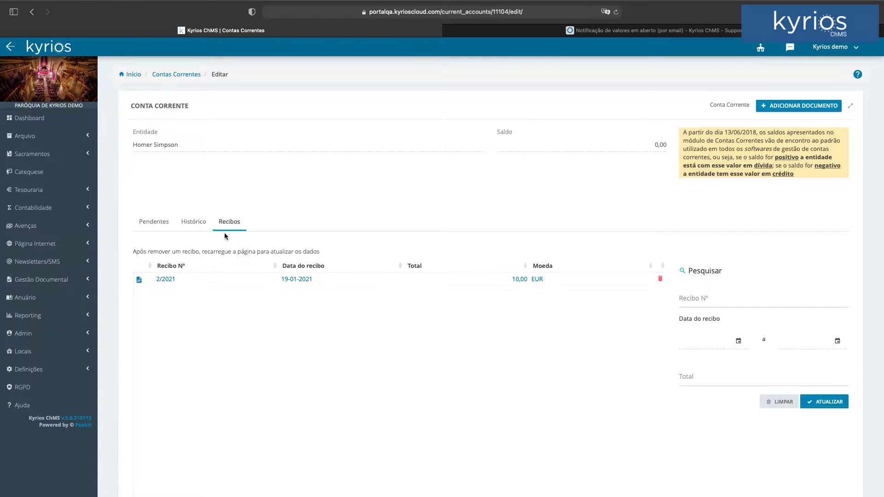
{"action": "left_click", "coordinate": [139, 280]}
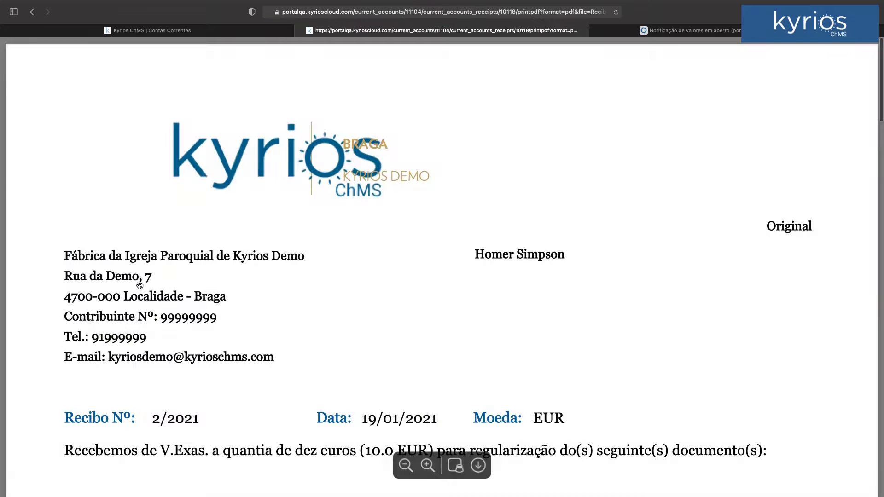
{"action": "scroll", "coordinate": [147, 282], "scroll_direction": "down", "scroll_amount": 5}
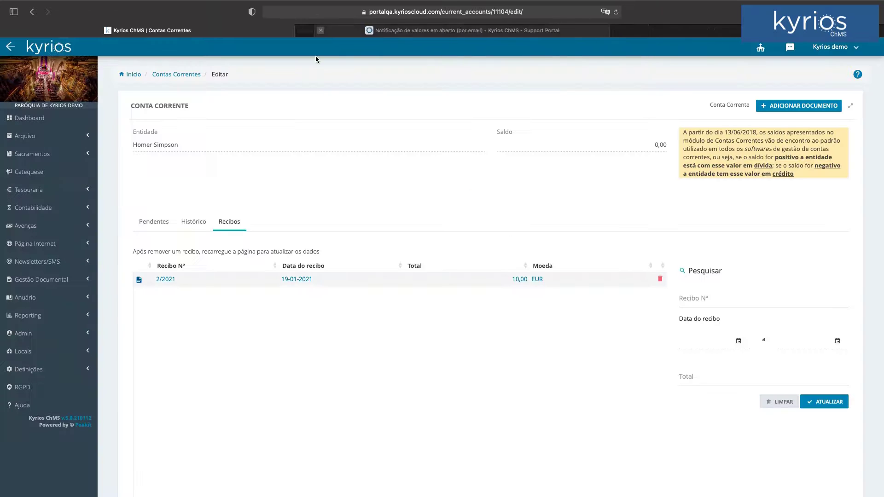
{"action": "left_click", "coordinate": [302, 30]}
Step: Review the account history, then register the remaining 5,00 payment with a receipt date and open the receipts list
{"action": "left_click", "coordinate": [192, 223]}
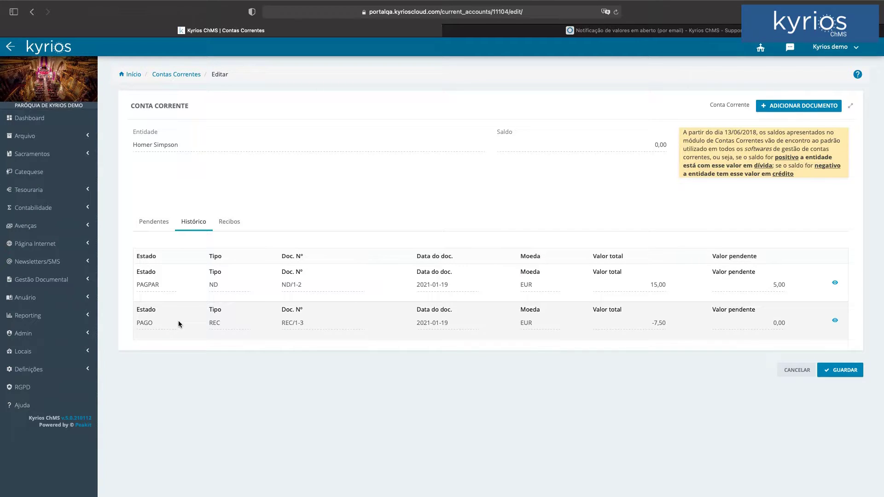
{"action": "left_click", "coordinate": [154, 223]}
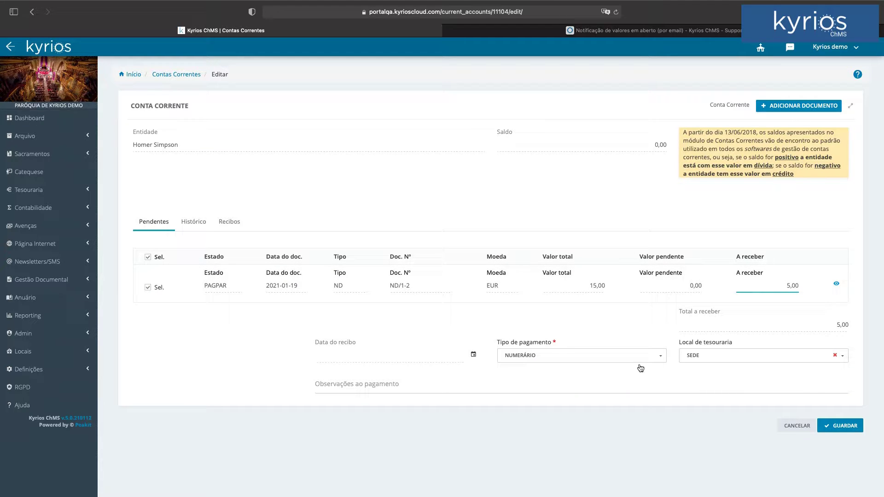
{"action": "left_click", "coordinate": [473, 354]}
{"action": "left_click", "coordinate": [428, 434]}
{"action": "left_click", "coordinate": [843, 434]}
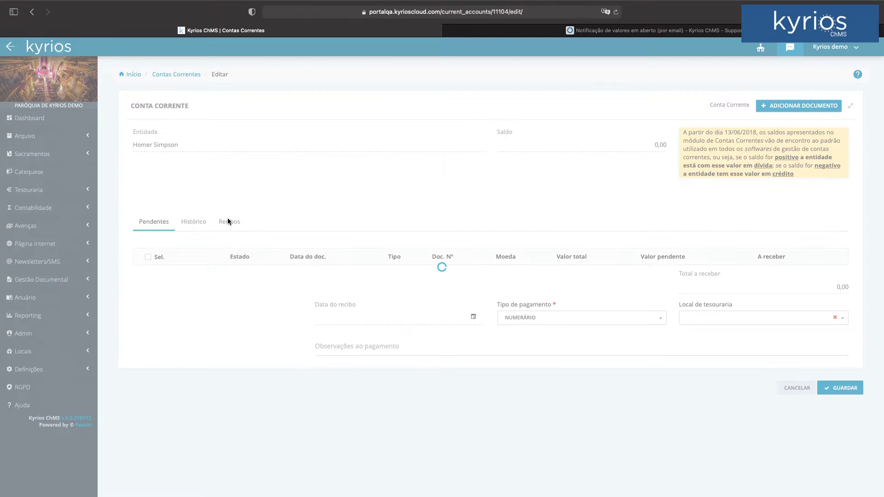
{"action": "left_click", "coordinate": [230, 222]}
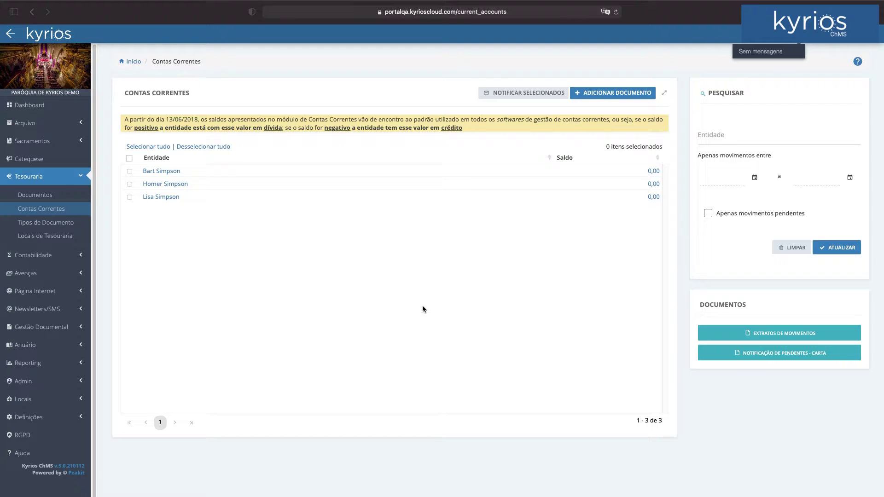
Step: Start a new treasury document of type DON [Donativo] with the description "Direitos paroquiais 202"
{"action": "left_click", "coordinate": [35, 195]}
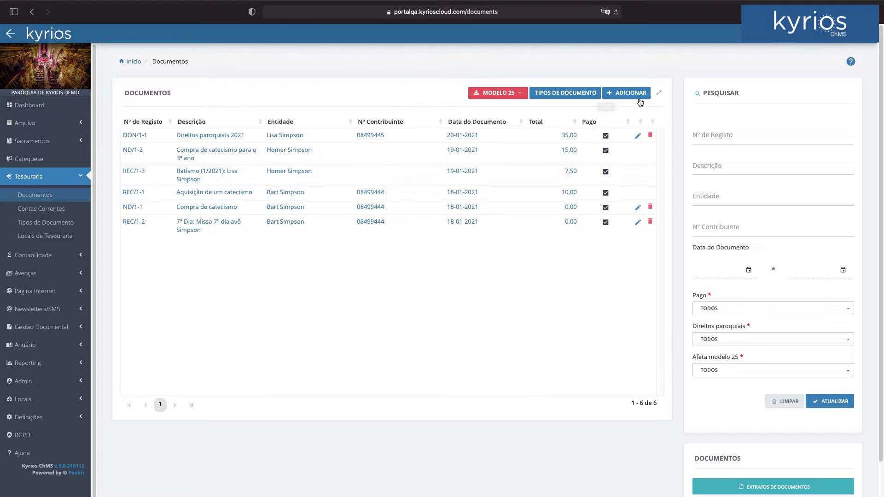
{"action": "left_click", "coordinate": [639, 100]}
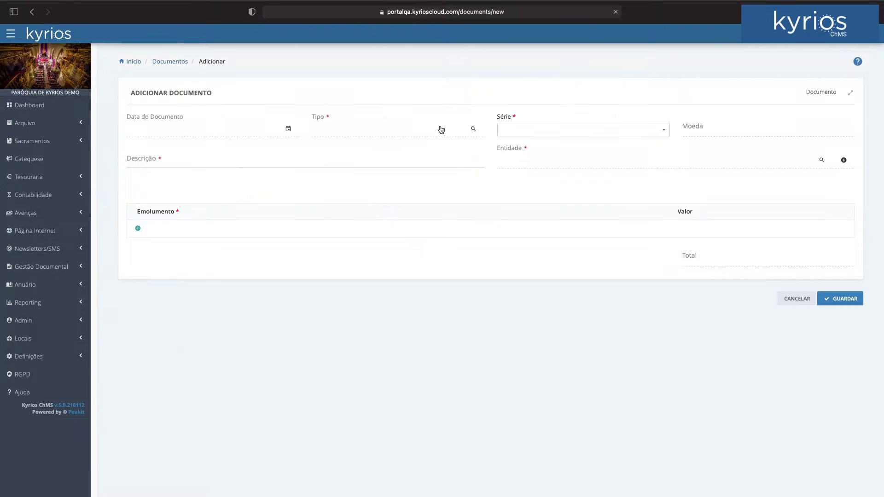
{"action": "left_click", "coordinate": [473, 130]}
{"action": "left_click", "coordinate": [161, 119]}
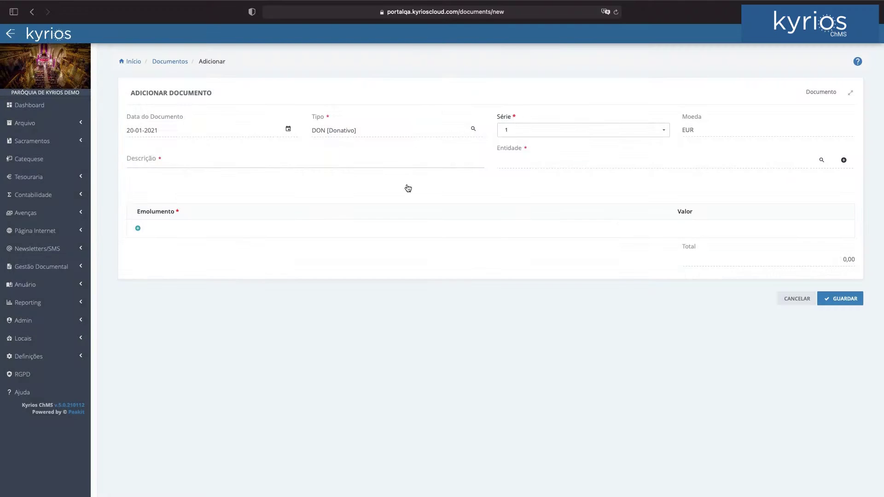
{"action": "left_click", "coordinate": [336, 157]}
{"action": "type", "text": "DIr"}
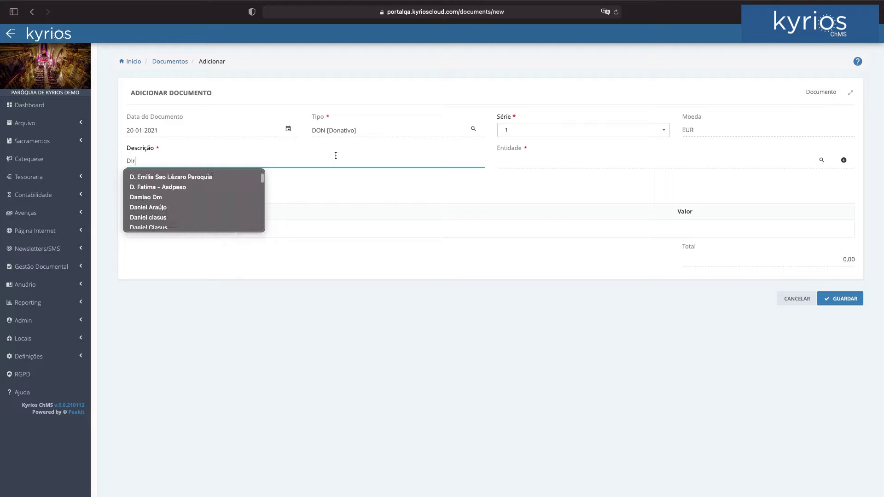
{"action": "type", "text": "eitireitos paroquiais "}
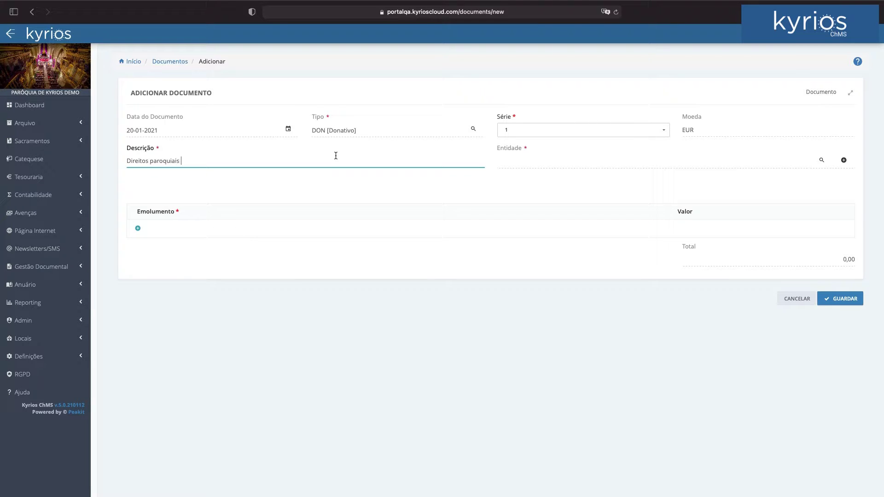
{"action": "type", "text": "202"}
Step: Search the entities by surname and assign the first listed parishioner to the donation document
{"action": "left_click", "coordinate": [822, 160]}
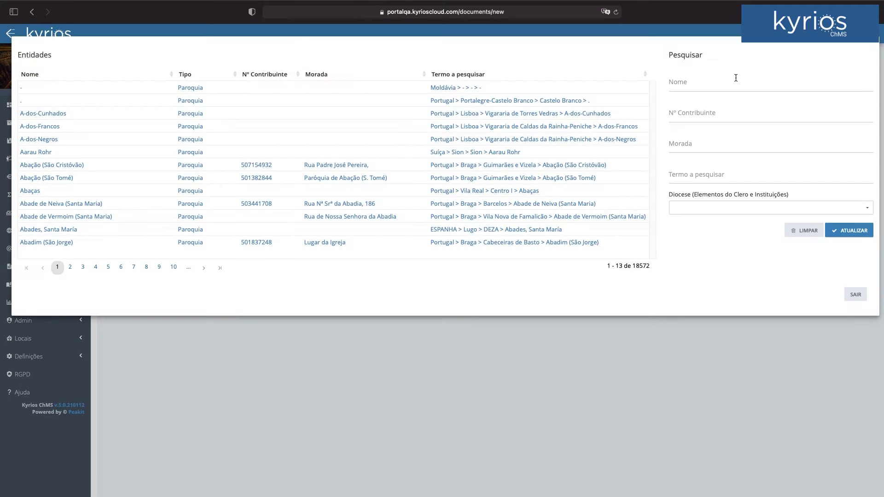
{"action": "left_click", "coordinate": [720, 79]}
{"action": "type", "text": "simpson"}
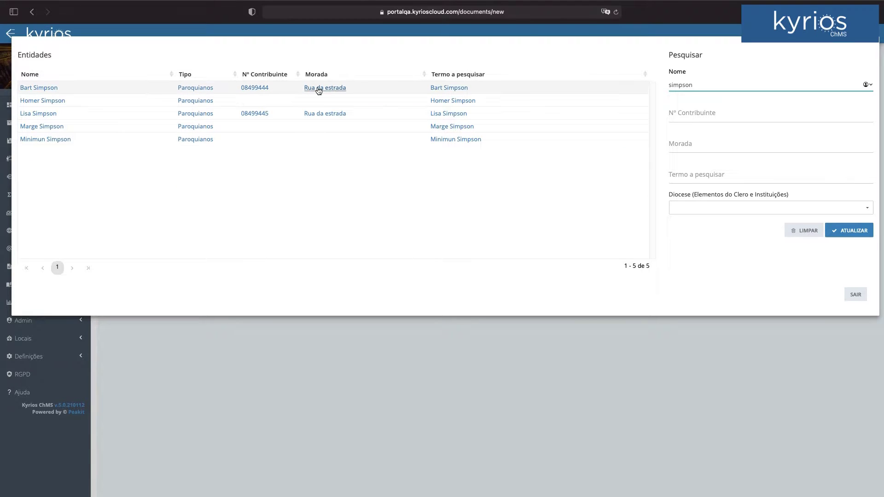
{"action": "left_click", "coordinate": [318, 91]}
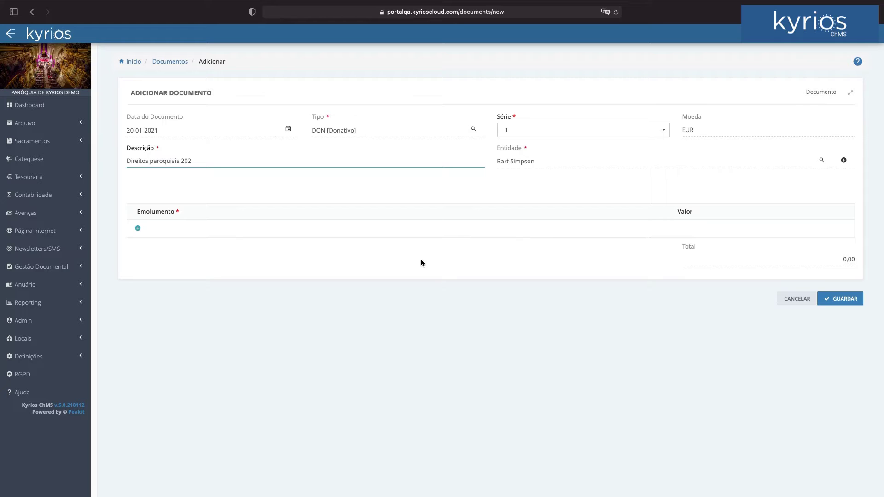
Step: Add the Direitos Paroquiais emolument with a value of 16,00 and save the document
{"action": "left_click", "coordinate": [137, 229]}
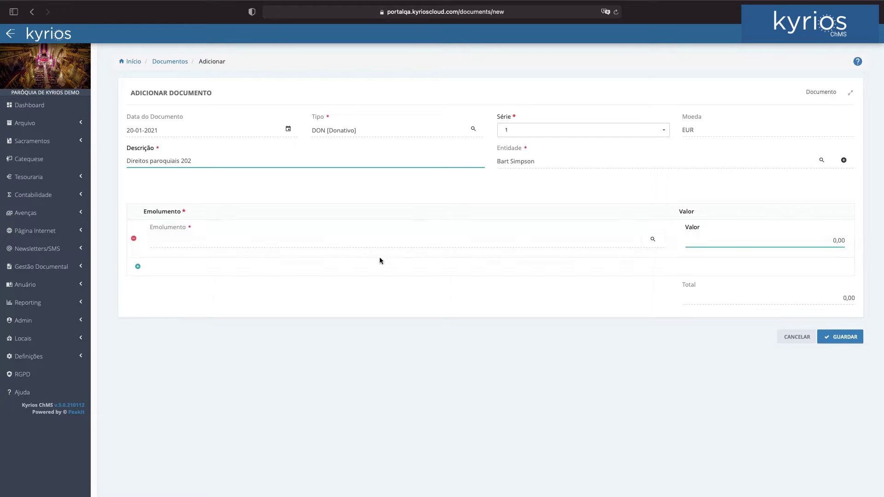
{"action": "left_click", "coordinate": [652, 239]}
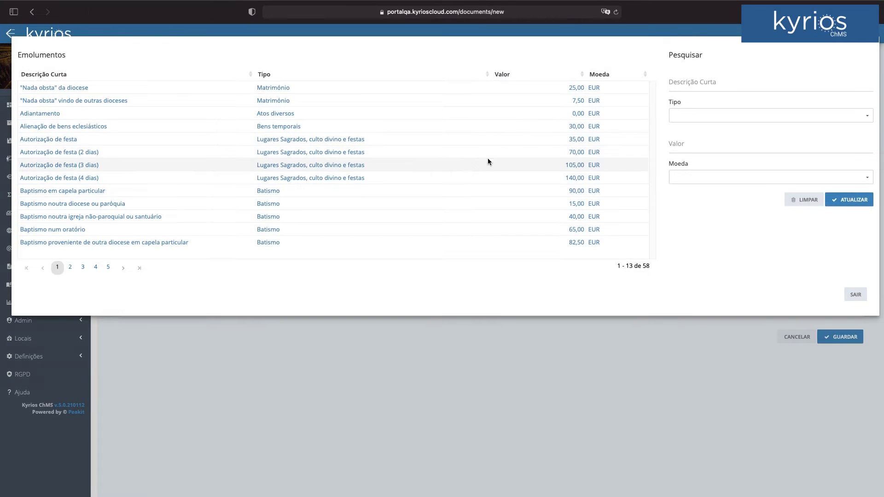
{"action": "left_click", "coordinate": [709, 90]}
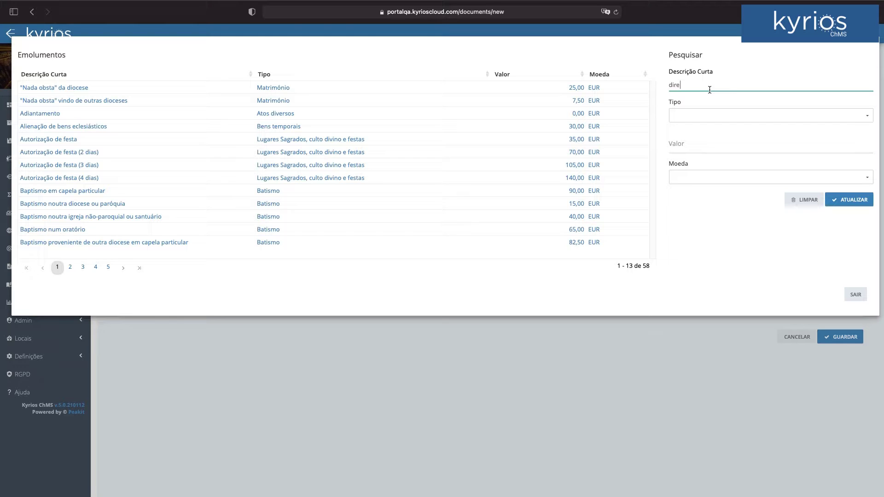
{"action": "type", "text": "direit"}
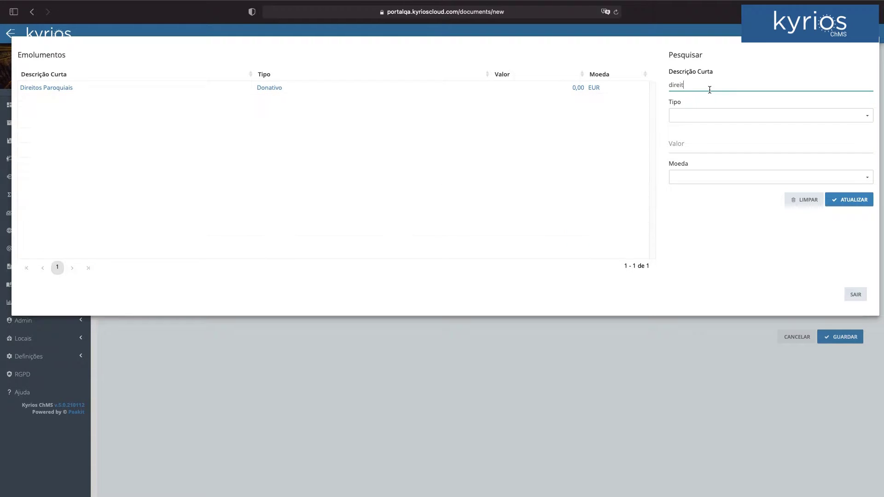
{"action": "left_click", "coordinate": [54, 88]}
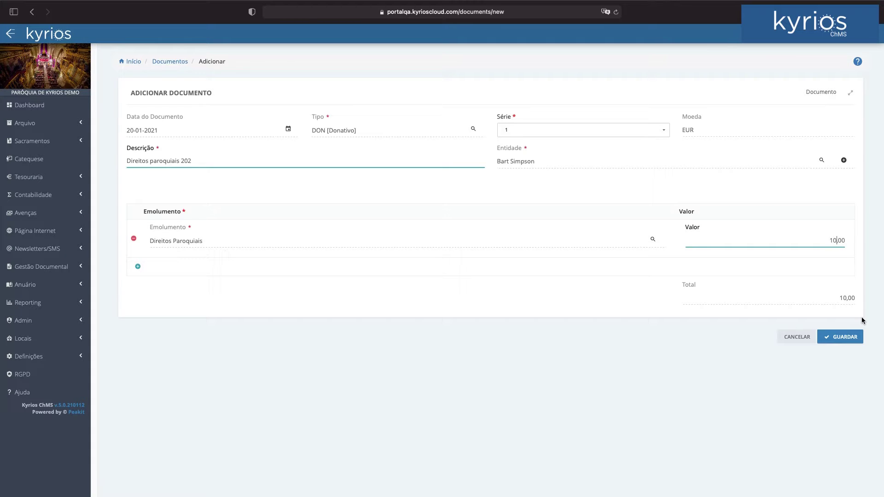
{"action": "left_click", "coordinate": [839, 340]}
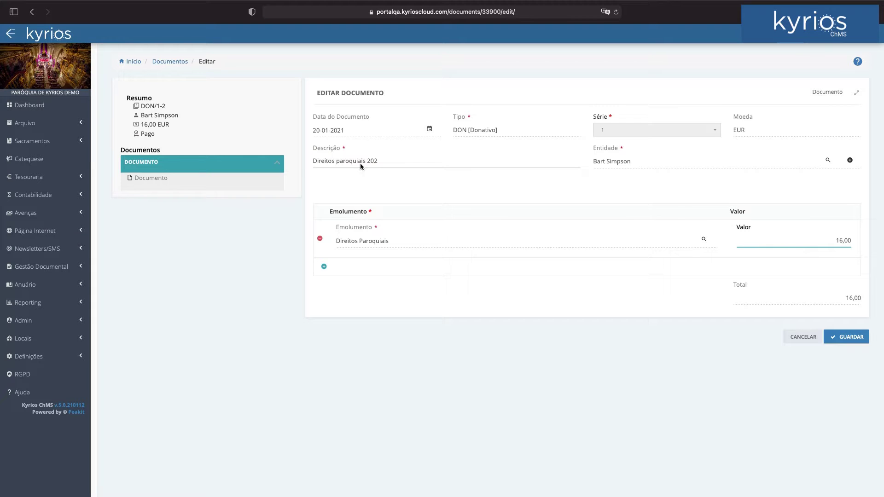
Step: Open the printable version of the saved donation document, read it through to the tax declaration, and close it
{"action": "left_click", "coordinate": [153, 183]}
{"action": "scroll", "coordinate": [375, 267], "scroll_direction": "down", "scroll_amount": 5}
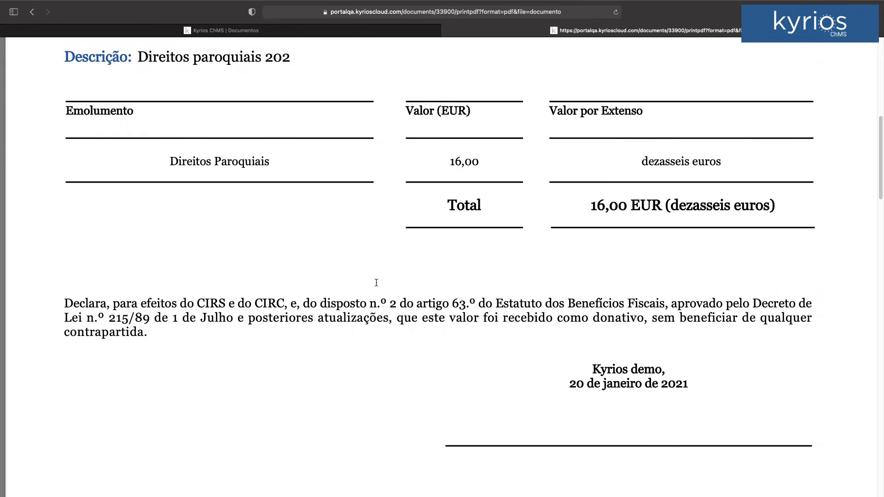
{"action": "scroll", "coordinate": [376, 283], "scroll_direction": "down", "scroll_amount": 1}
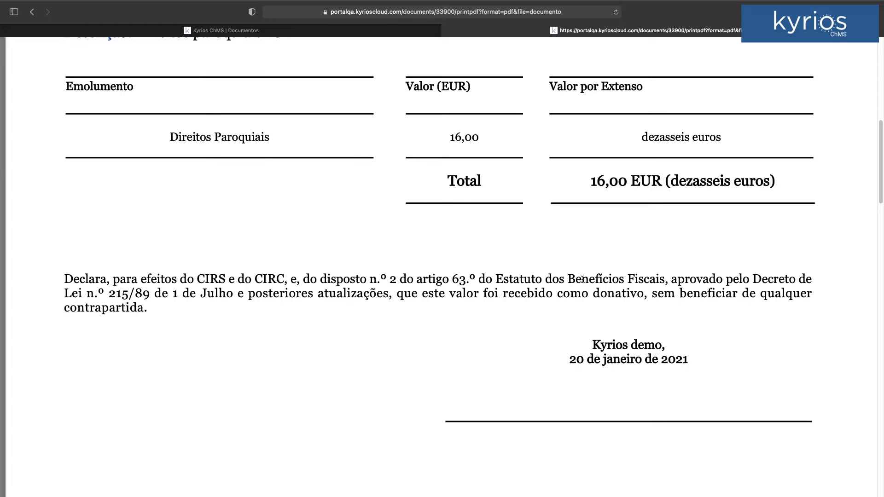
{"action": "scroll", "coordinate": [617, 276], "scroll_direction": "up", "scroll_amount": 10}
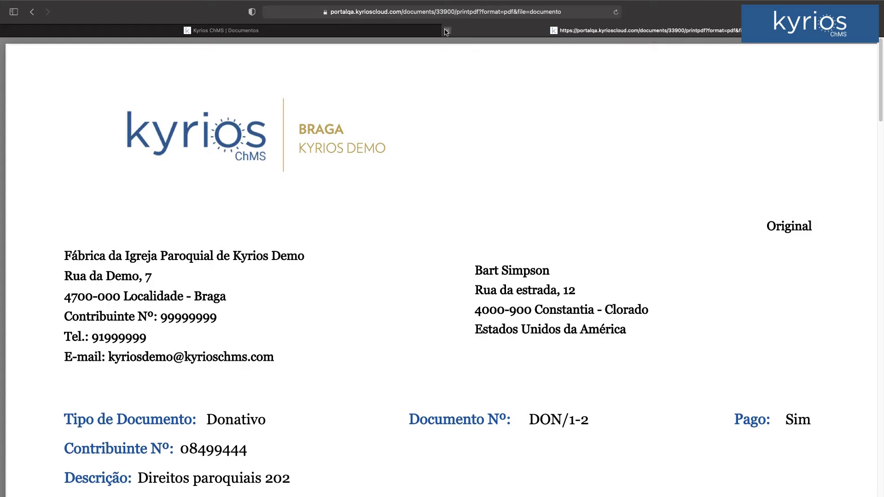
{"action": "left_click", "coordinate": [447, 31]}
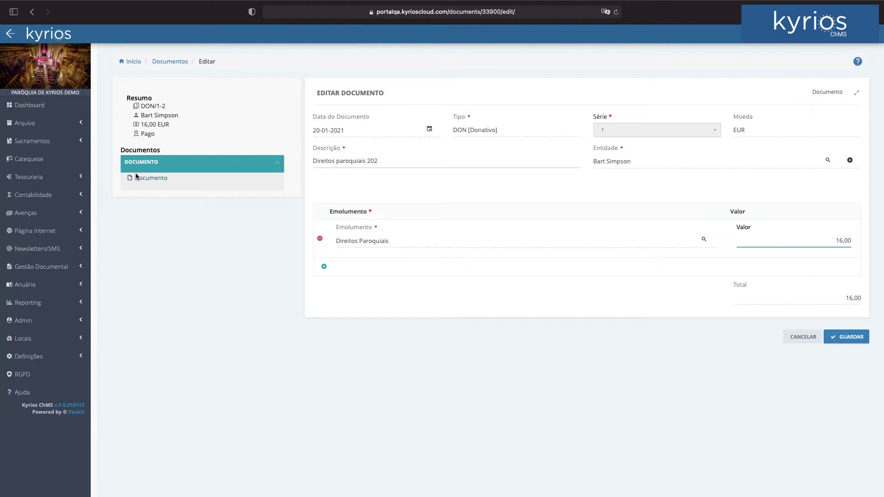
Step: Return to the Documentos list and filter it with Direitos paroquiais set to Sim
{"action": "left_click", "coordinate": [174, 65]}
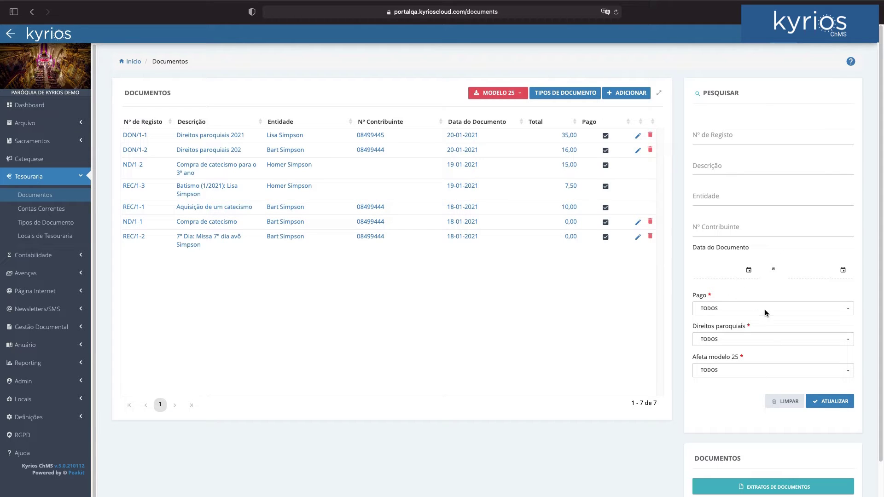
{"action": "left_click", "coordinate": [832, 340]}
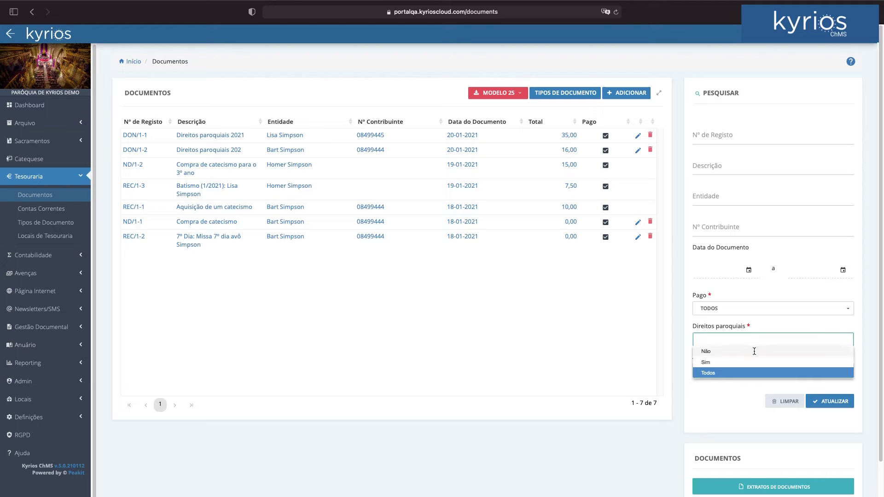
{"action": "left_click", "coordinate": [703, 364]}
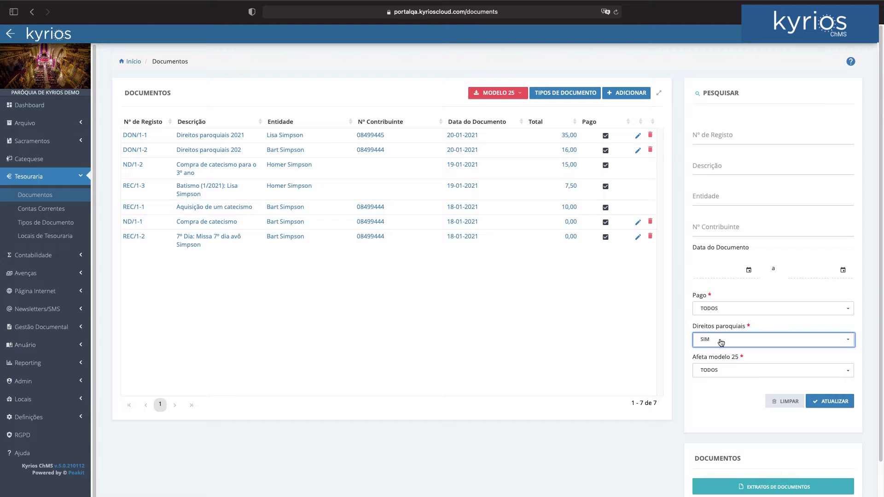
{"action": "left_click", "coordinate": [844, 401]}
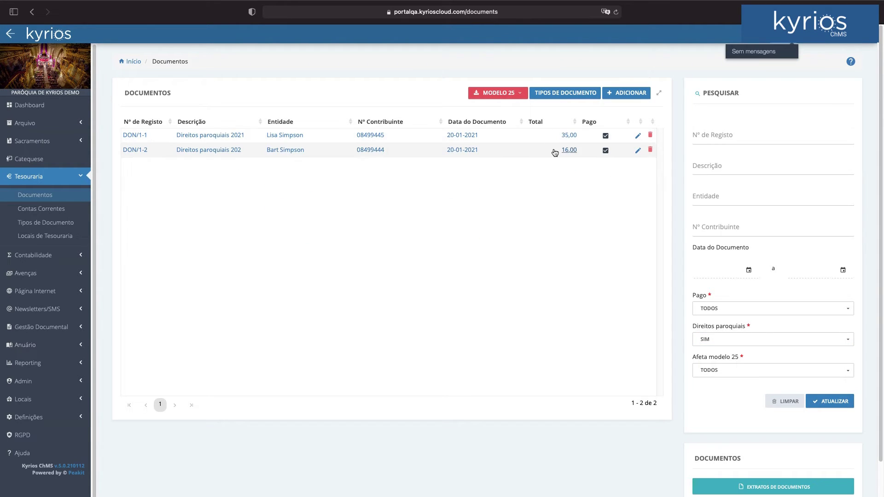
Step: Reset the Direitos paroquiais filter to Todos and refresh the documents list
{"action": "left_click", "coordinate": [791, 340]}
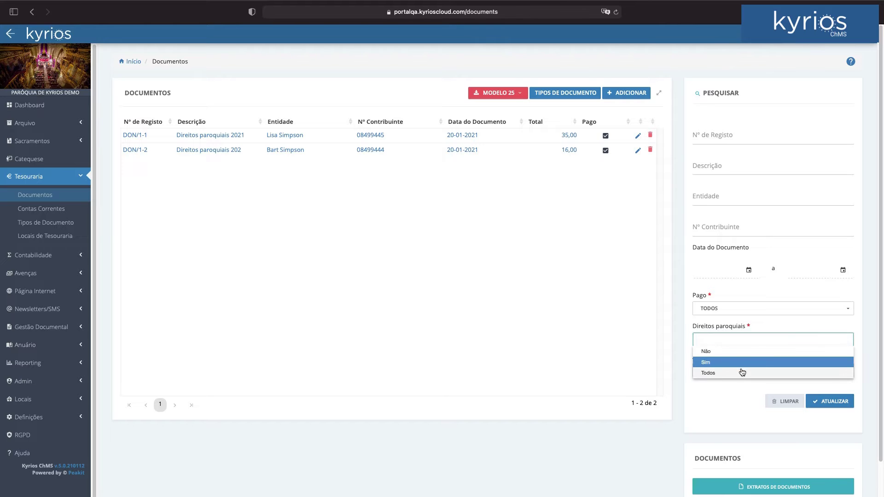
{"action": "left_click", "coordinate": [740, 372]}
{"action": "left_click", "coordinate": [828, 398]}
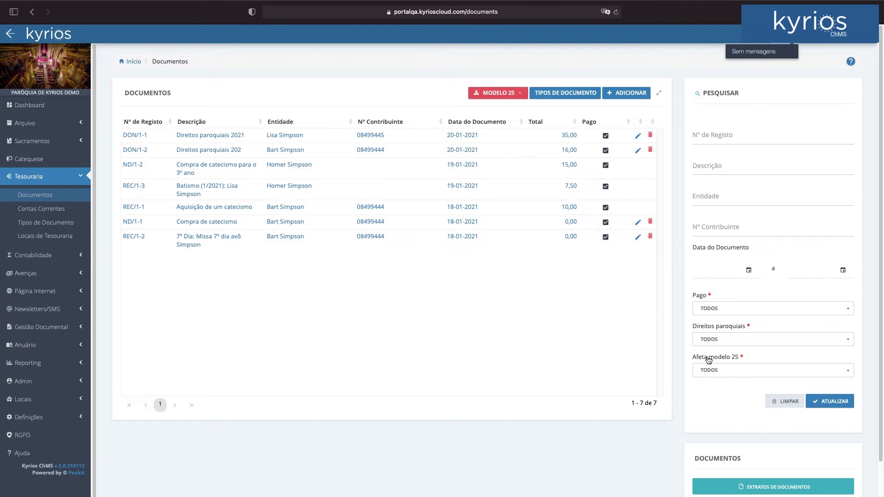
Step: Filter the Documentos list with Afeta modelo 25 set to Sim
{"action": "left_click", "coordinate": [732, 370]}
{"action": "left_click", "coordinate": [731, 392]}
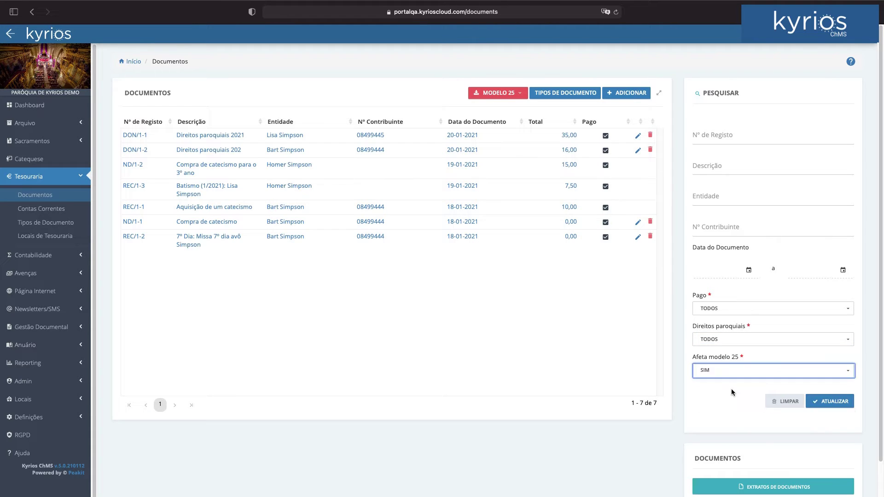
{"action": "left_click", "coordinate": [821, 399]}
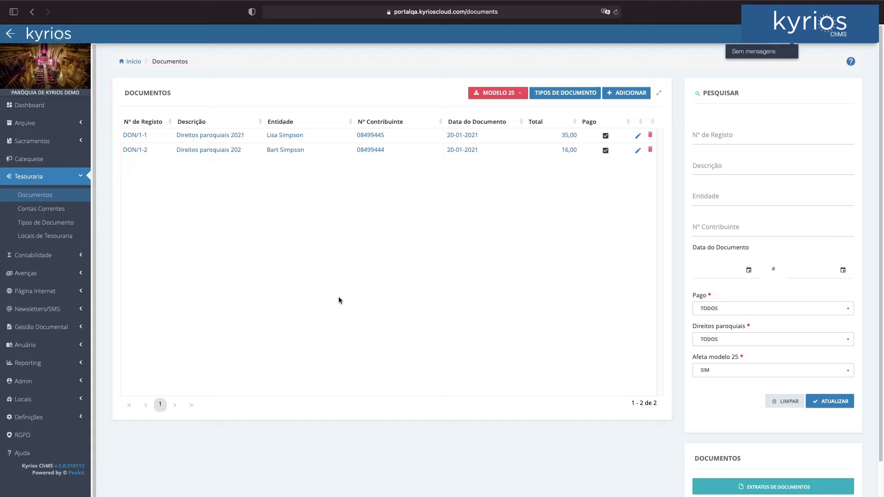
Step: Open the listed family's record under Famílias in the Arquivo module and browse both pages of its documents
{"action": "left_click", "coordinate": [64, 123]}
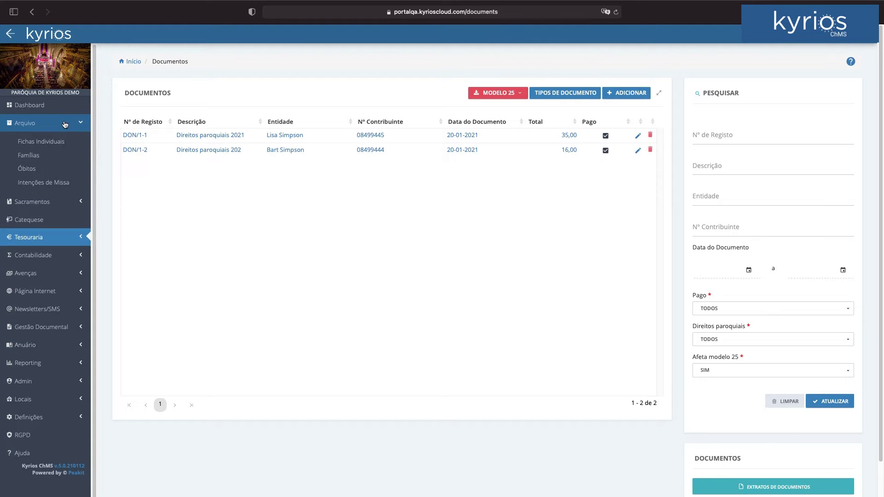
{"action": "left_click", "coordinate": [67, 160]}
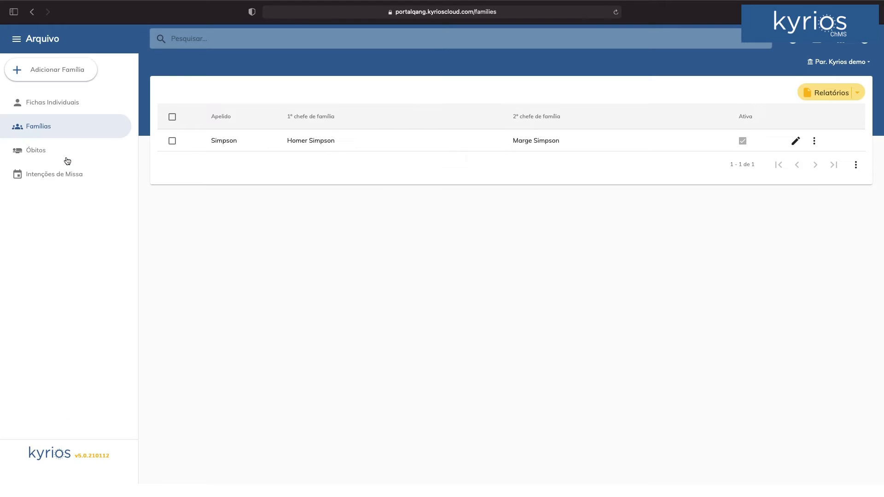
{"action": "left_click", "coordinate": [307, 144]}
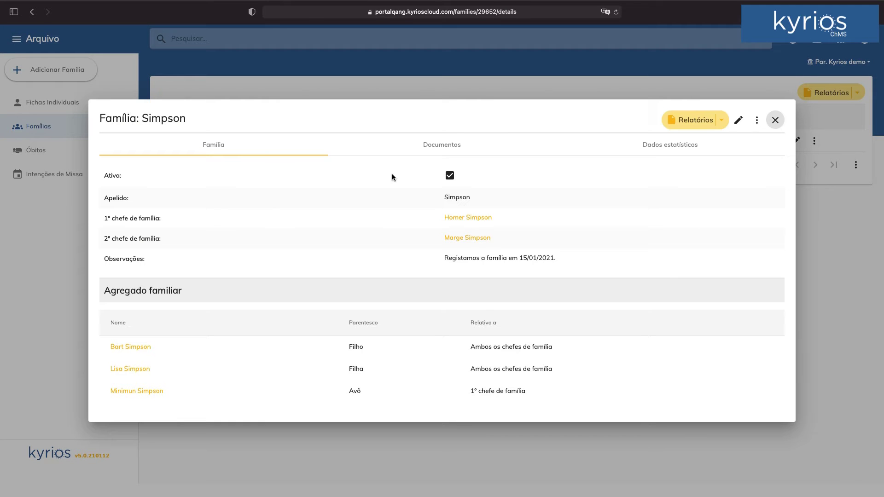
{"action": "left_click", "coordinate": [447, 152]}
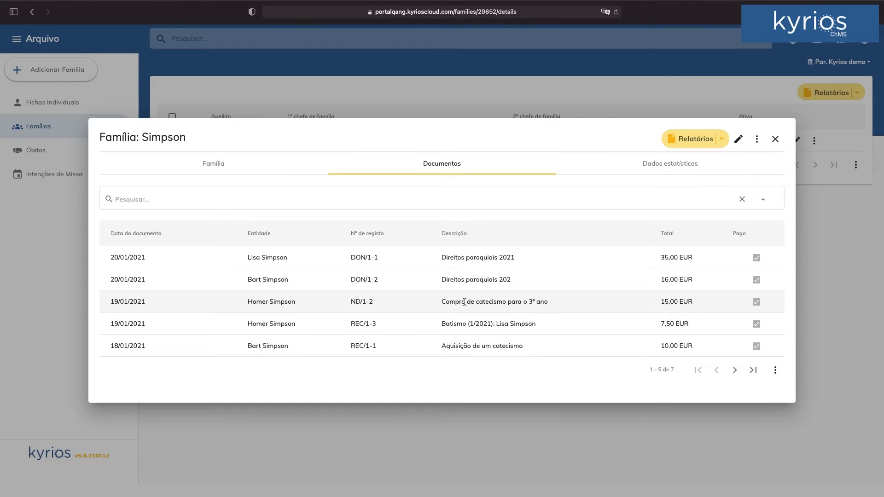
{"action": "left_click", "coordinate": [735, 369]}
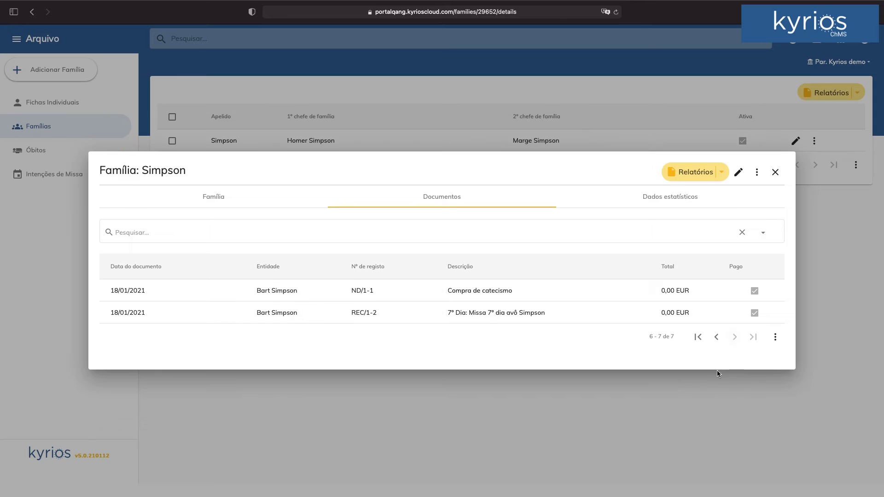
{"action": "left_click", "coordinate": [715, 338]}
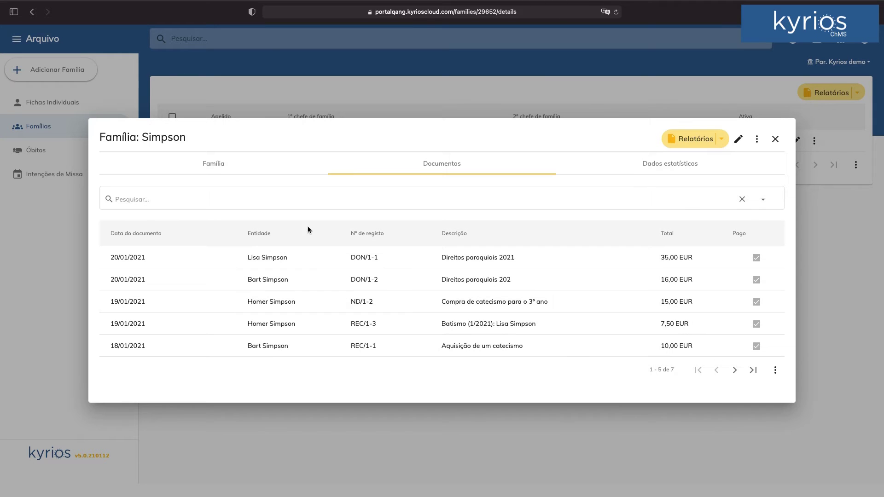
Step: Filter the family's documents with Direitos paroquiais set to Sim
{"action": "left_click", "coordinate": [764, 201]}
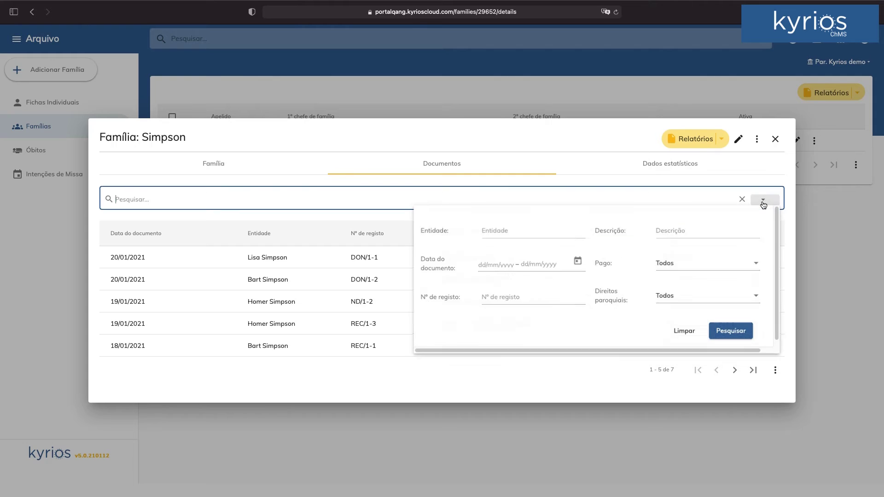
{"action": "left_click", "coordinate": [707, 298]}
{"action": "left_click", "coordinate": [663, 313]}
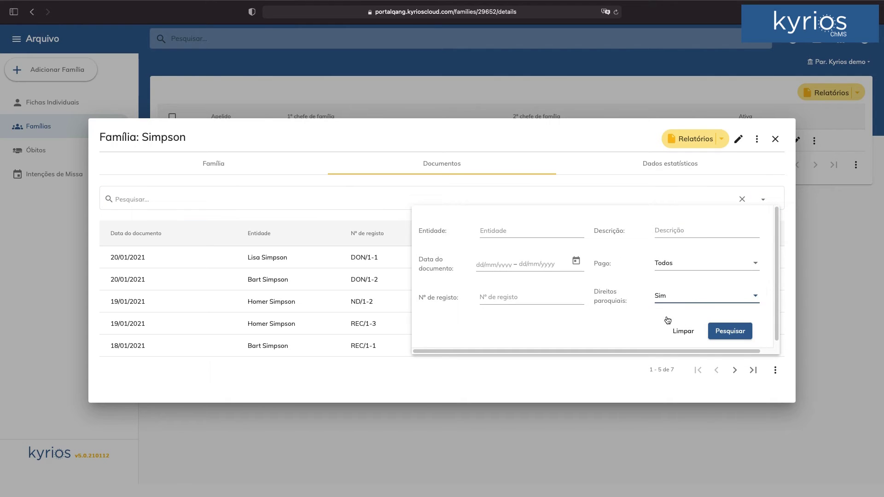
{"action": "left_click", "coordinate": [730, 332]}
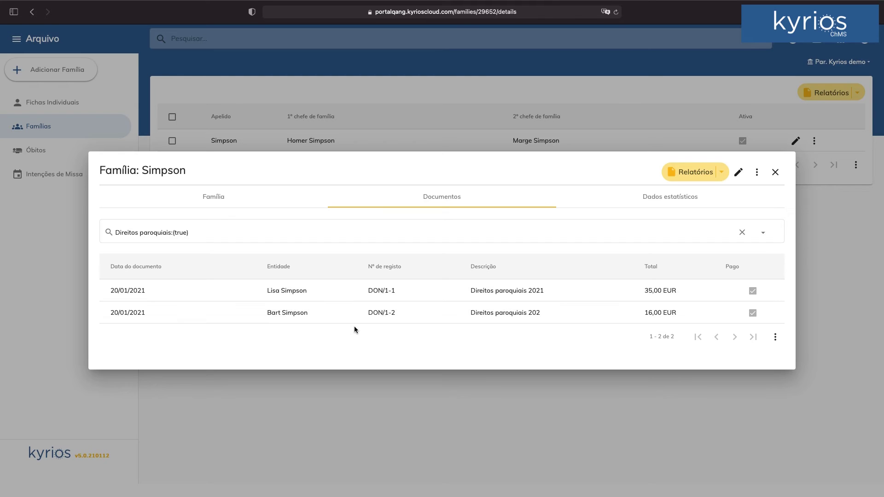
Step: View the details of the "Direitos paroquiais 202" donation, then return to the family record and clear its document filter
{"action": "left_click", "coordinate": [490, 315]}
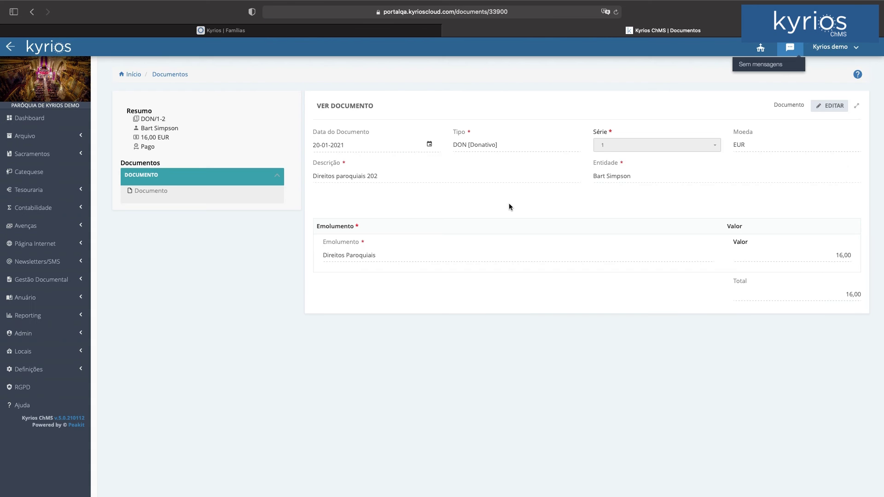
{"action": "left_click", "coordinate": [448, 30]}
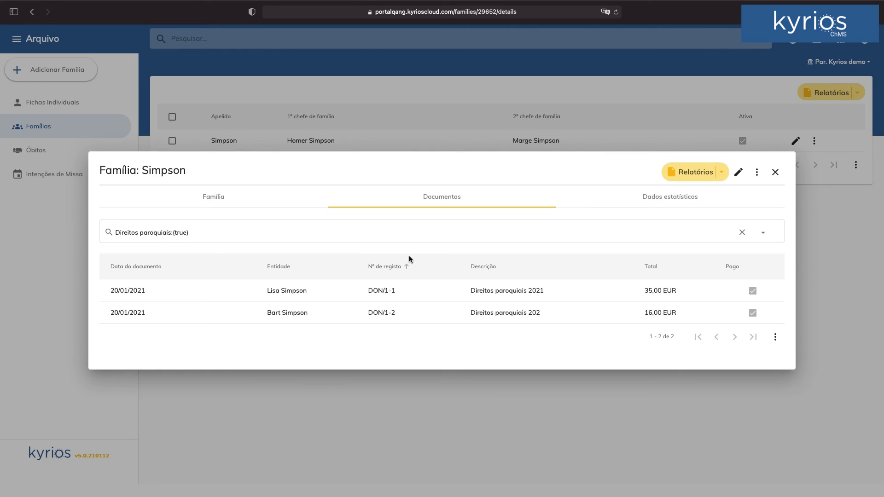
{"action": "left_click", "coordinate": [741, 232]}
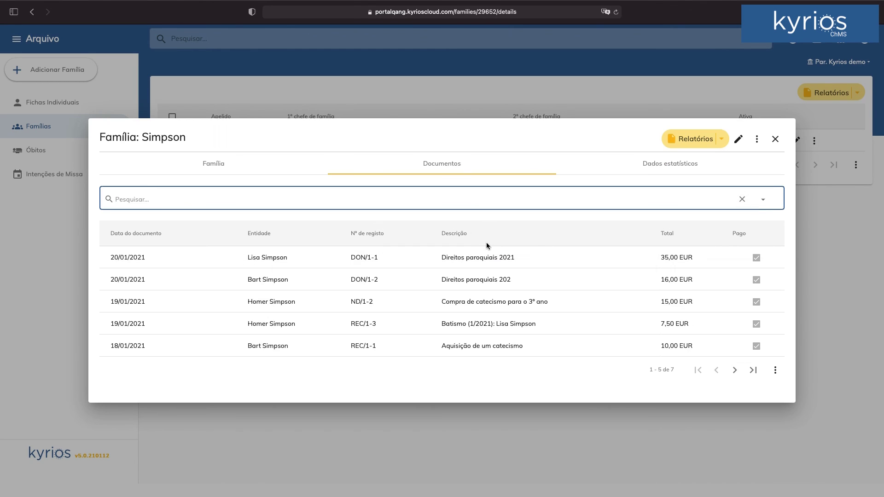